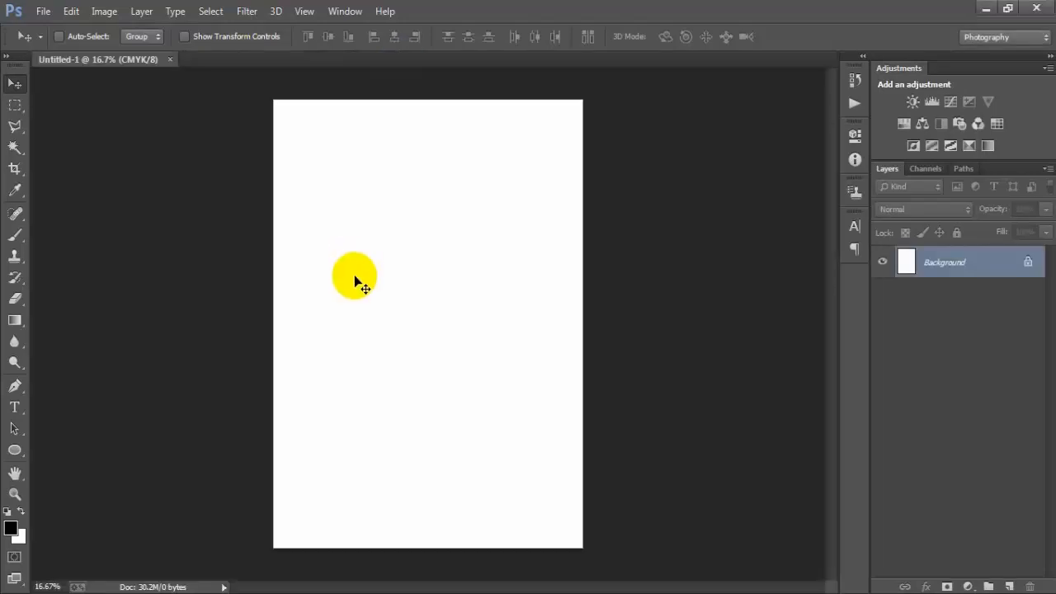
- Add a Solid Color fill layer in dark gray 383838 over the background
click(967, 586)
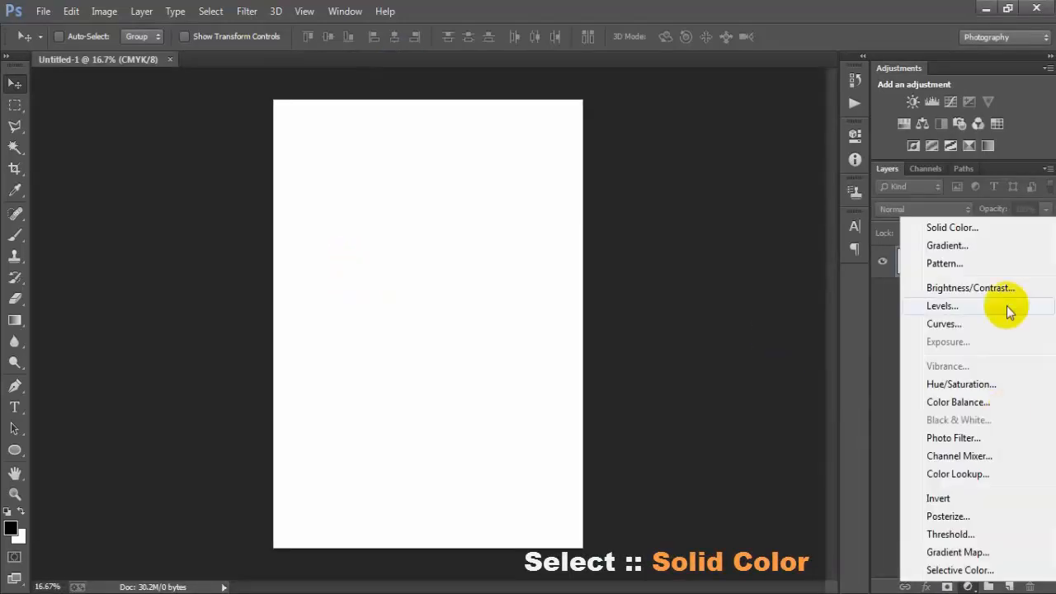
click(971, 233)
click(488, 275)
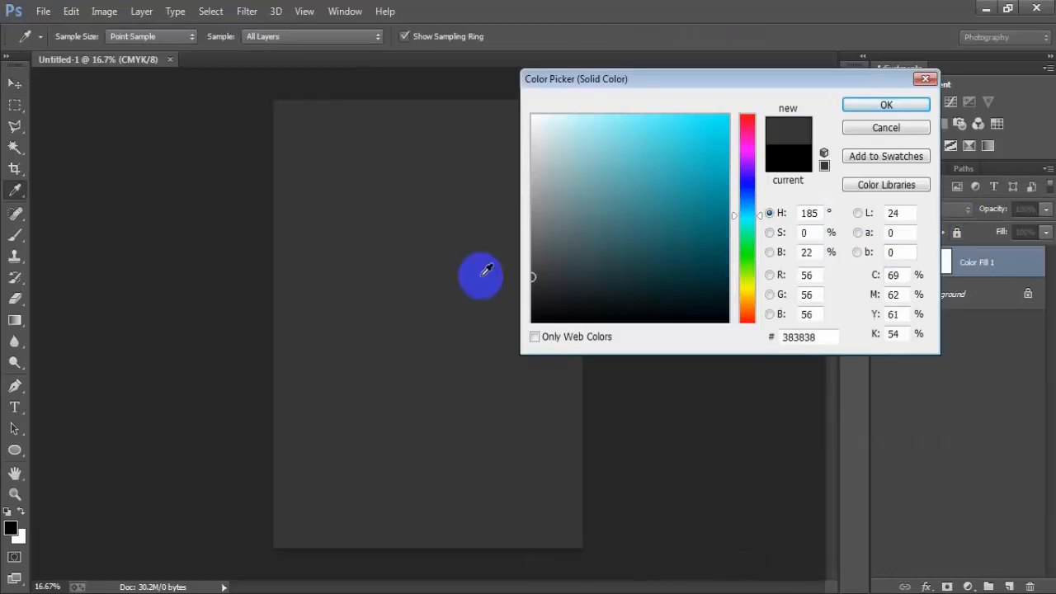
click(848, 105)
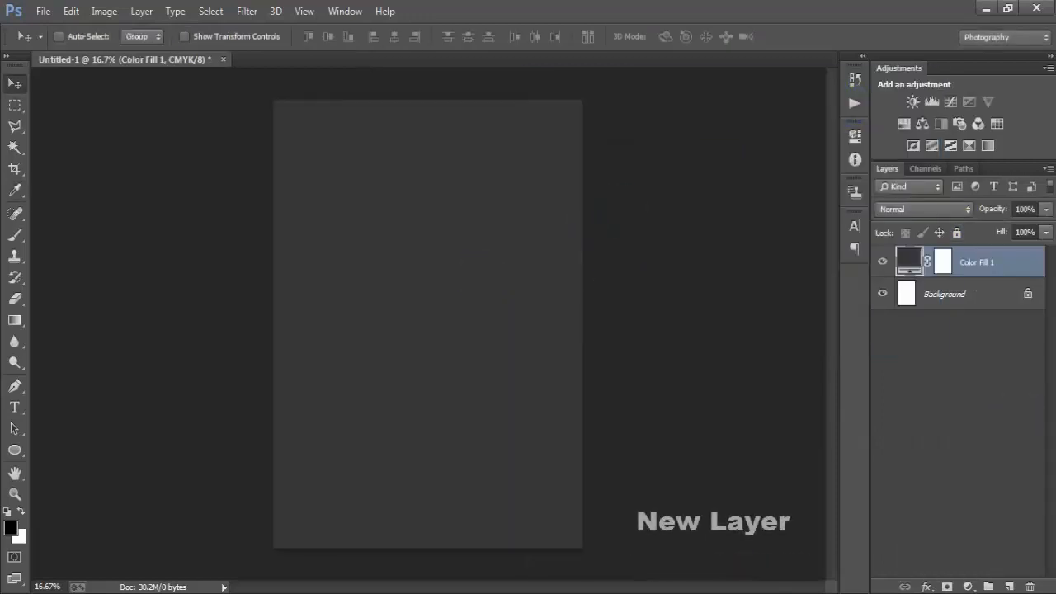
- Draw a large black circle about 2070 px wide with the Ellipse tool and move it slightly upward
click(1013, 584)
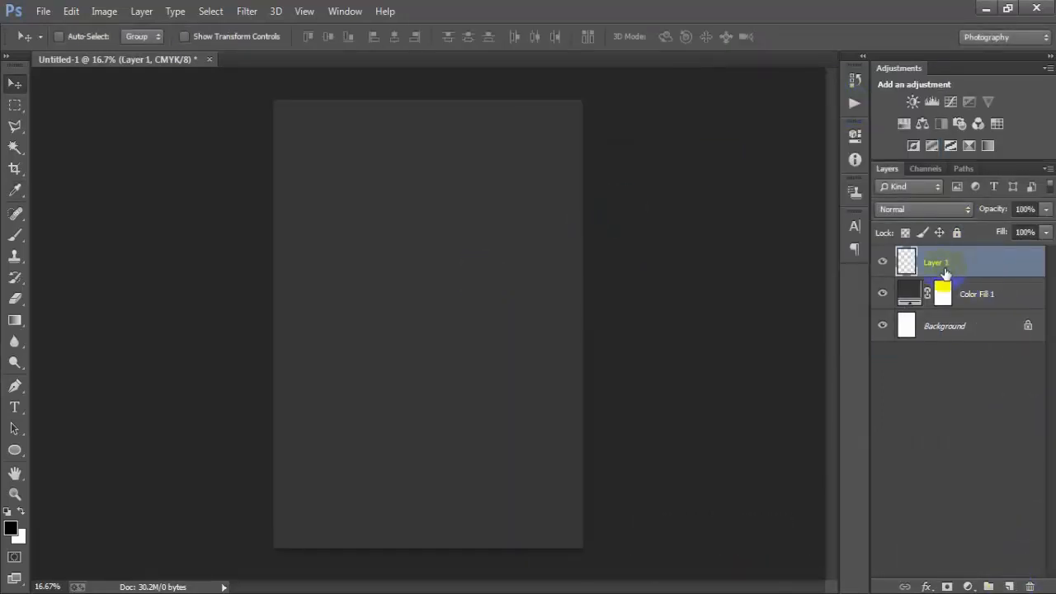
click(15, 450)
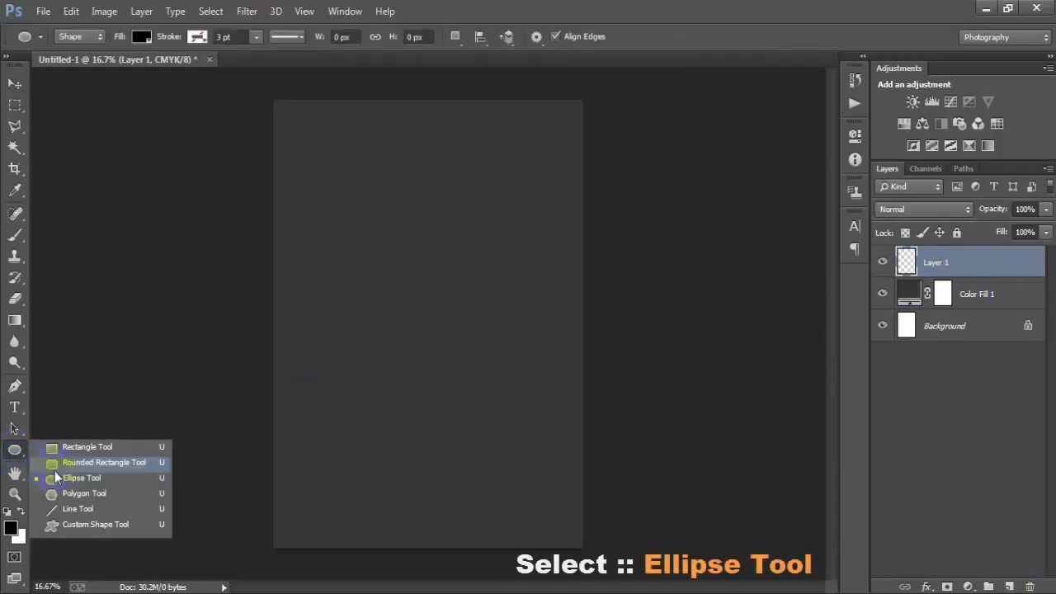
click(106, 481)
drag(310, 214, 573, 536)
click(15, 83)
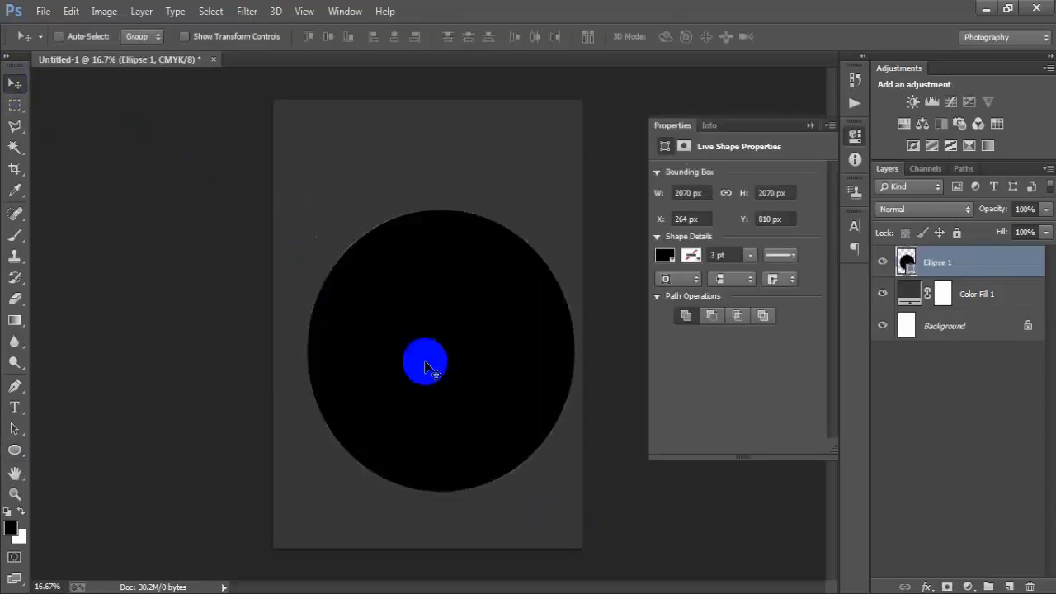
drag(425, 365, 438, 334)
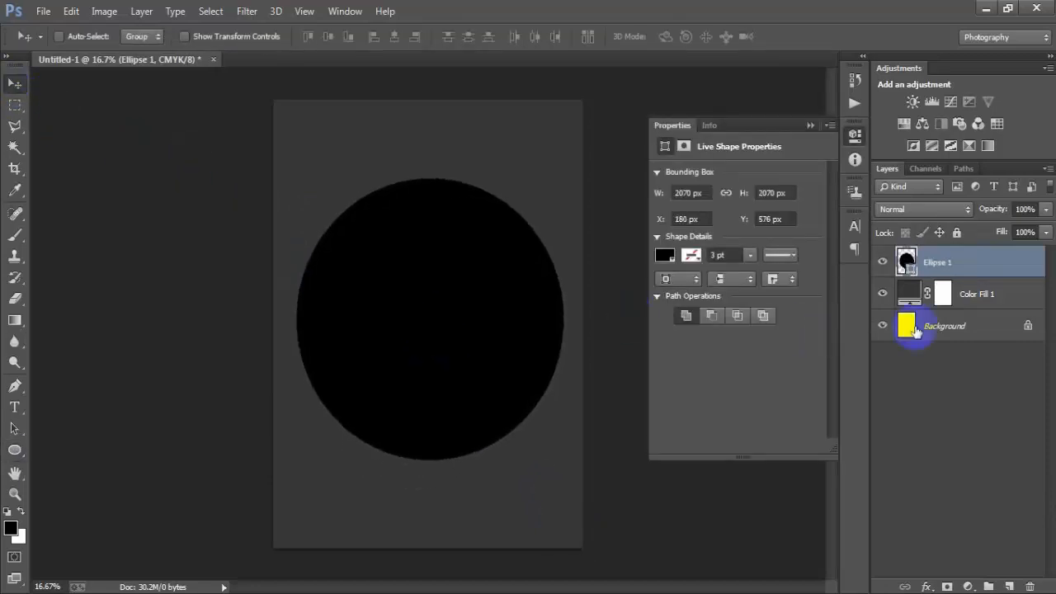
- Align the circle horizontally centered with the background layer, then reselect the circle's layer
ctrl+click(915, 330)
click(395, 36)
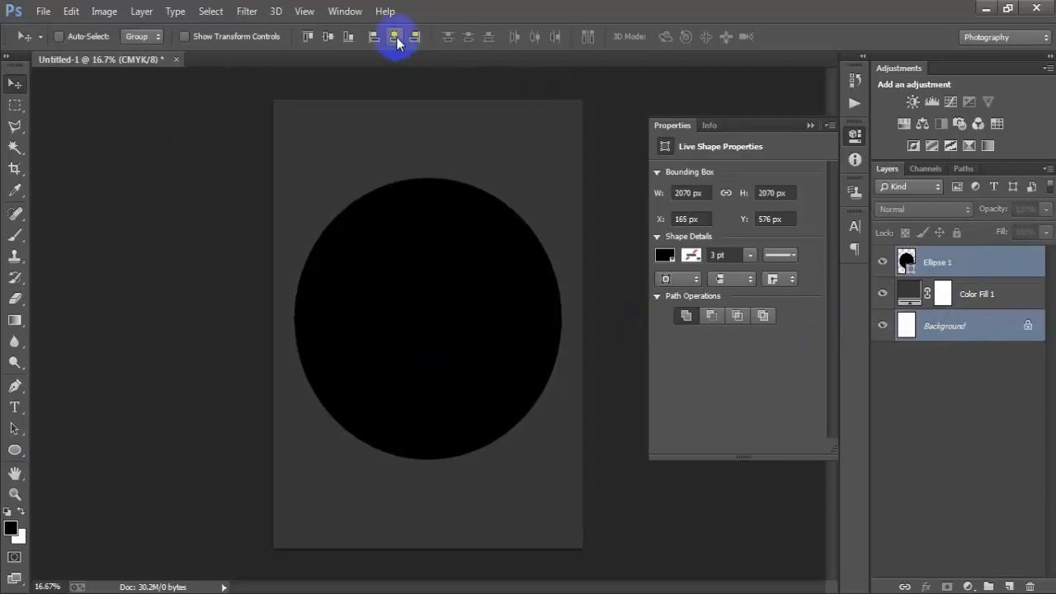
click(973, 262)
click(807, 127)
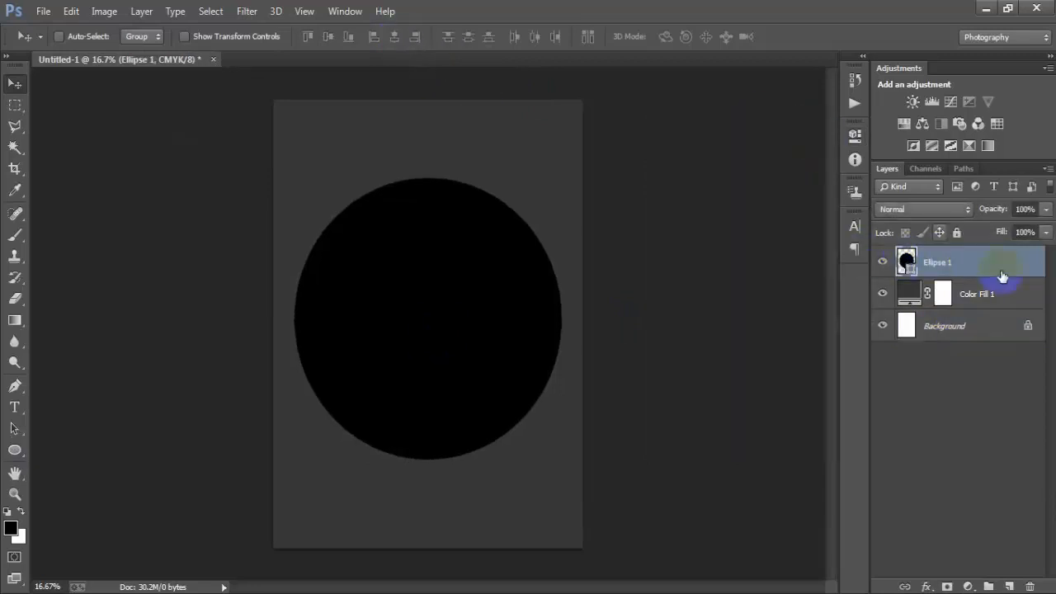
- Rasterize the circle's layer
right_click(1003, 261)
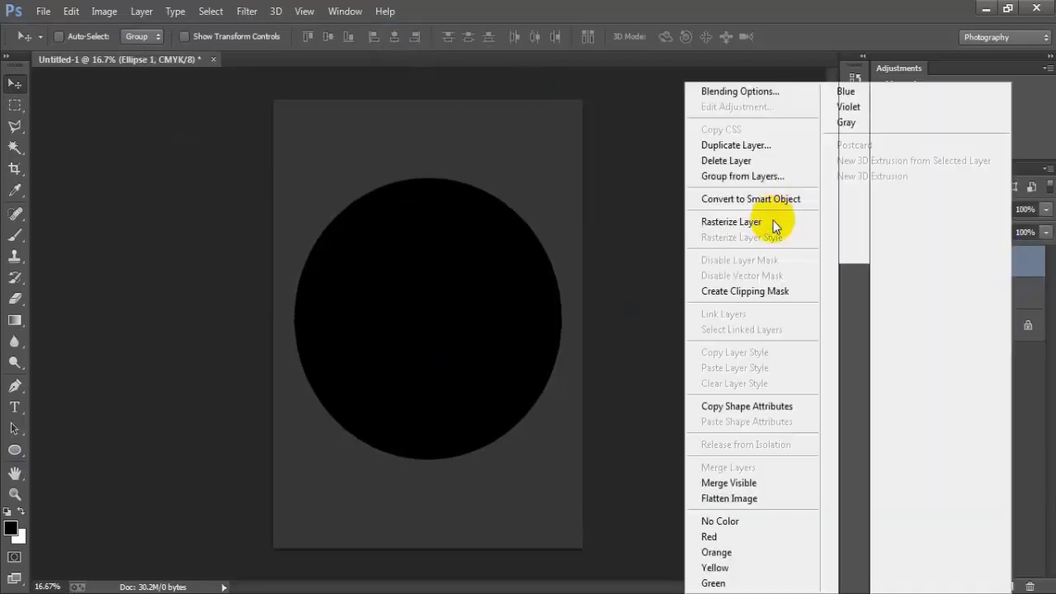
click(707, 217)
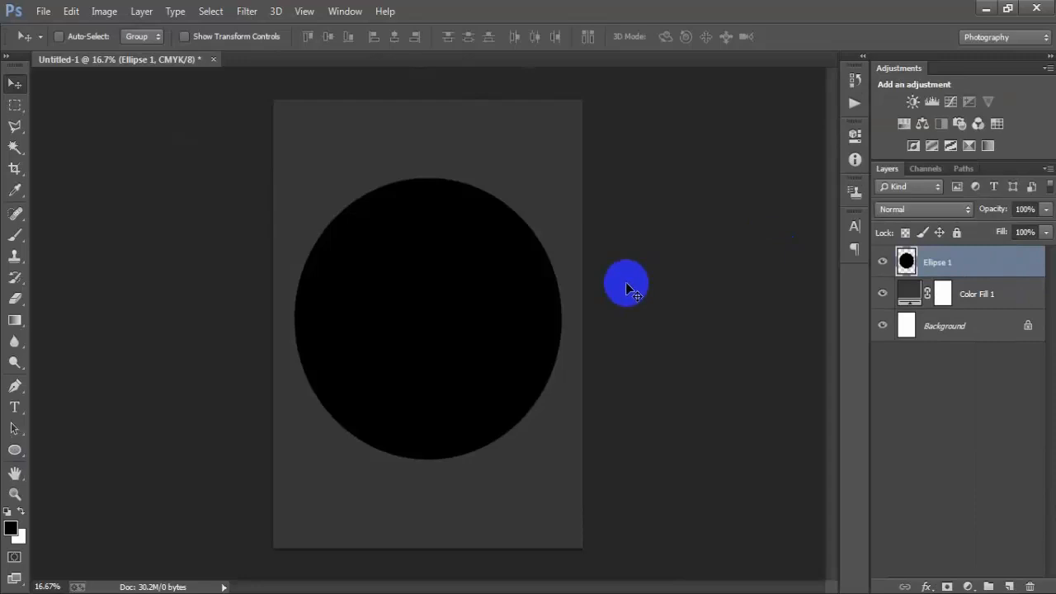
- Draw a full-width rectangle about 3048 × 822 px across the upper canvas, covering the circle's top
click(1009, 587)
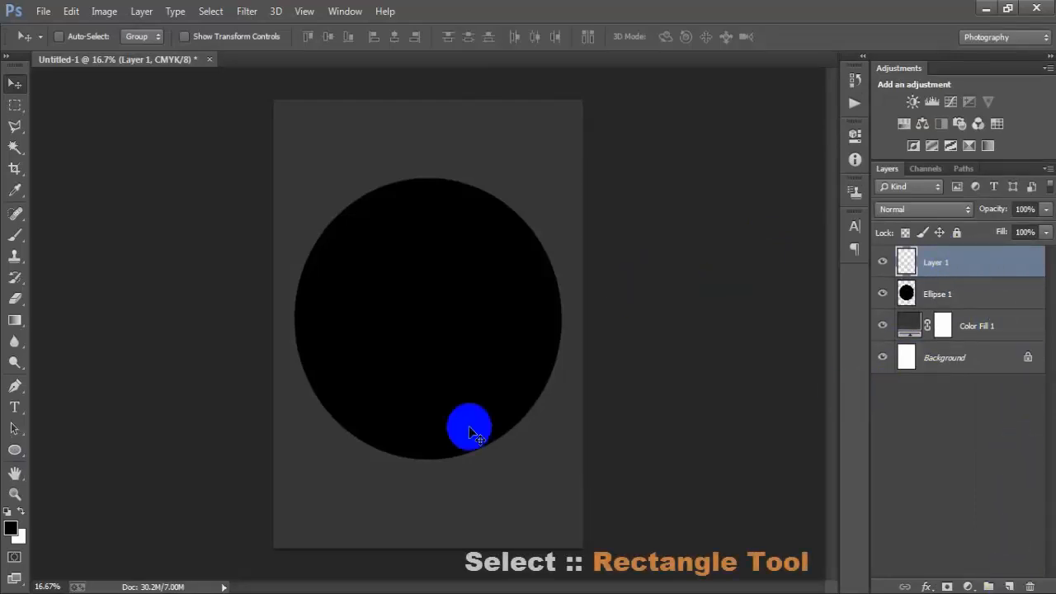
click(15, 451)
right_click(23, 456)
click(83, 443)
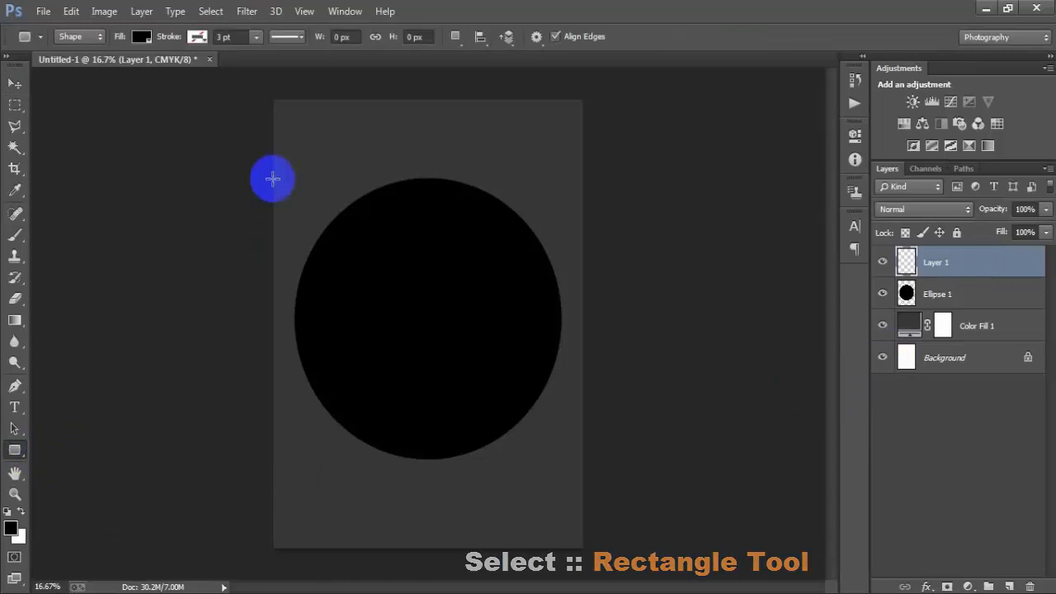
drag(272, 164, 665, 276)
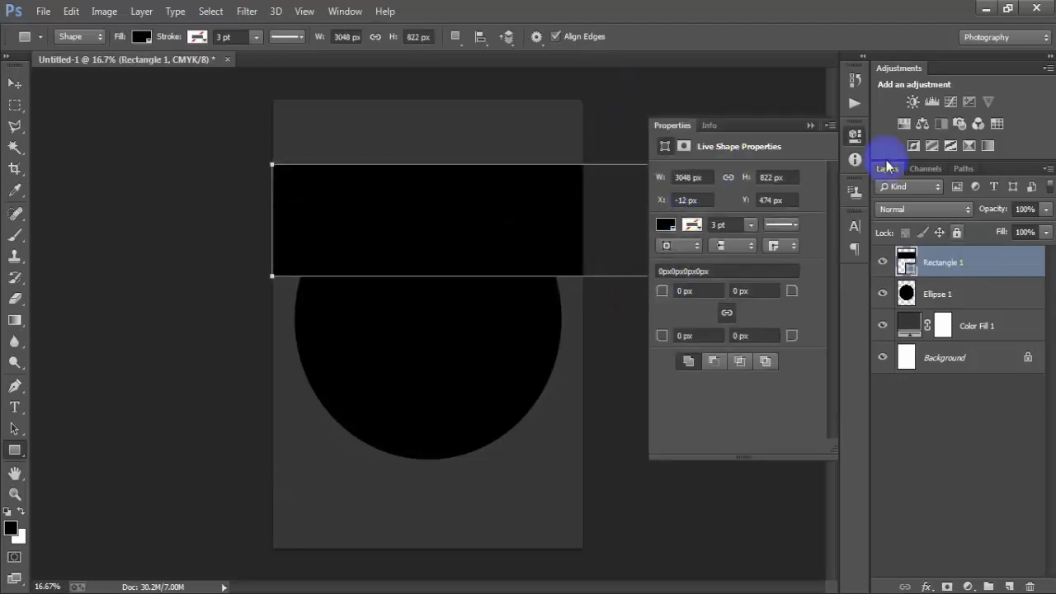
click(811, 125)
click(15, 83)
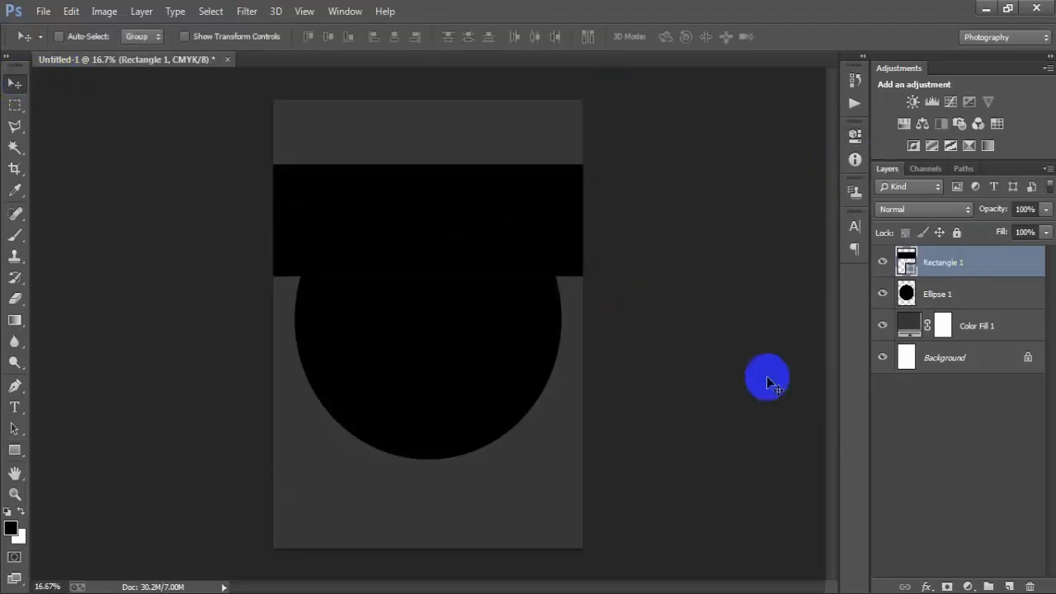
- Set the rectangle's fill color to E96336
click(882, 263)
click(882, 262)
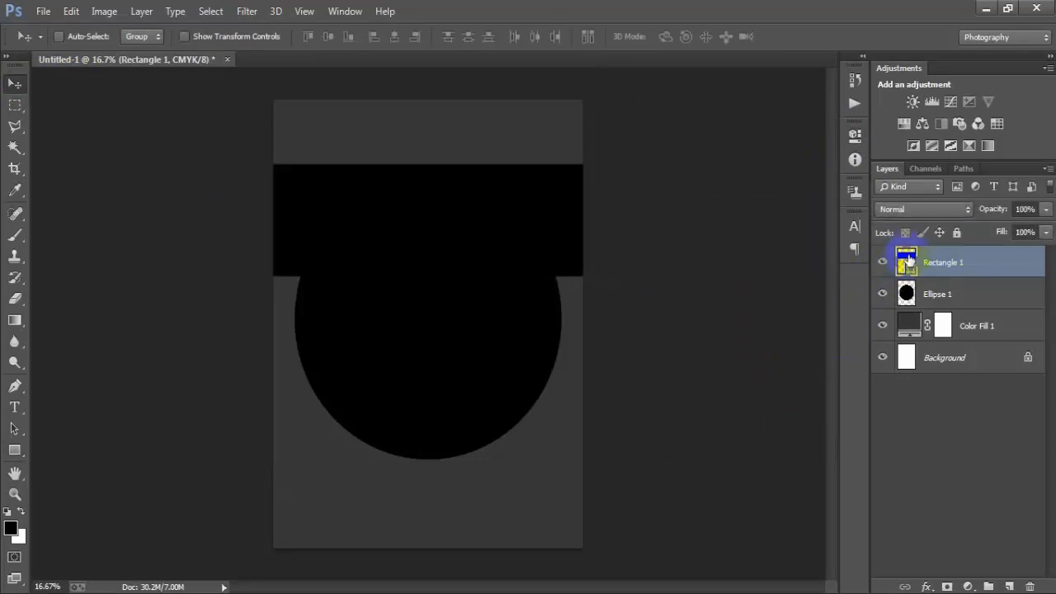
double_click(907, 261)
drag(729, 78, 686, 73)
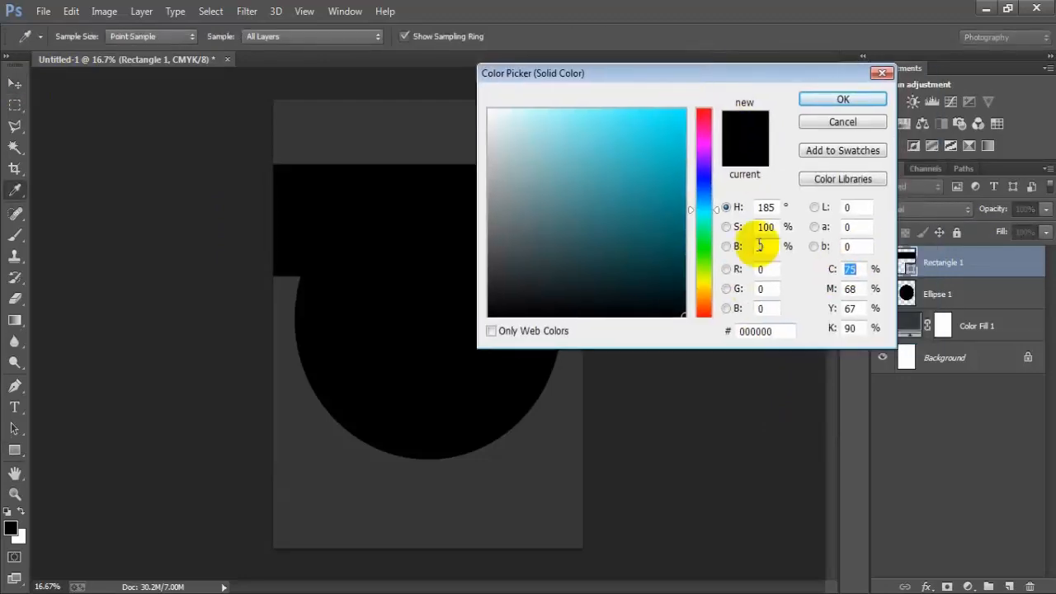
click(767, 331)
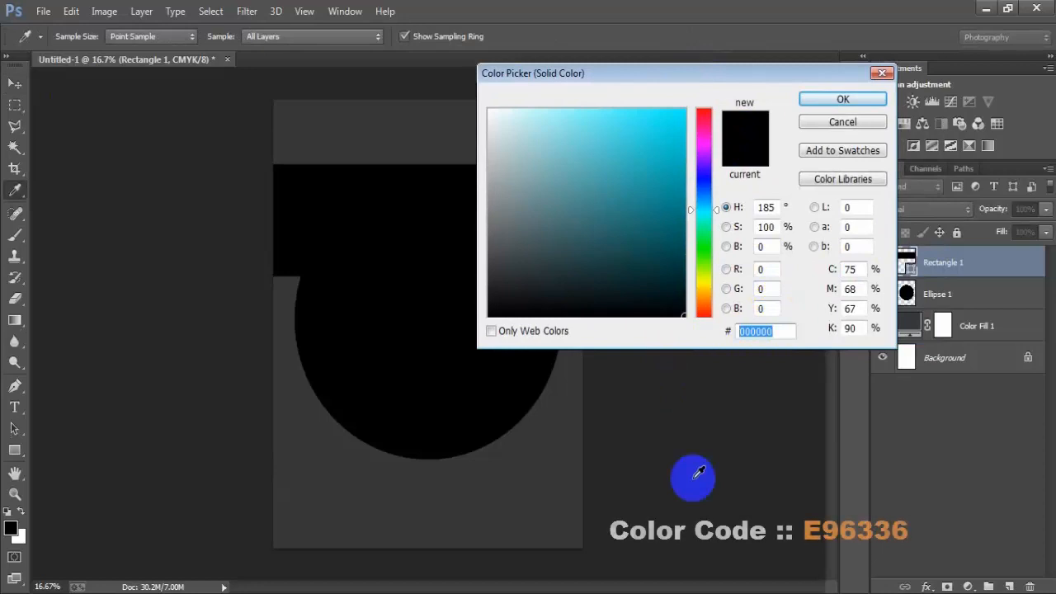
text(E9)
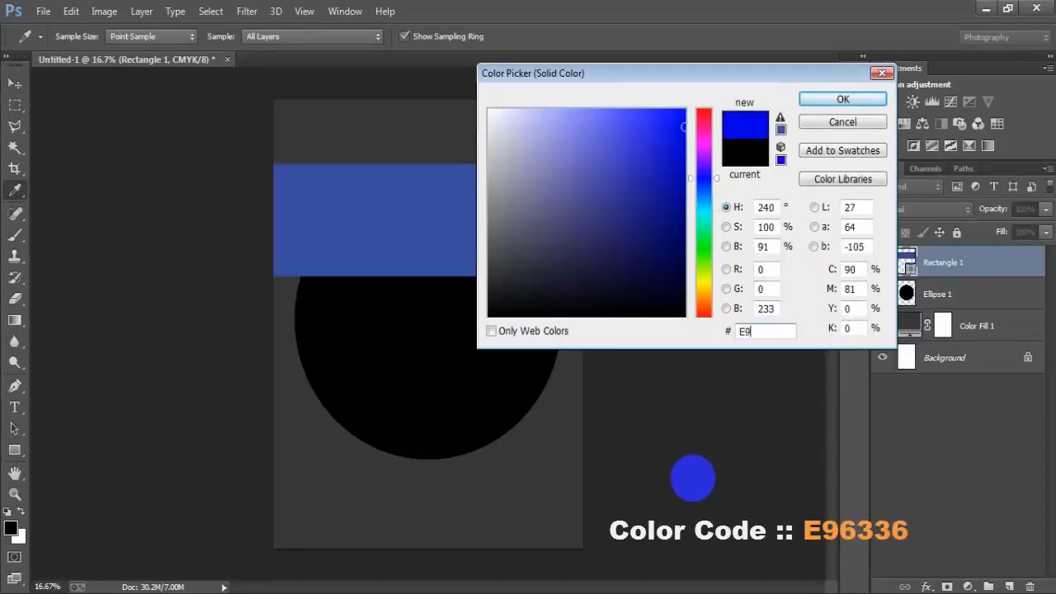
text(633)
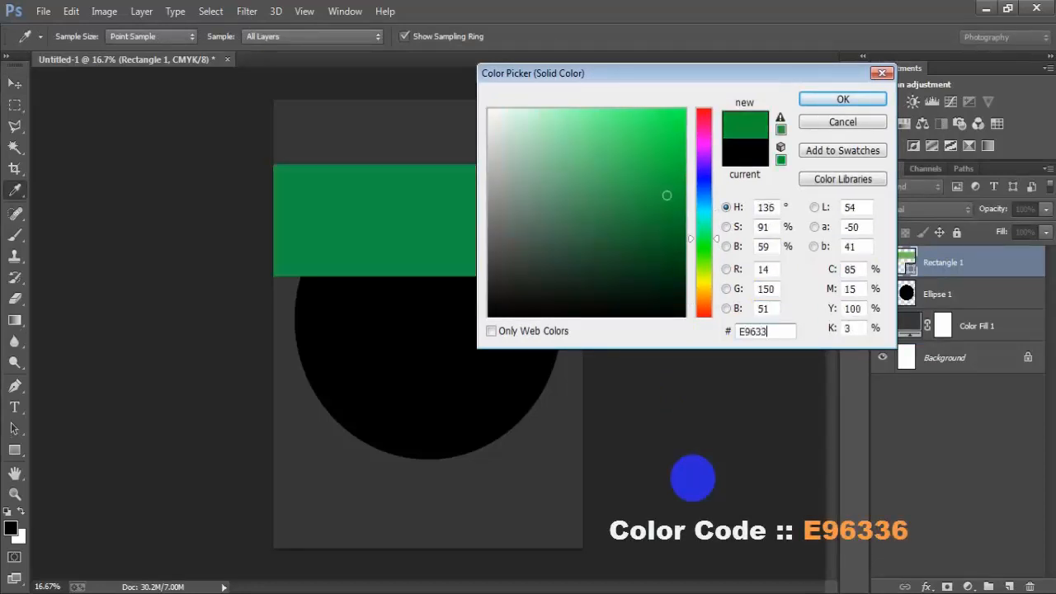
text(6)
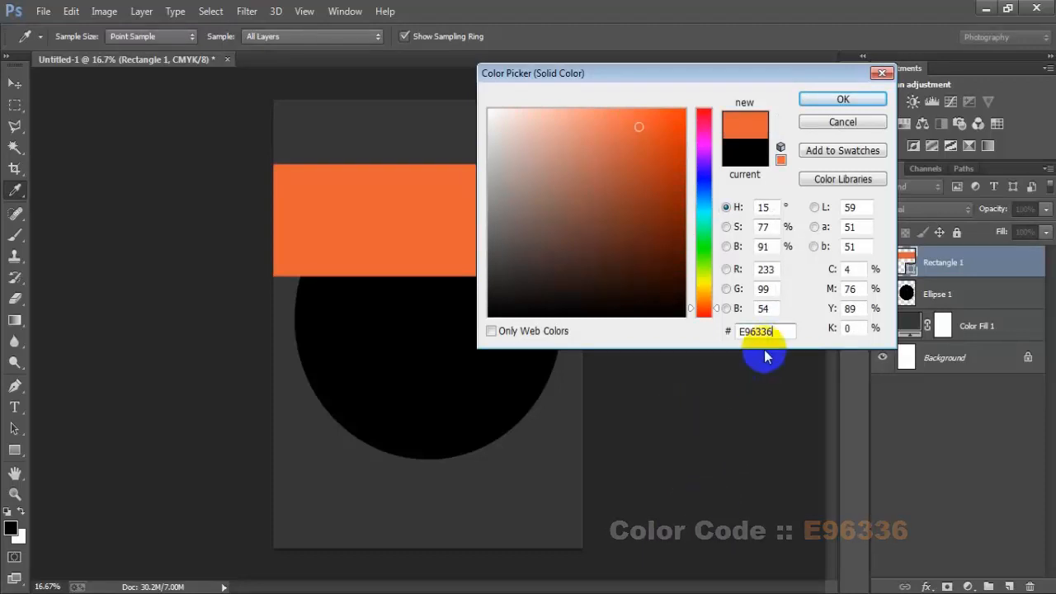
click(841, 100)
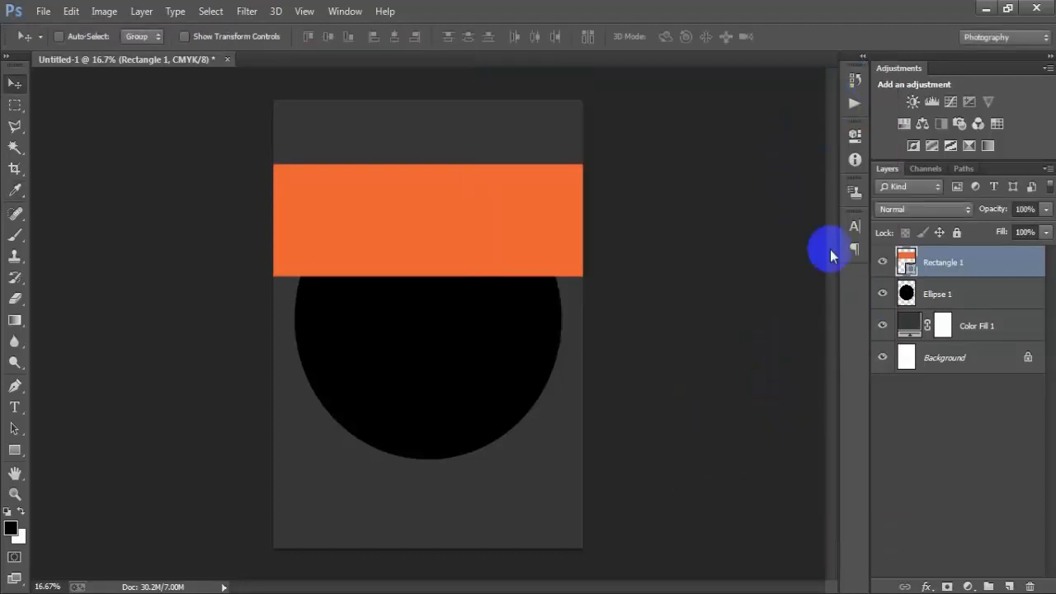
click(883, 262)
click(883, 262)
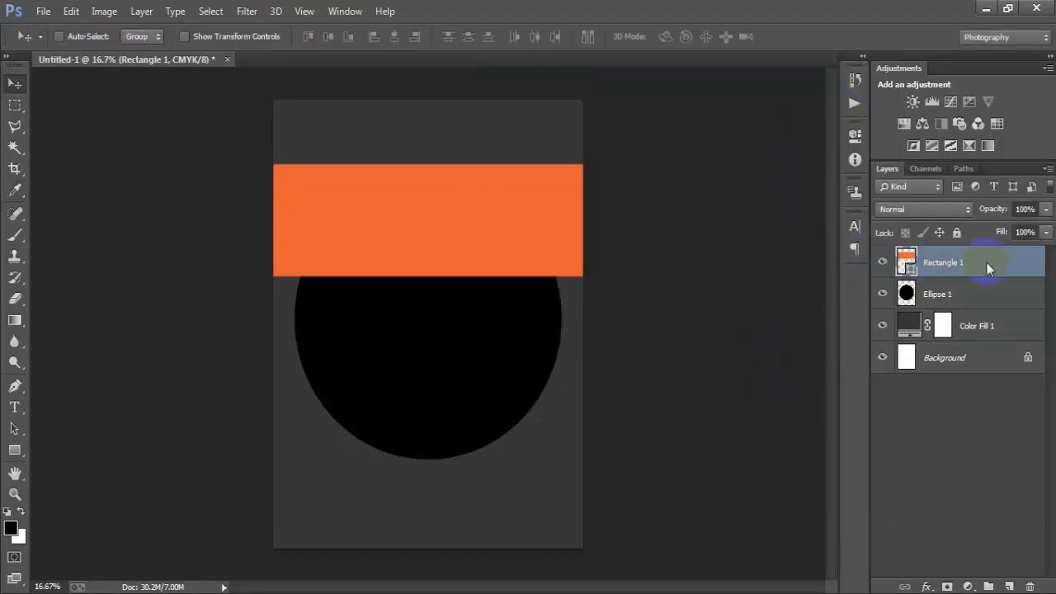
right_click(987, 263)
click(635, 238)
click(898, 278)
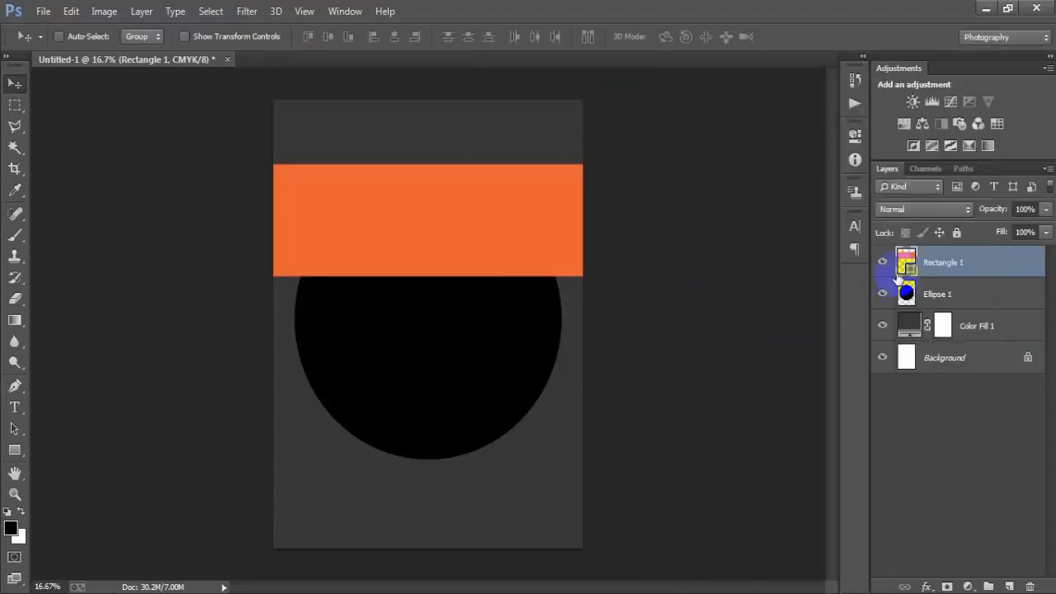
- Duplicate the orange rectangle and move the copy down below the original
click(883, 263)
click(883, 262)
click(987, 264)
key(ctrl+j)
drag(466, 267, 463, 358)
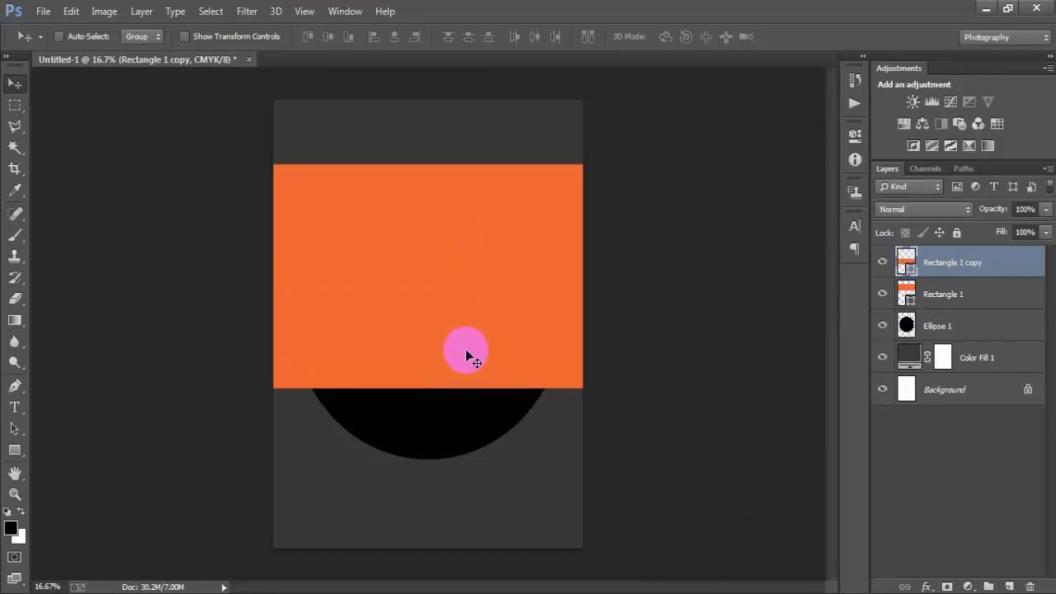
- Shorten the copied rectangle with Free Transform by pulling its bottom edge up into a narrower band
key(ctrl+t)
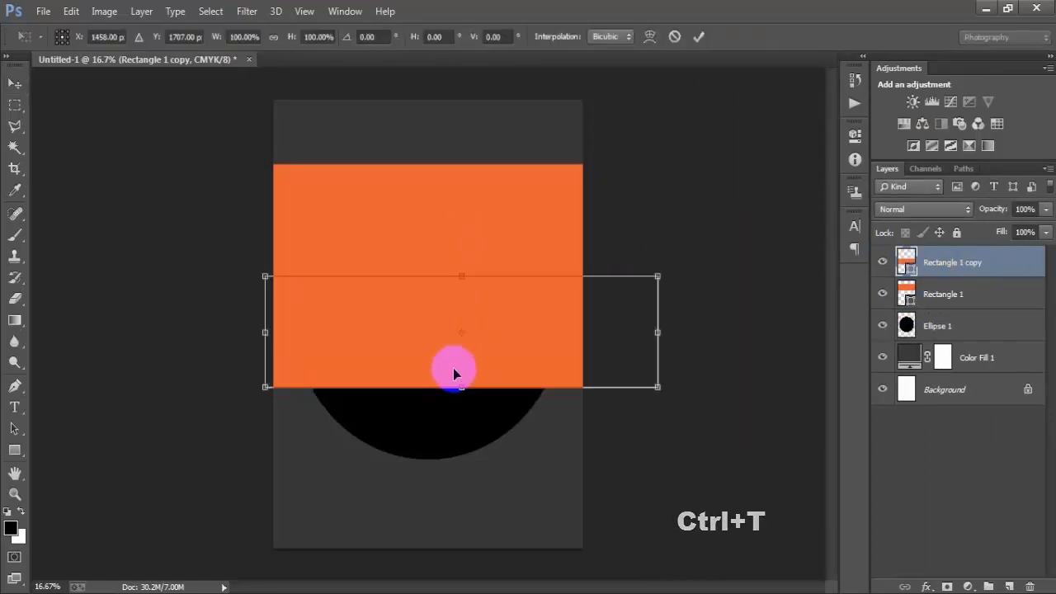
drag(462, 388, 465, 339)
click(699, 36)
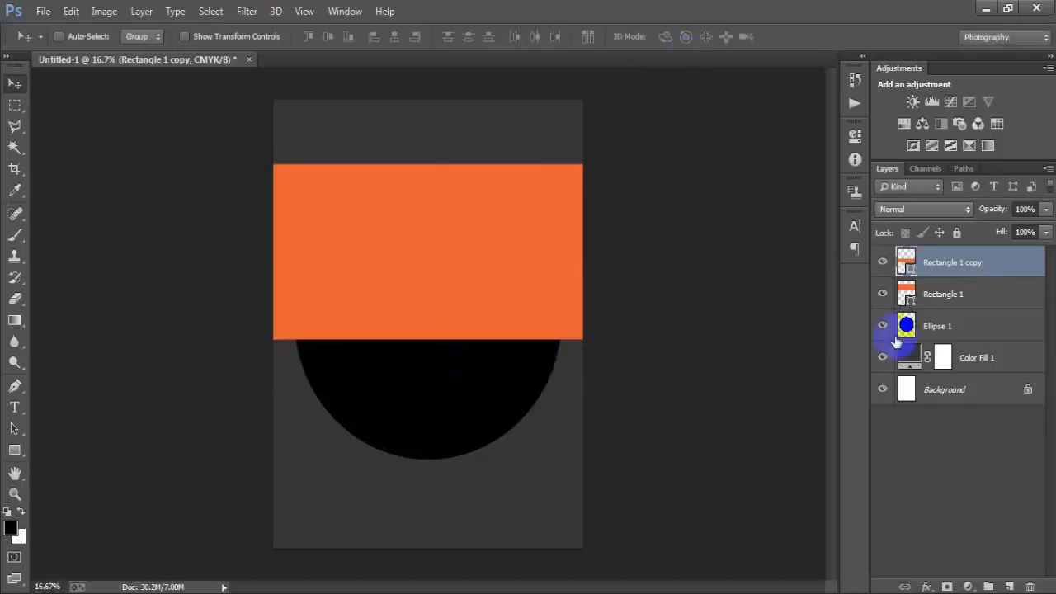
- Set the copied rectangle's fill color to F4A43C
click(883, 262)
click(882, 262)
double_click(905, 261)
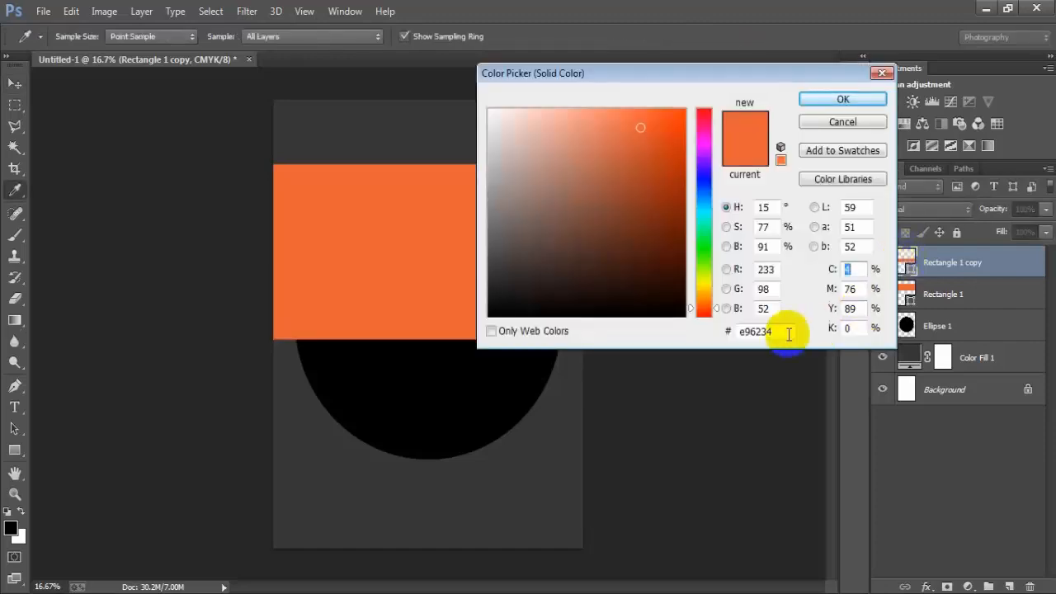
drag(789, 324, 766, 332)
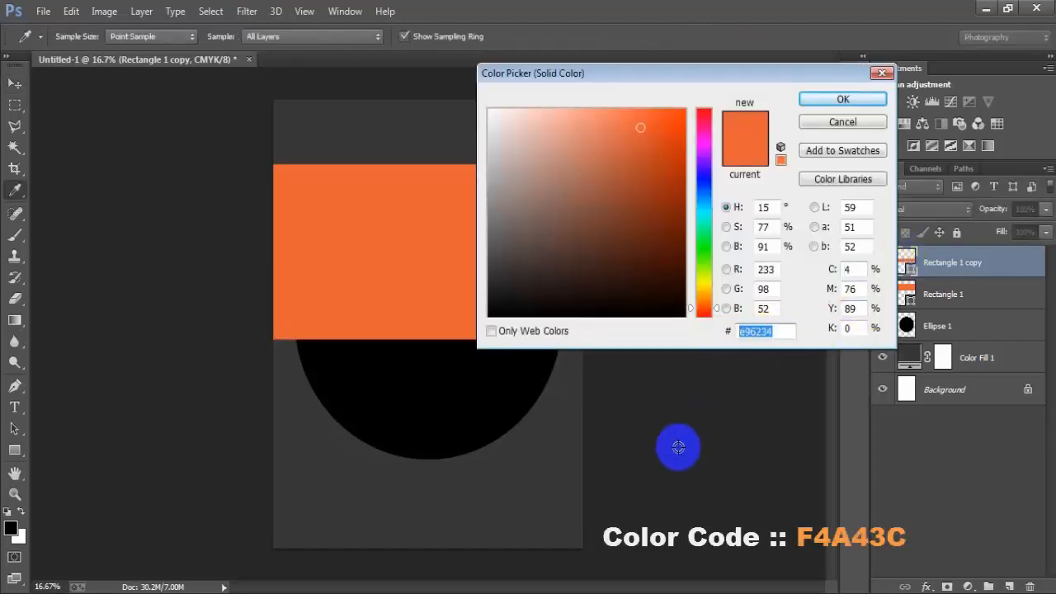
text(F4A)
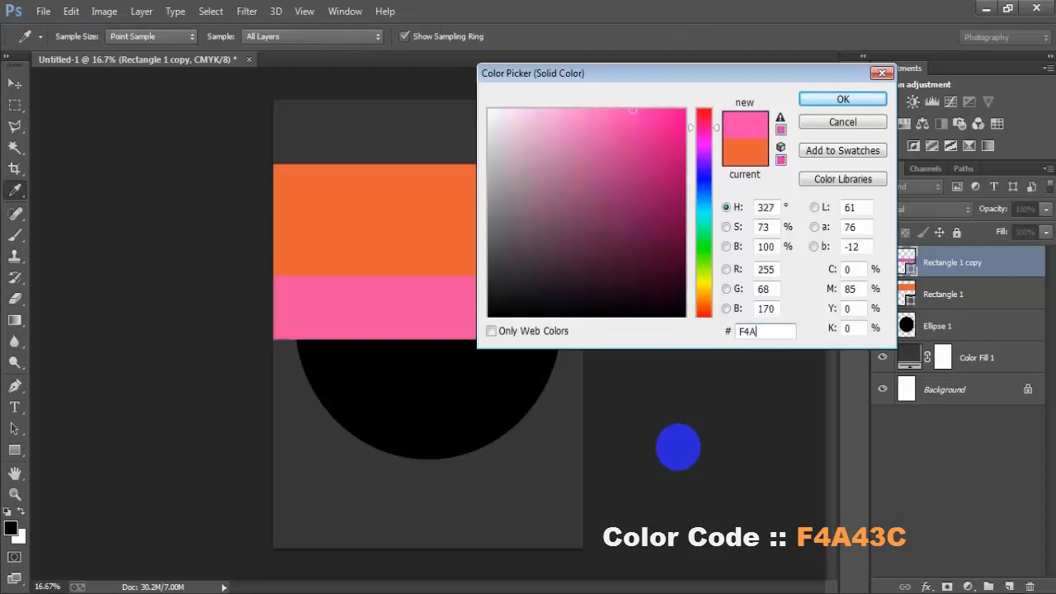
text(43C)
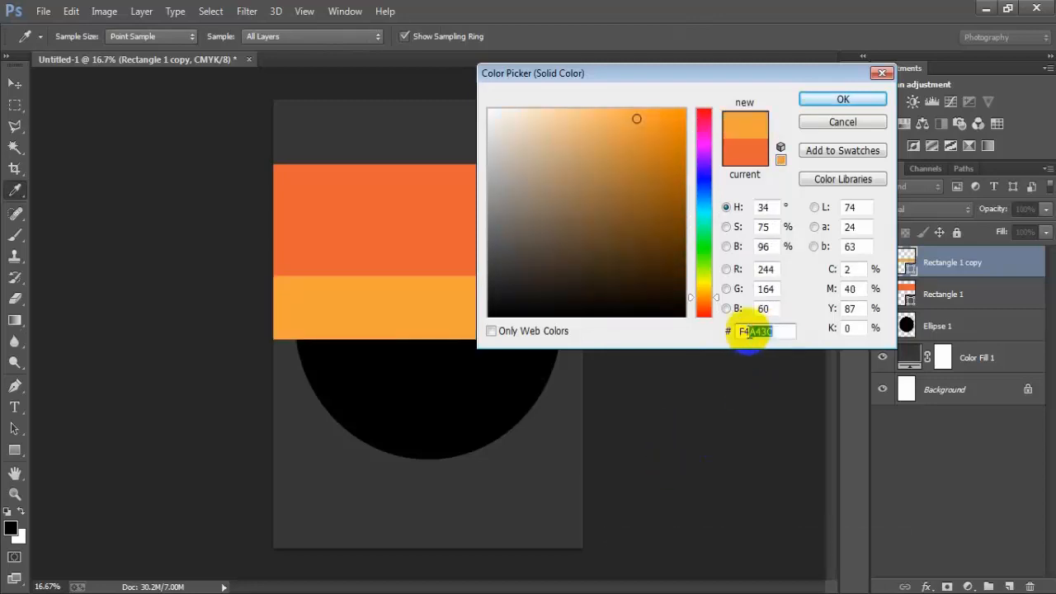
click(842, 99)
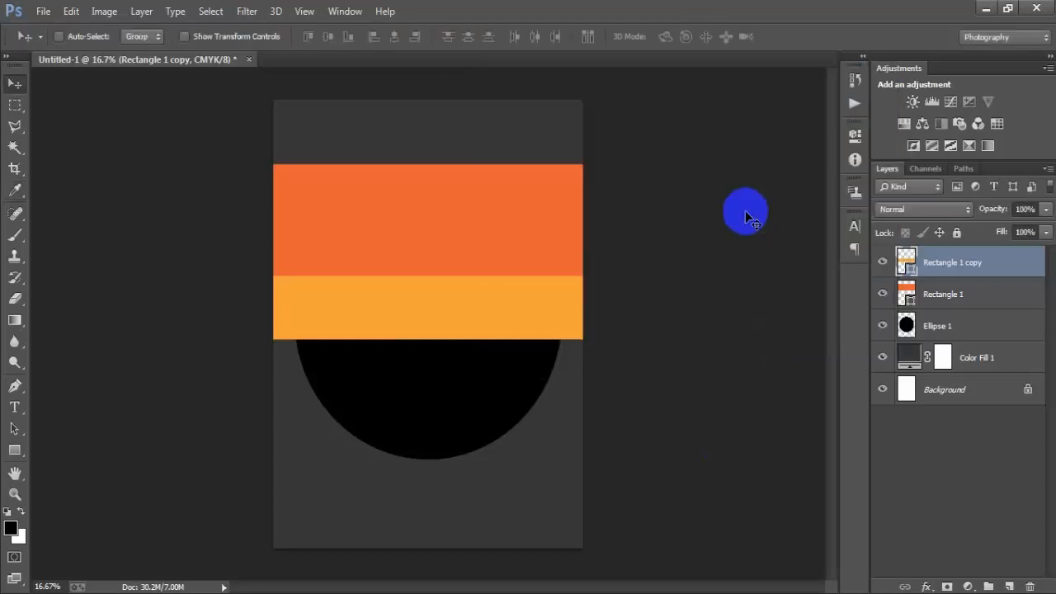
- Duplicate the F4A43C band and nudge the new copy a few steps downward
key(ctrl+j)
key(shift+Down)
key(shift+Down)
key(shift+Down)
key(shift+Down)
key(shift+Down)
key(shift+Down)
key(shift+Down)
key(shift+Down)
key(shift+Down)
key(shift+Down)
key(shift+Down)
key(shift+Down)
key(shift+Down)
key(shift+Down)
key(shift+Down)
key(shift+Down)
key(shift+Down)
key(shift+Down)
key(shift+Down)
key(shift+Down)
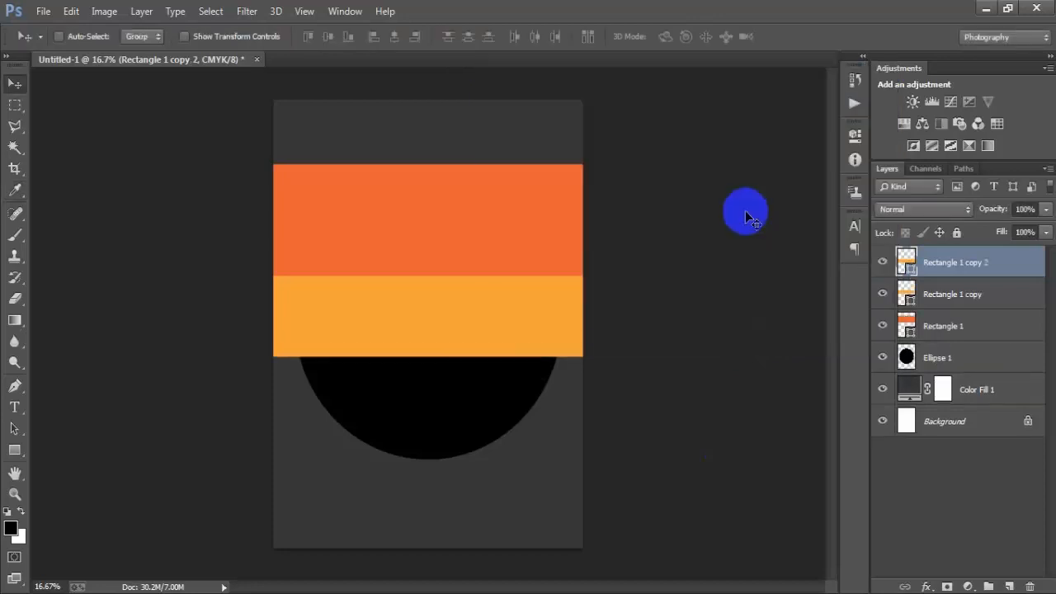
key(shift+Down)
key(shift+Down)
key(shift+Down)
key(shift+Down)
key(shift+Down)
key(shift+Down)
key(shift+Down)
key(shift+Down)
key(shift+Down)
key(shift+Down)
key(shift+Down)
key(shift+Down)
key(shift+Down)
key(shift+Down)
key(shift+Down)
key(shift+Down)
key(shift+Down)
key(shift+Down)
key(shift+Down)
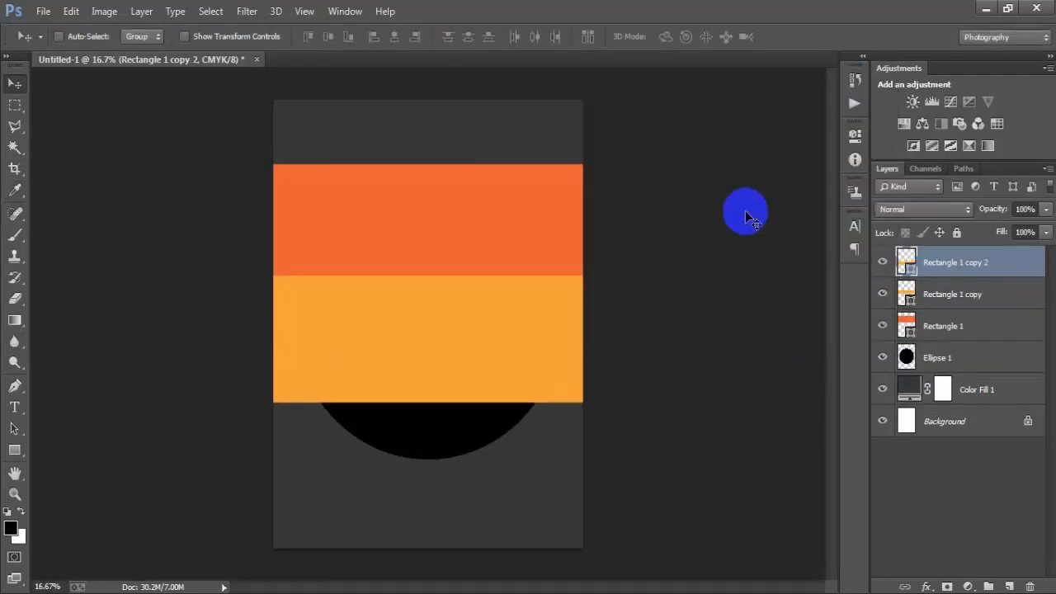
key(shift+Up)
key(shift+Up)
key(shift+Up)
key(shift+Up)
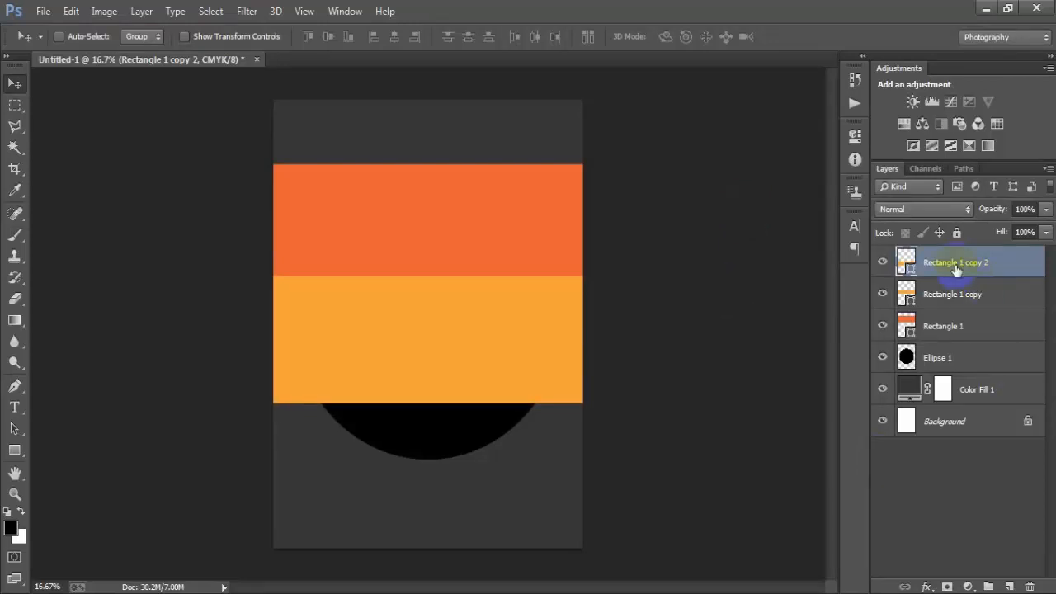
- Set the top copied band's fill color to F2CE5E
click(881, 263)
click(881, 263)
double_click(906, 263)
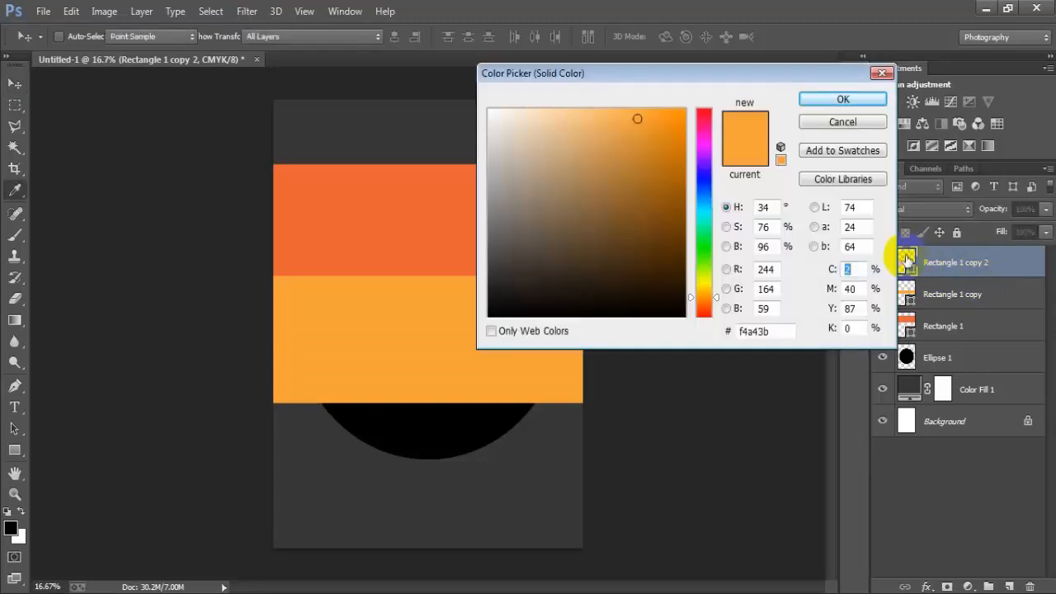
drag(778, 330, 728, 332)
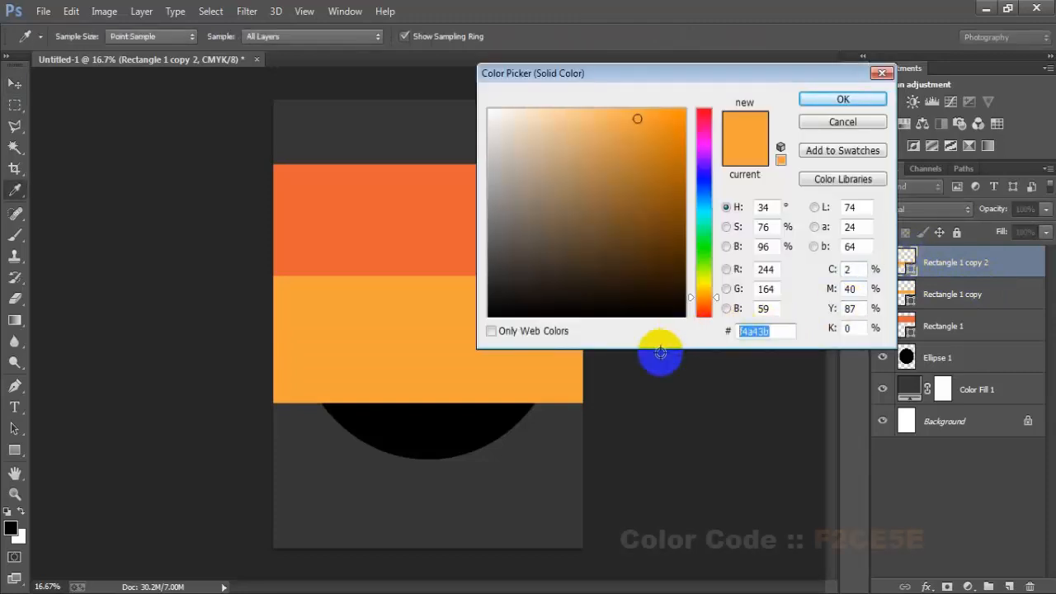
text(f2)
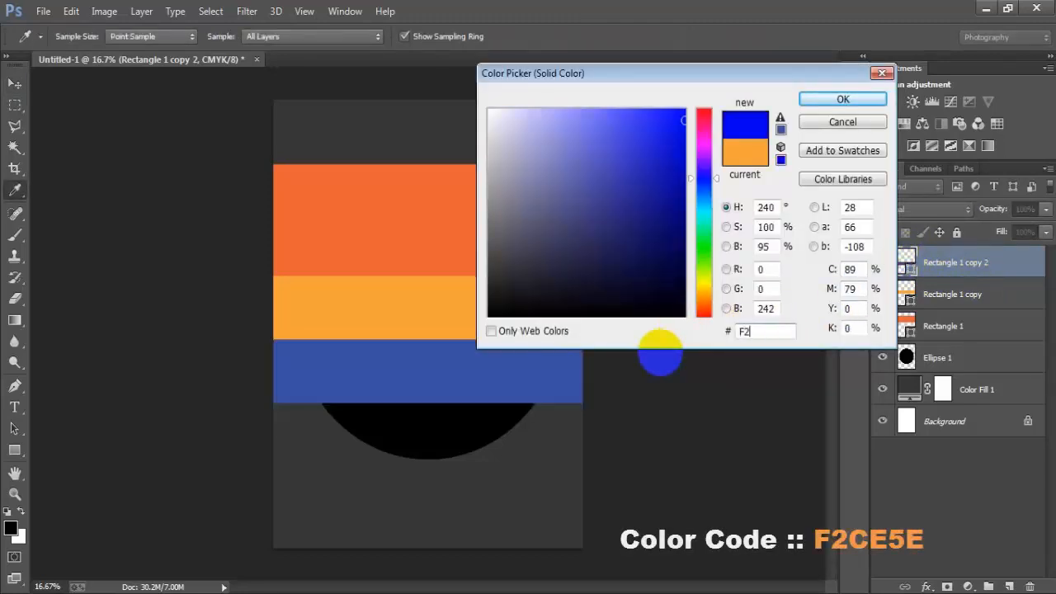
text(CE5E)
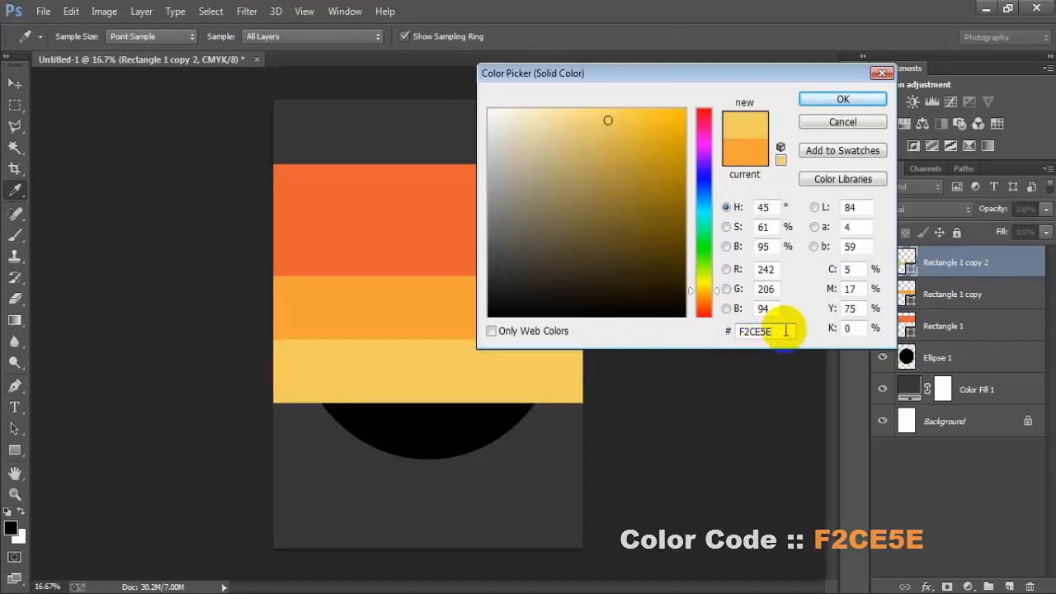
double_click(741, 331)
click(825, 99)
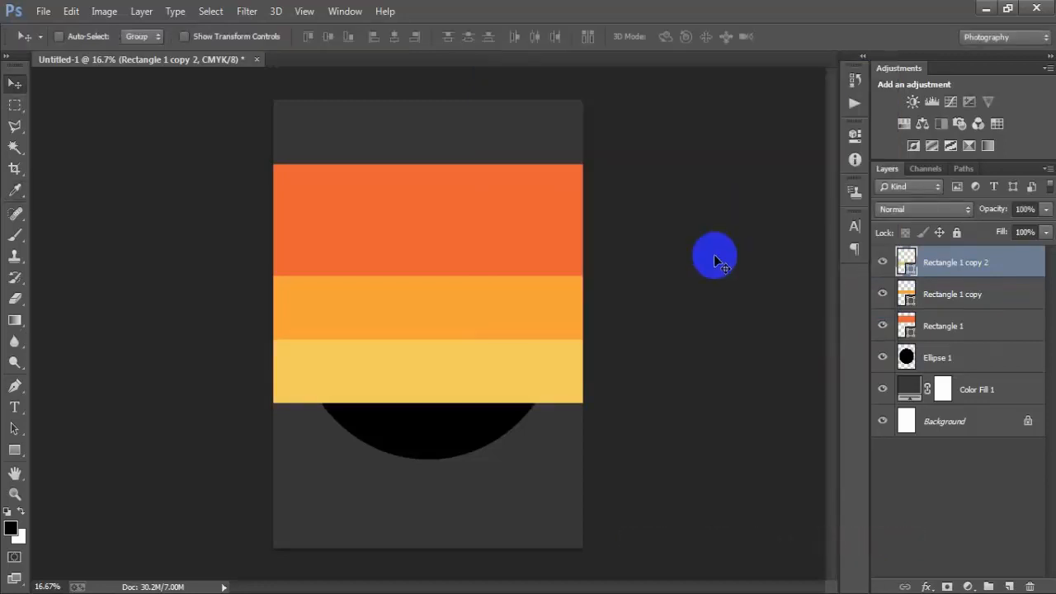
- Duplicate the F2CE5E band and move the copy just below it
key(ctrl+j)
key(shift+Down)
key(shift+Down)
key(shift+Down)
key(shift+Down)
key(shift+Down)
key(shift+Down)
key(shift+Down)
key(shift+Down)
key(shift+Down)
key(shift+Down)
key(shift+Down)
key(shift+Down)
key(shift+Down)
key(shift+Down)
key(shift+Down)
key(shift+Down)
key(shift+Down)
key(shift+Down)
key(shift+Down)
key(shift+Down)
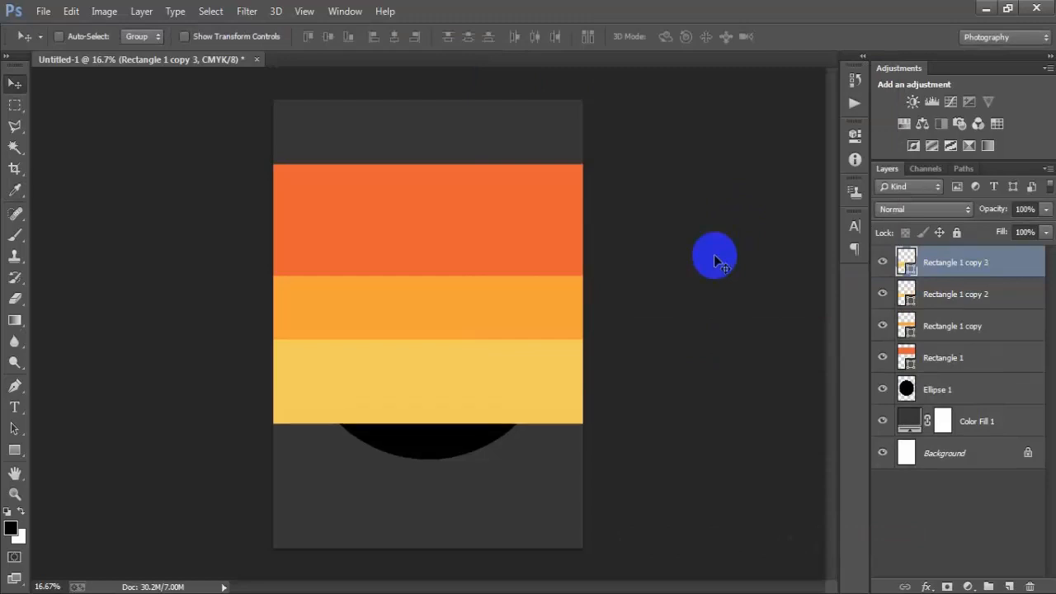
key(shift+Down)
key(shift+Down)
key(shift+Down)
key(shift+Down)
key(shift+Down)
key(shift+Down)
key(shift+Down)
key(shift+Down)
key(shift+Down)
key(shift+Down)
key(shift+Down)
key(shift+Down)
key(shift+Down)
key(shift+Down)
key(shift+Down)
key(shift+Down)
key(shift+Down)
key(shift+Down)
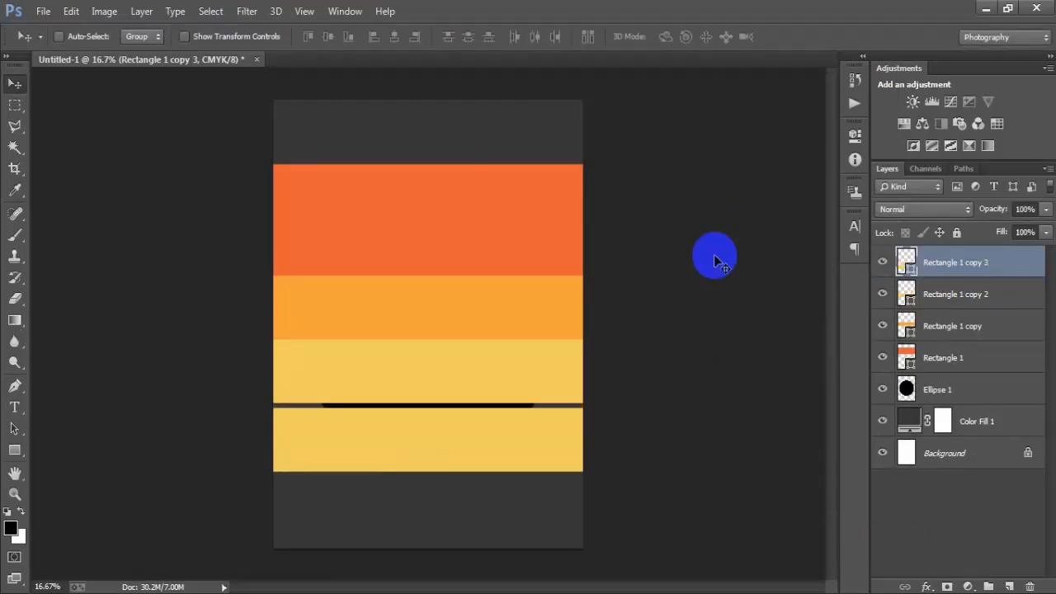
key(shift+Up)
key(shift+Up)
key(shift+Up)
key(shift+Up)
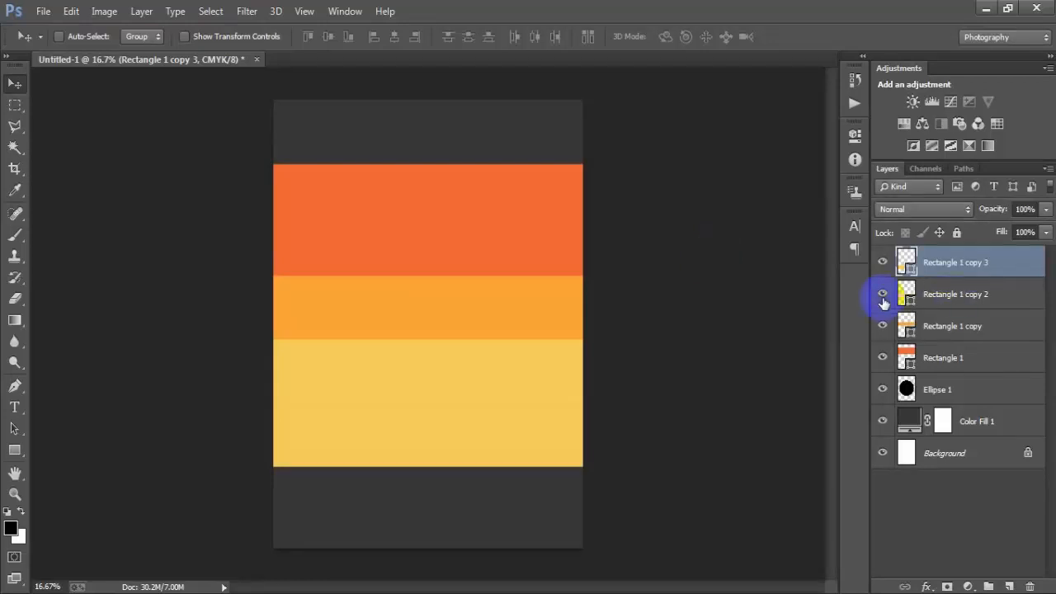
- Set the newest band's fill color to FFDF9A
click(884, 261)
click(883, 262)
double_click(905, 260)
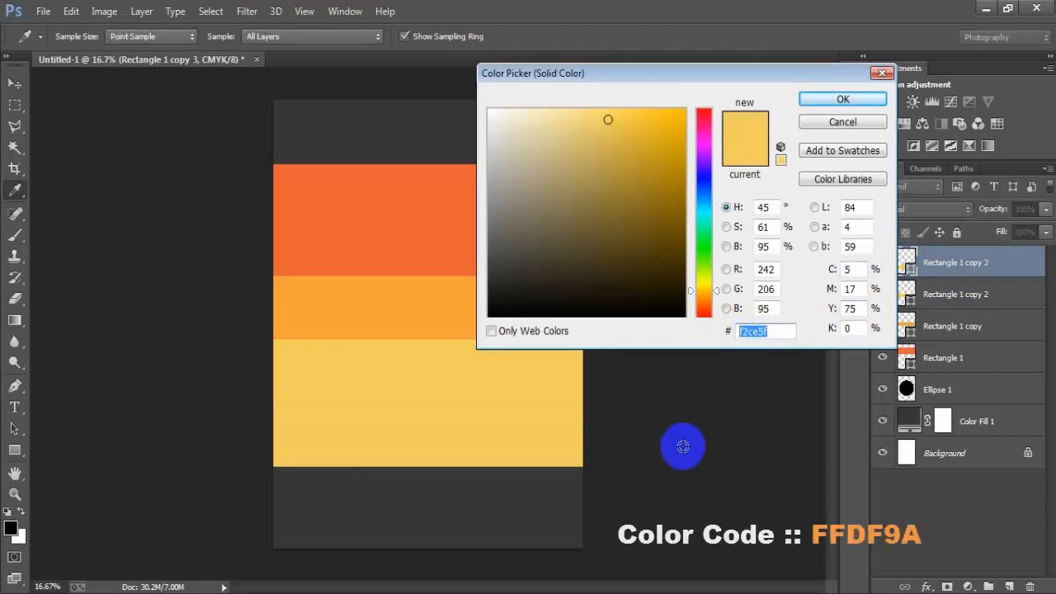
text(FFDF)
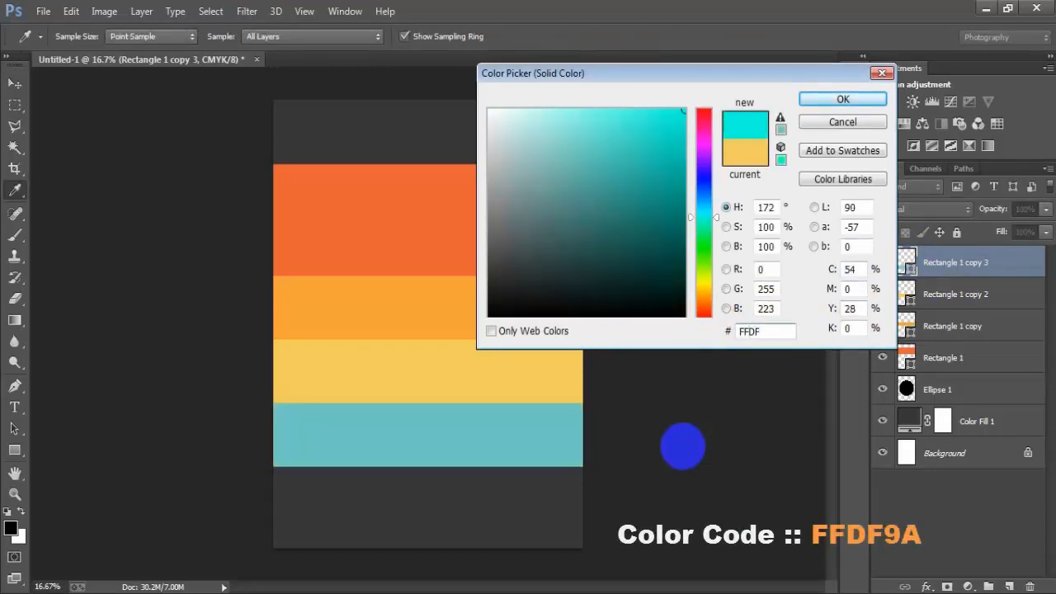
text(9A)
drag(773, 330, 707, 330)
click(844, 99)
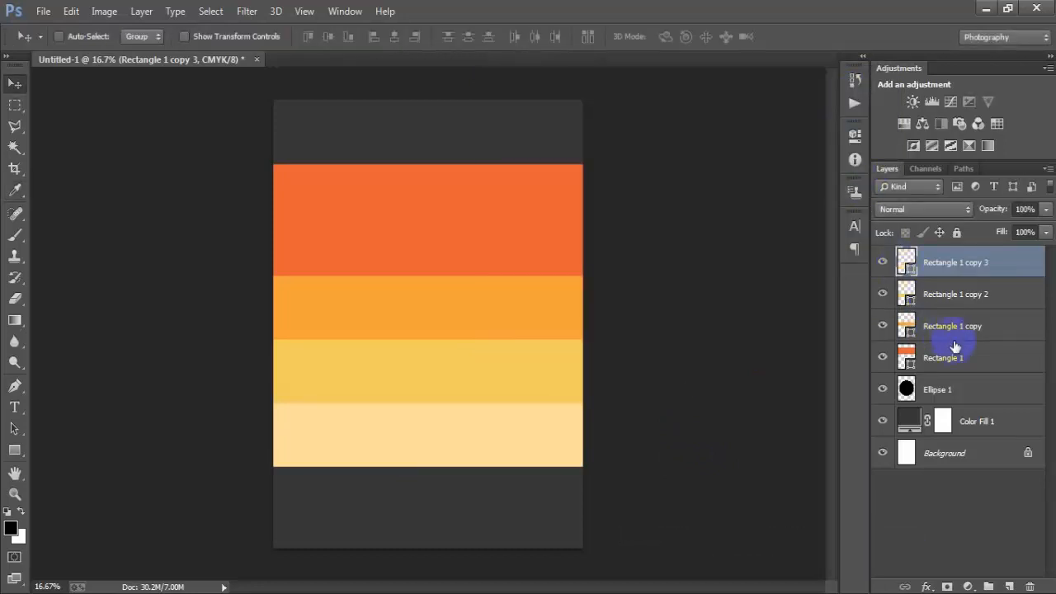
- Select all four rectangle layers and rasterize them
shift+click(971, 357)
right_click(984, 310)
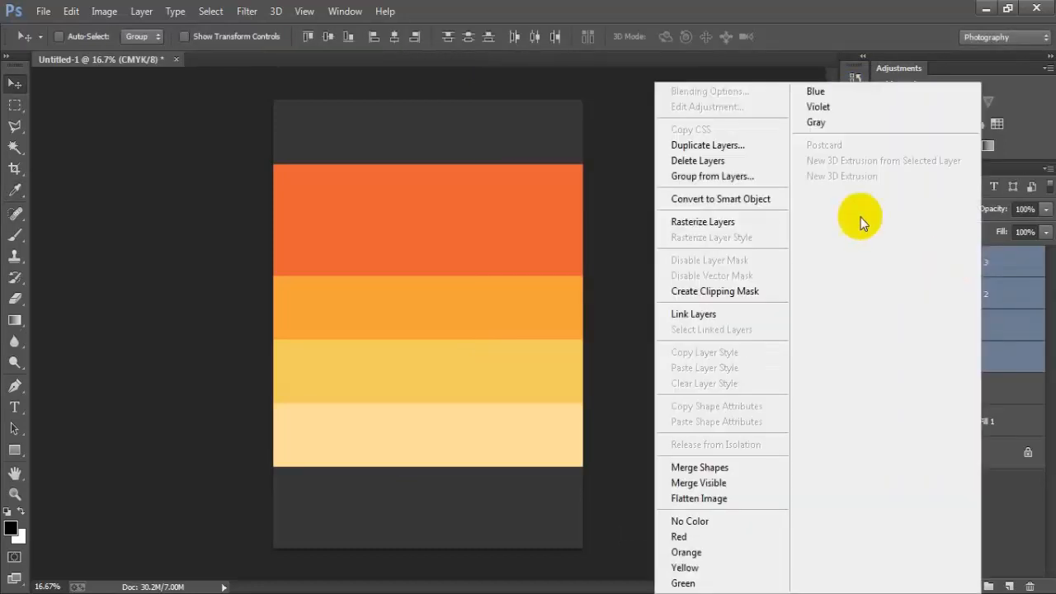
click(719, 222)
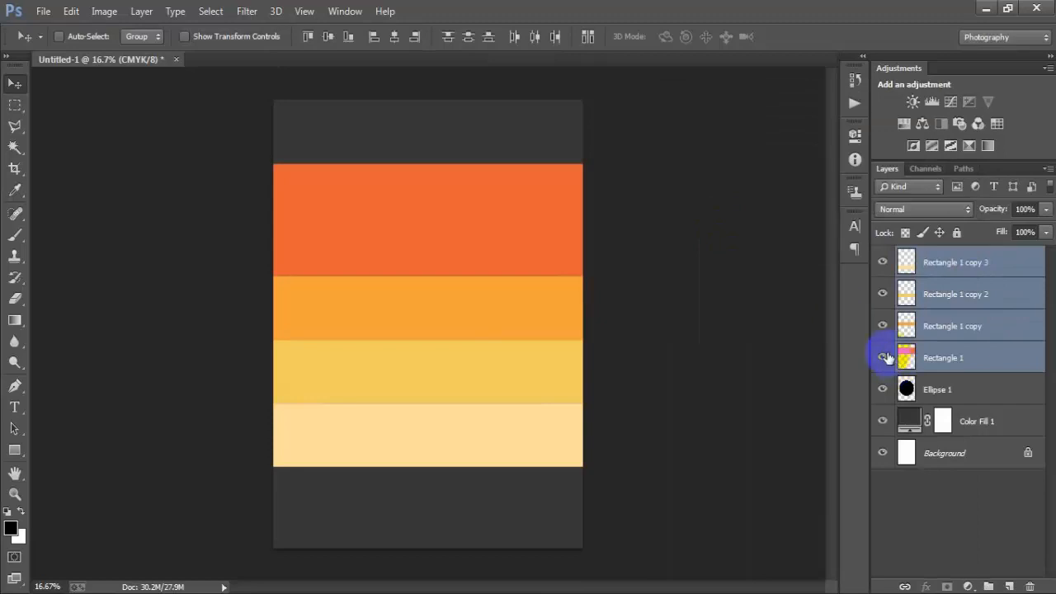
- Merge the four rasterized stripe layers into a single layer
click(886, 356)
click(886, 356)
click(882, 294)
click(881, 293)
click(882, 263)
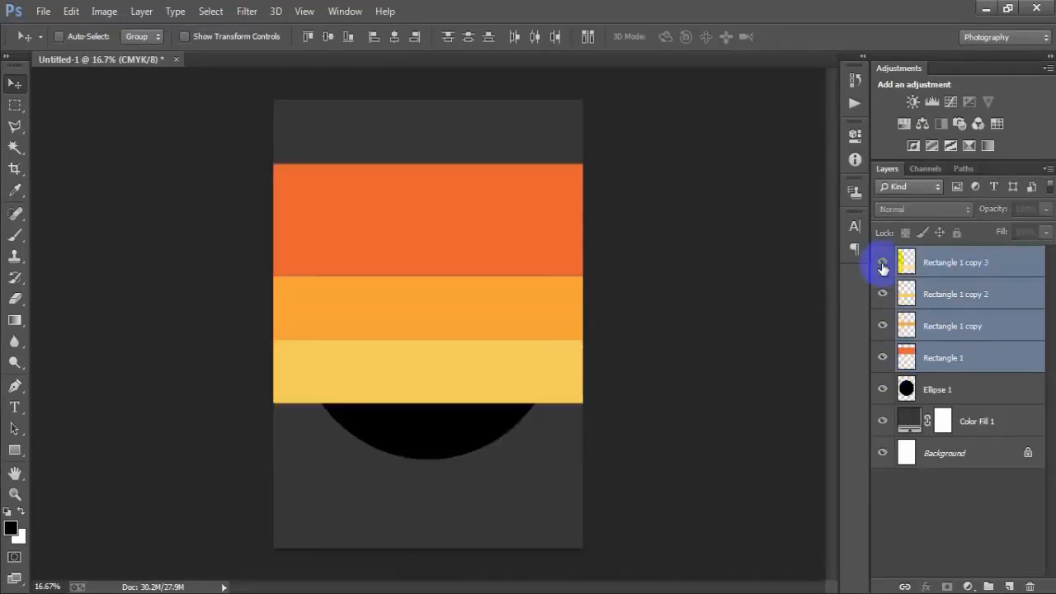
click(882, 262)
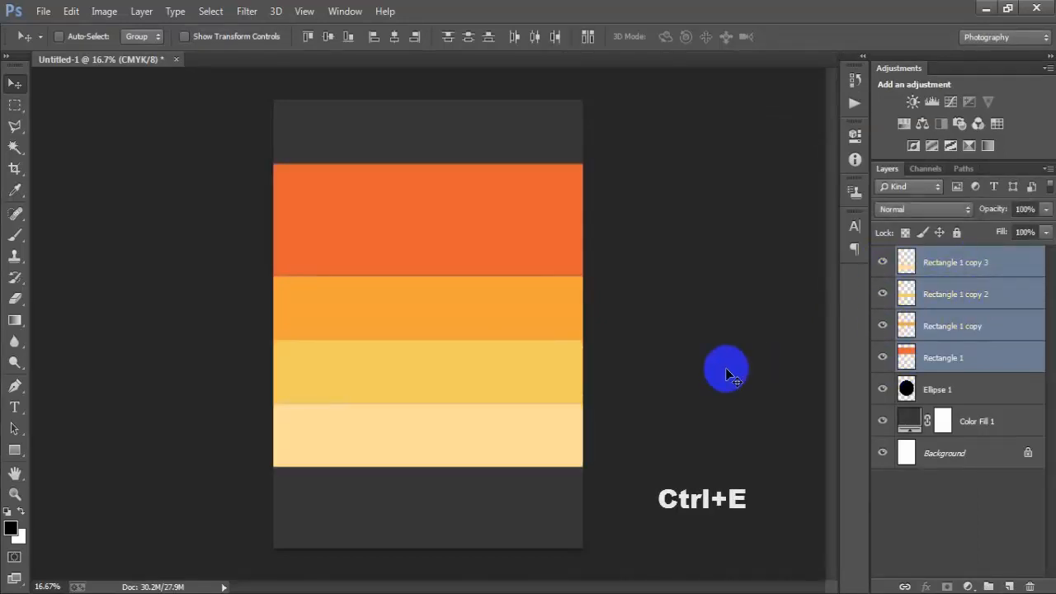
key(ctrl+e)
- Create a clipping mask so the merged stripes clip to the black ellipse
click(883, 263)
click(882, 262)
click(883, 262)
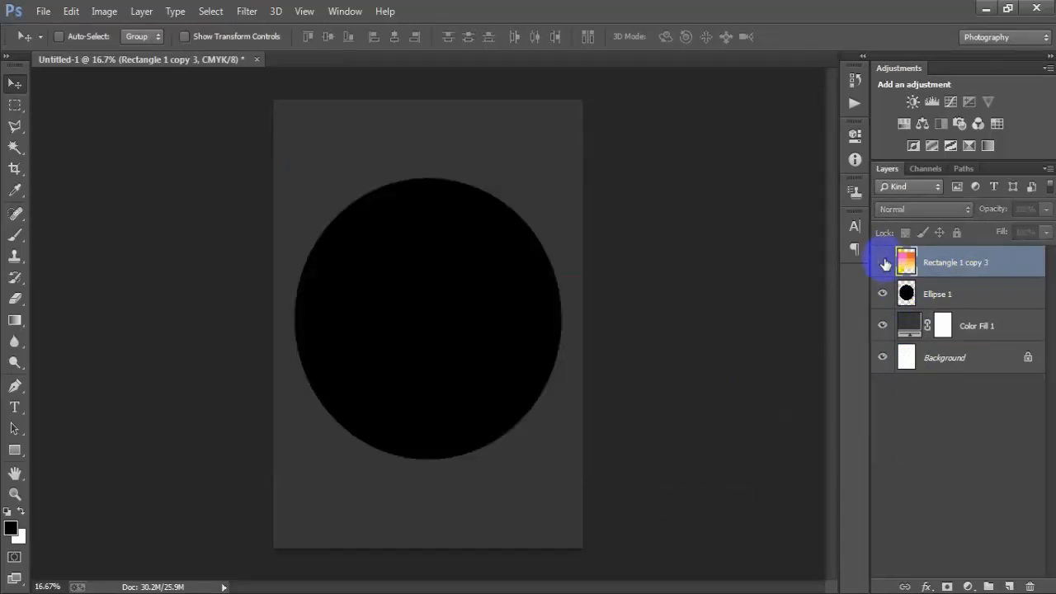
click(883, 262)
right_click(1012, 266)
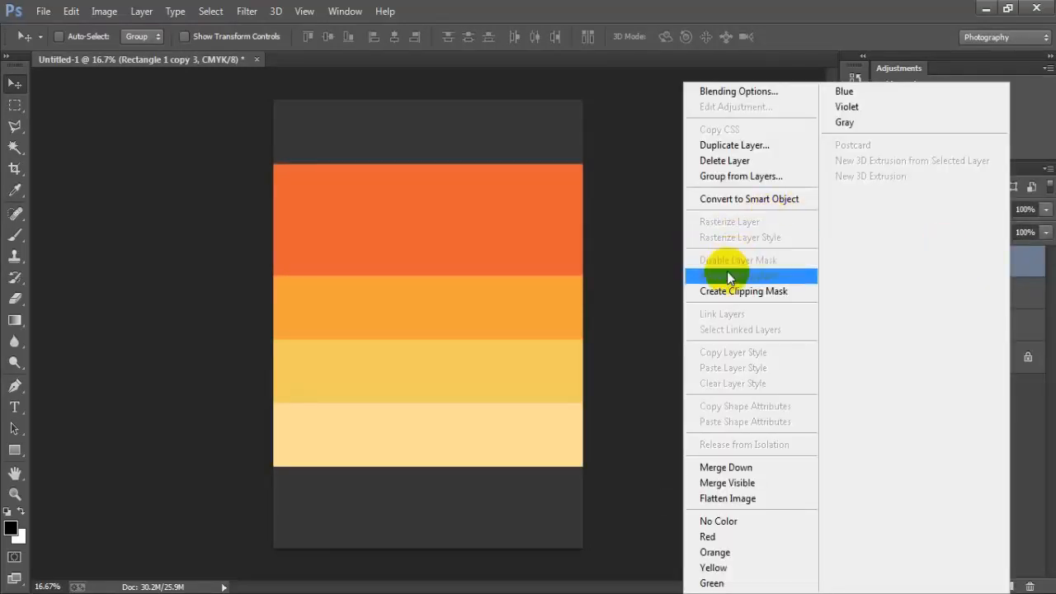
click(759, 291)
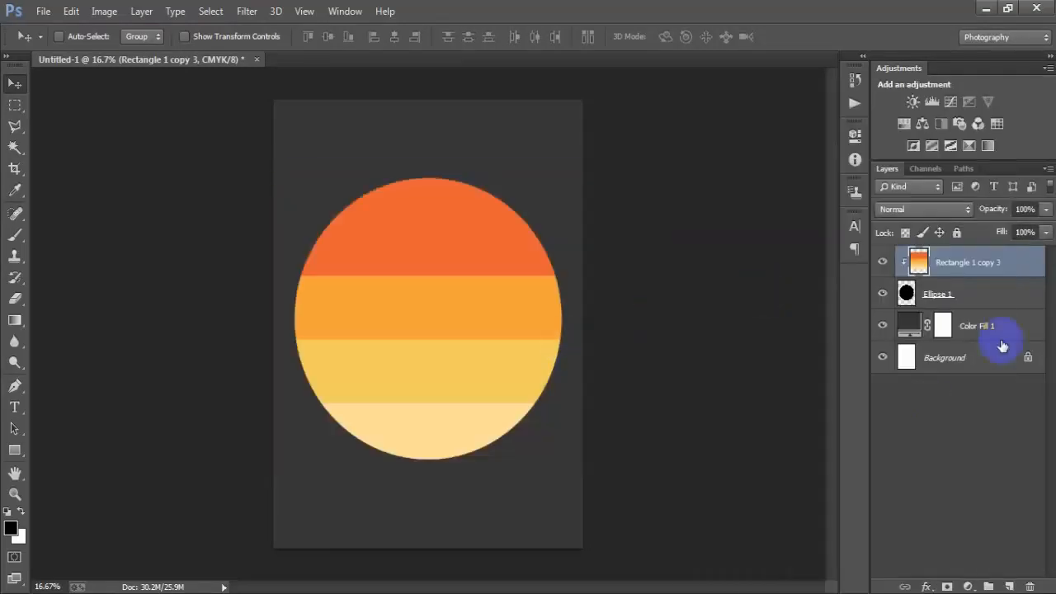
- Merge the clipped stripe layer together with the ellipse layer
shift+click(990, 293)
click(883, 262)
click(883, 262)
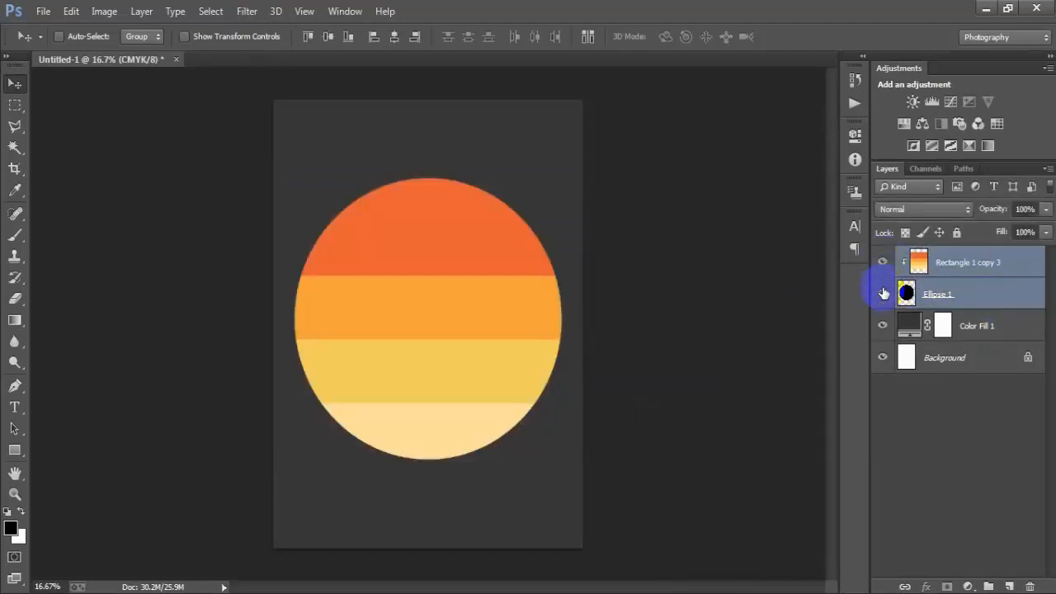
click(882, 293)
click(882, 294)
key(ctrl+e)
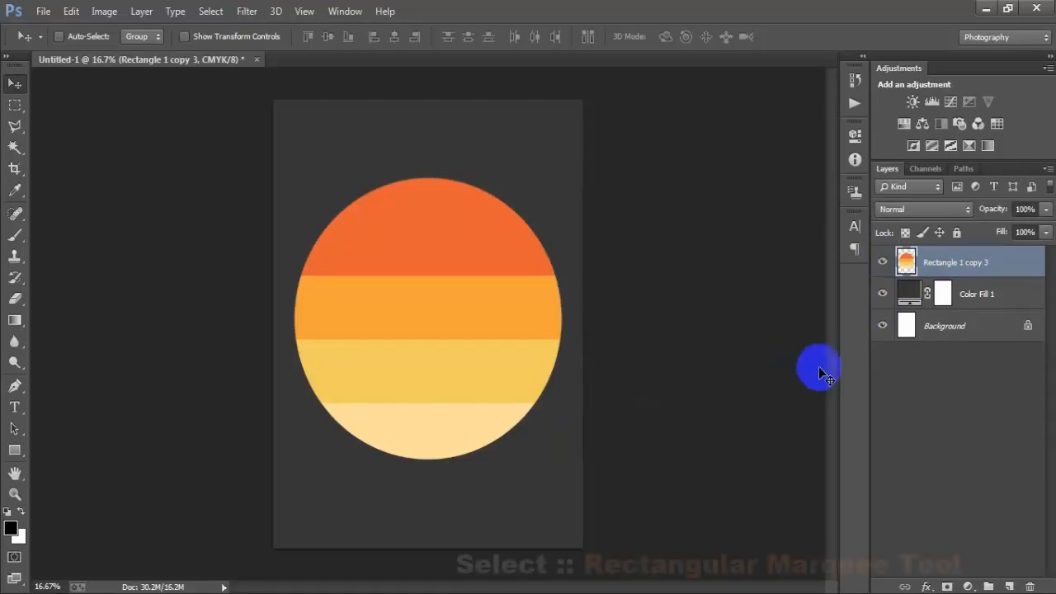
- Make a thin full-width rectangular marquee selection across the circle's upper orange stripe
drag(15, 105, 53, 108)
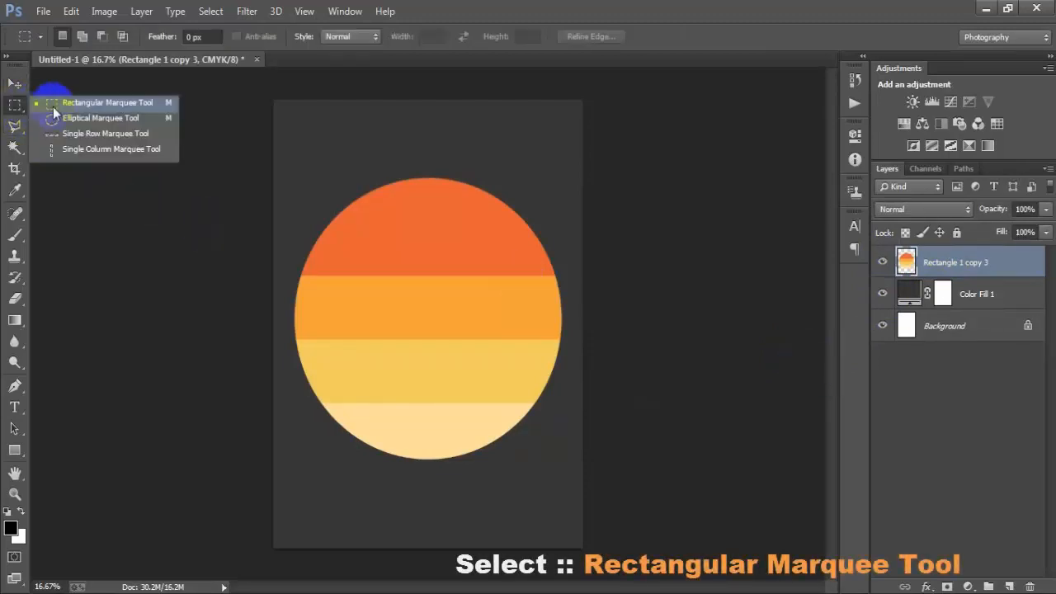
click(107, 104)
drag(269, 247, 656, 266)
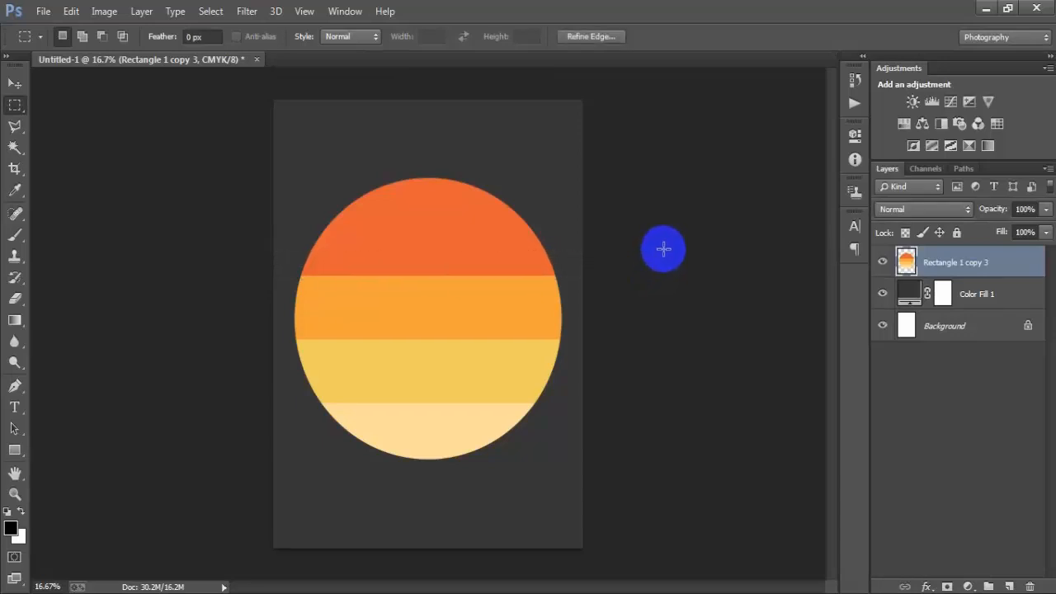
drag(663, 249, 663, 250)
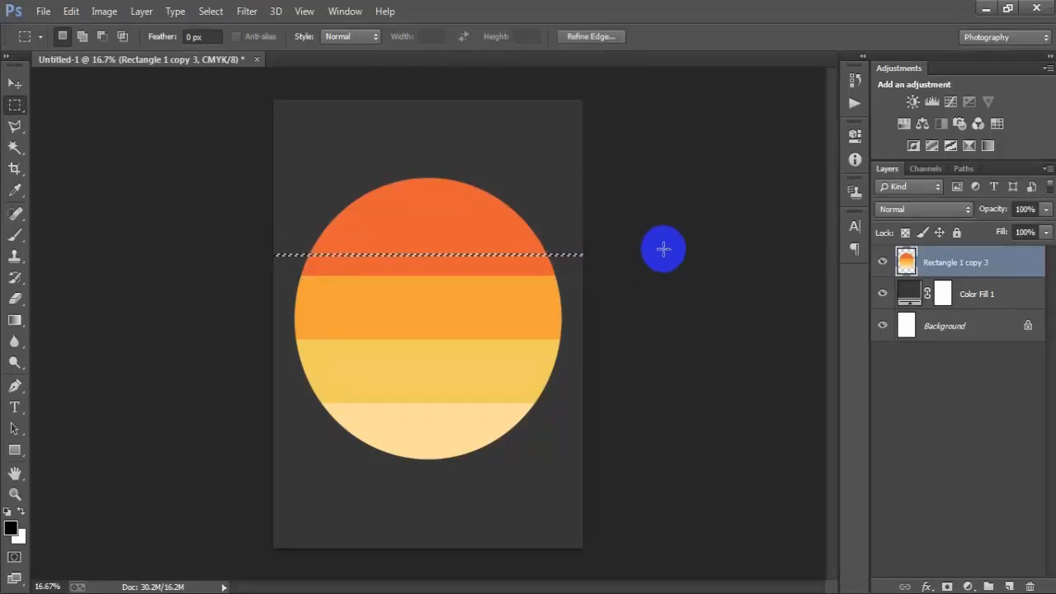
- Step the thin selection downward, deleting a narrow horizontal gap across the orange stripes at each stop
key(shift+Down)
key(shift+Down)
key(shift+Down)
key(shift+Down)
key(shift+Down)
key(shift+Down)
key(shift+Down)
key(shift+Down)
key(shift+Down)
key(shift+Down)
key(shift+Down)
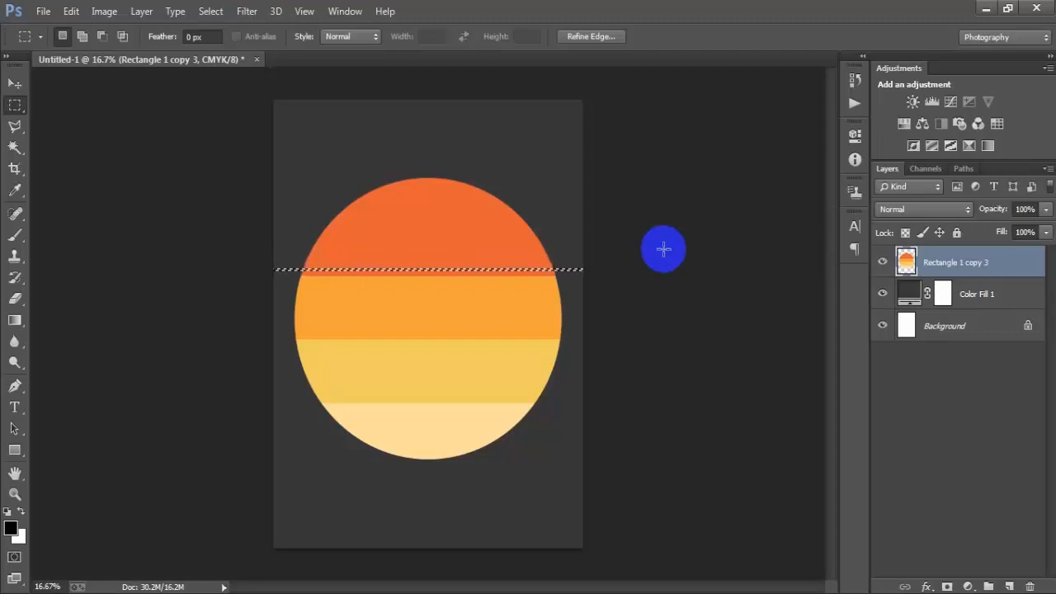
key(shift+Down)
key(shift+Down)
key(shift+Down)
key(shift+Down)
key(Delete)
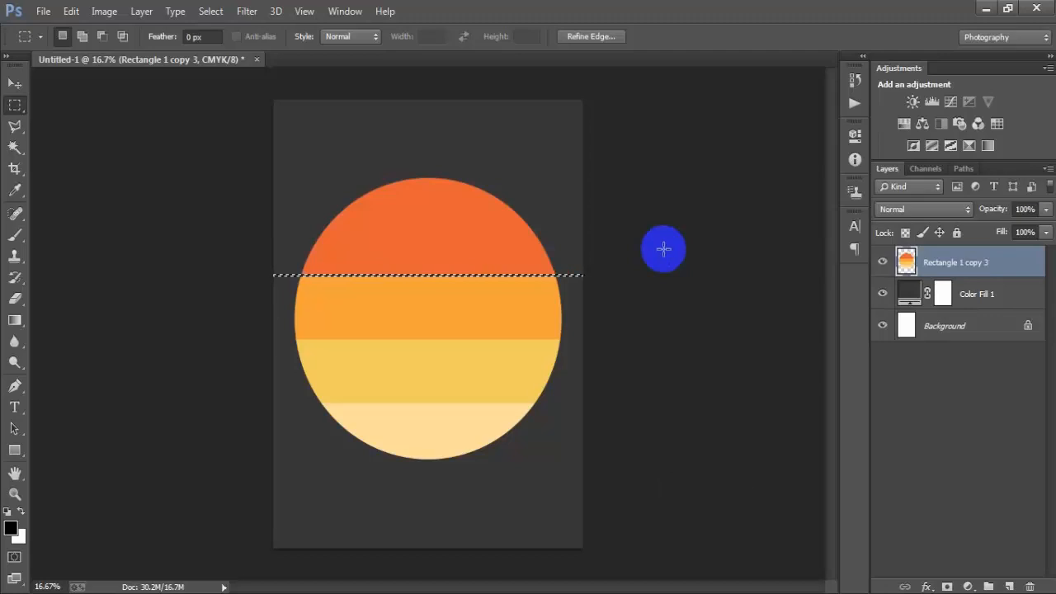
key(Delete)
key(shift+Down)
key(shift+Down)
key(shift+Down)
key(shift+Down)
key(shift+Down)
key(shift+Down)
key(shift+Down)
key(shift+Down)
key(shift+Down)
key(shift+Down)
key(shift+Down)
key(shift+Down)
key(shift+Down)
key(shift+Down)
key(shift+Down)
key(shift+Down)
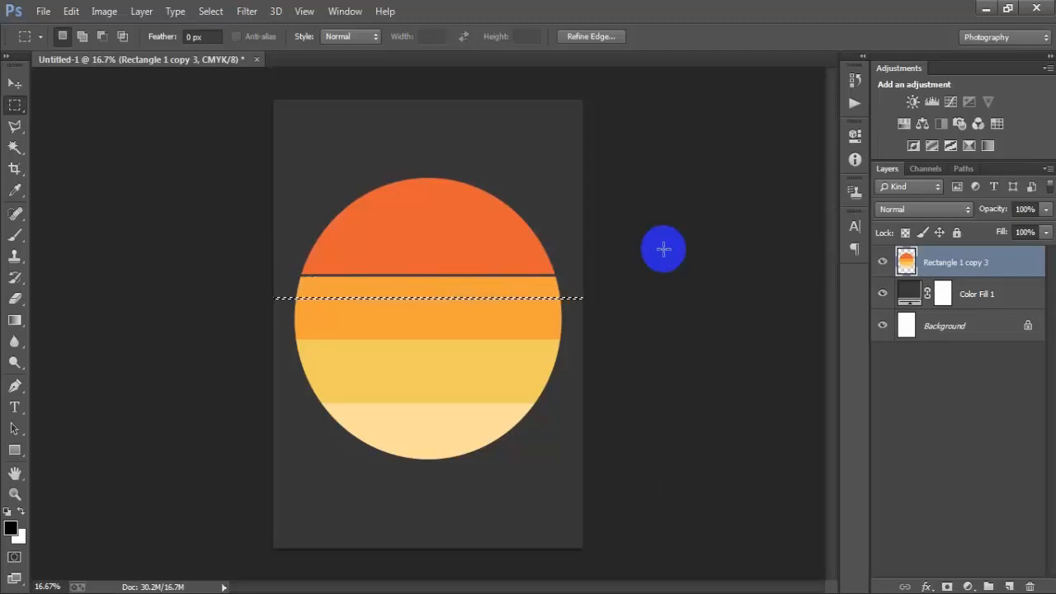
key(Delete)
key(shift+Down)
key(shift+Down)
key(shift+Down)
key(shift+Down)
key(shift+Down)
key(shift+Down)
key(shift+Down)
key(shift+Down)
key(shift+Down)
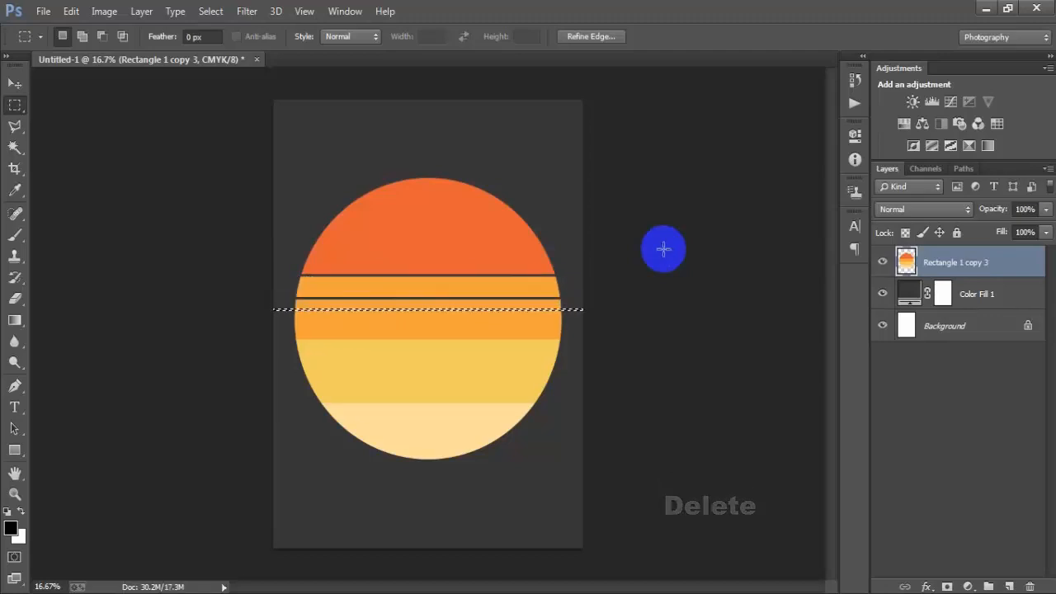
key(shift+Down)
key(shift+Down)
key(shift+Down)
key(shift+Down)
key(shift+Down)
key(shift+Down)
key(shift+Down)
key(shift+Down)
key(shift+Down)
key(shift+Down)
key(shift+Down)
key(shift+Down)
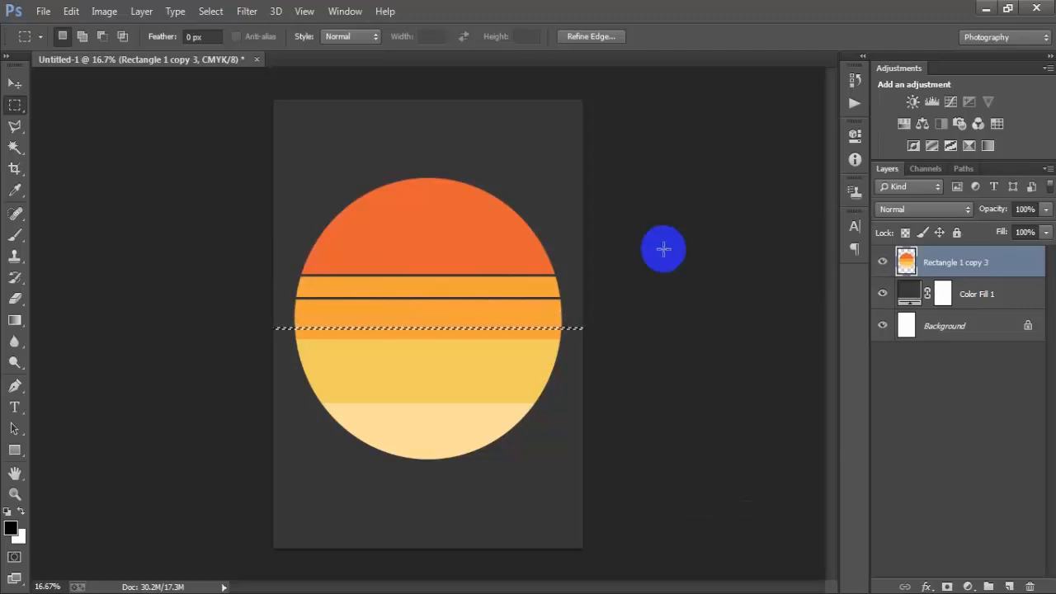
key(Delete)
- Keep stepping the thin selection down, deleting narrow gaps across the yellow stripes at each stop, then deselect
key(shift+Down)
key(shift+Down)
key(shift+Down)
key(shift+Down)
key(shift+Down)
key(shift+Down)
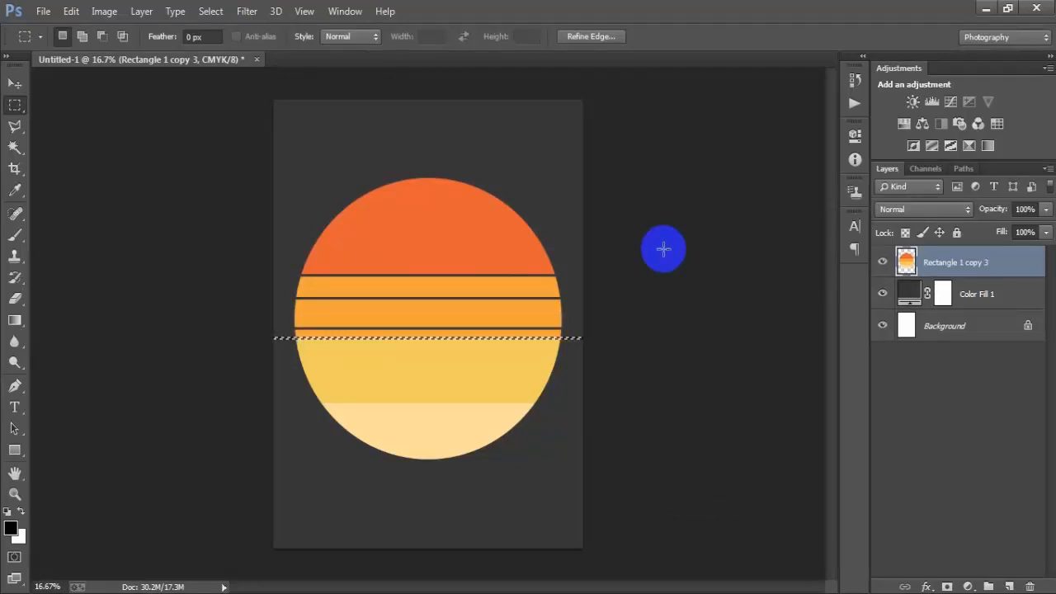
key(shift+Down)
key(shift+Down)
key(shift+Down)
key(shift+Down)
key(shift+Down)
key(shift+Down)
key(shift+Down)
key(shift+Down)
key(shift+Down)
key(shift+Down)
key(shift+Down)
key(shift+Down)
key(shift+Down)
key(shift+Down)
key(shift+Down)
key(shift+Down)
key(shift+Down)
key(shift+Down)
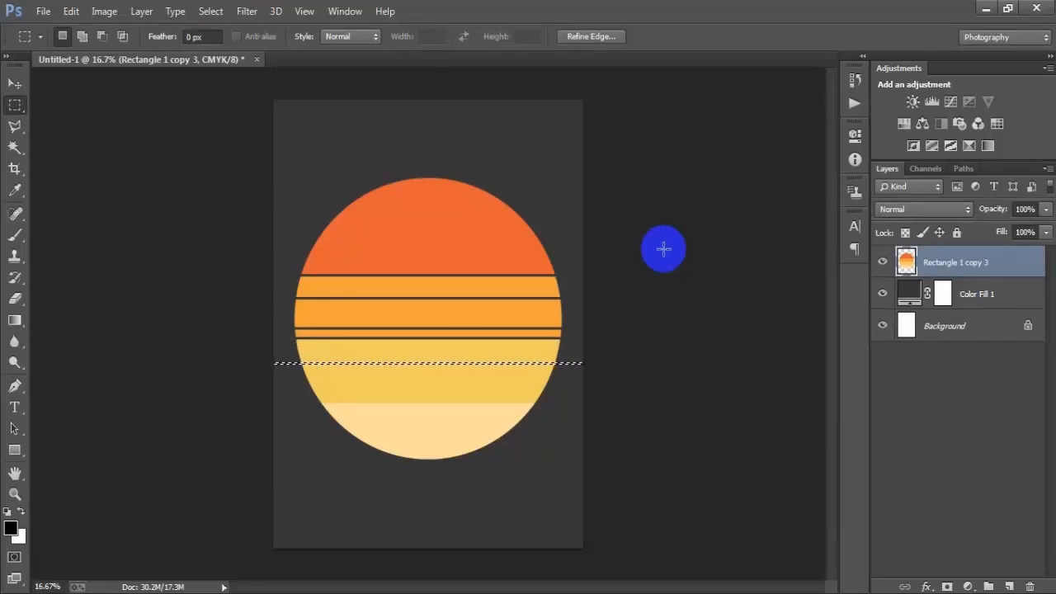
key(Delete)
key(shift+Down)
key(shift+Down)
key(shift+Down)
key(shift+Down)
key(shift+Down)
key(shift+Down)
key(shift+Down)
key(shift+Down)
key(shift+Down)
key(shift+Down)
key(shift+Down)
key(shift+Down)
key(shift+Down)
key(shift+Down)
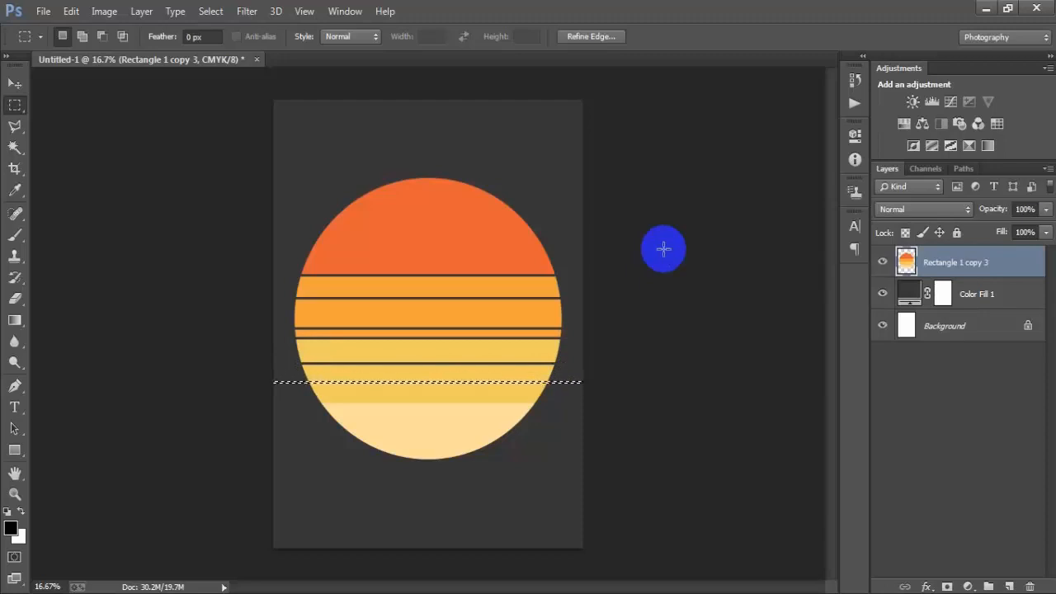
key(Delete)
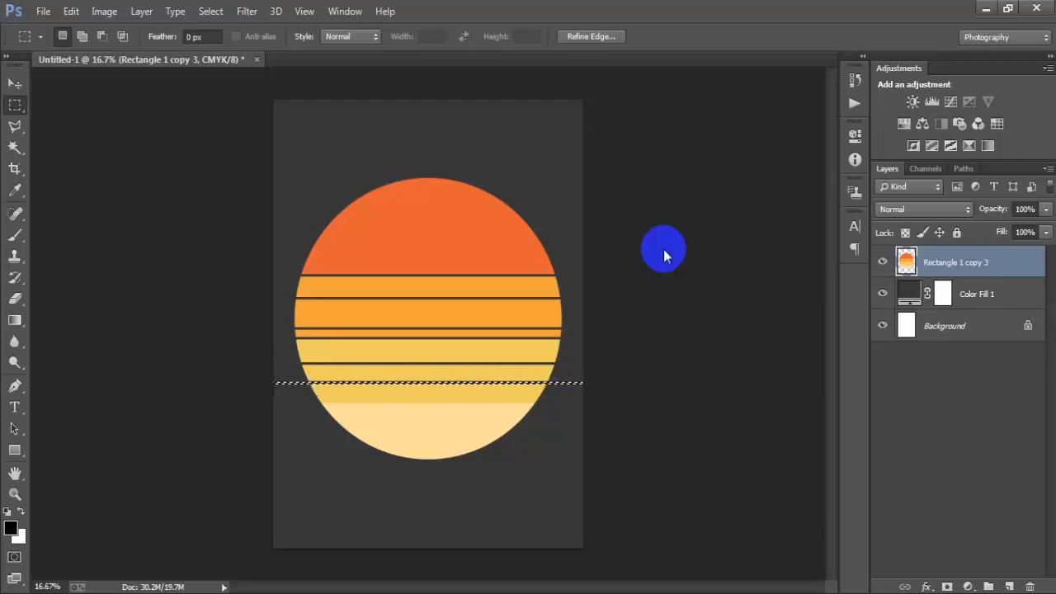
key(shift+Down)
key(shift+Down)
key(shift+Down)
key(shift+Down)
key(shift+Down)
key(shift+Down)
key(shift+Down)
key(shift+Down)
key(shift+Down)
key(shift+Down)
key(shift+Down)
key(shift+Down)
key(shift+Down)
key(shift+Down)
key(shift+Down)
key(shift+Down)
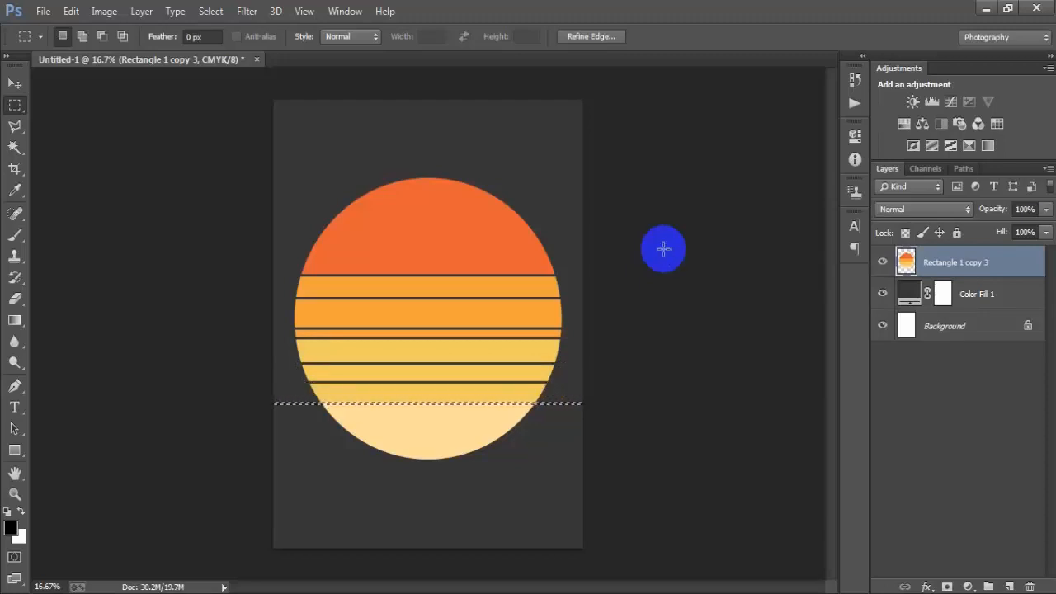
key(Delete)
key(shift+Down)
key(shift+Down)
key(shift+Down)
key(shift+Down)
key(shift+Down)
key(shift+Down)
key(shift+Down)
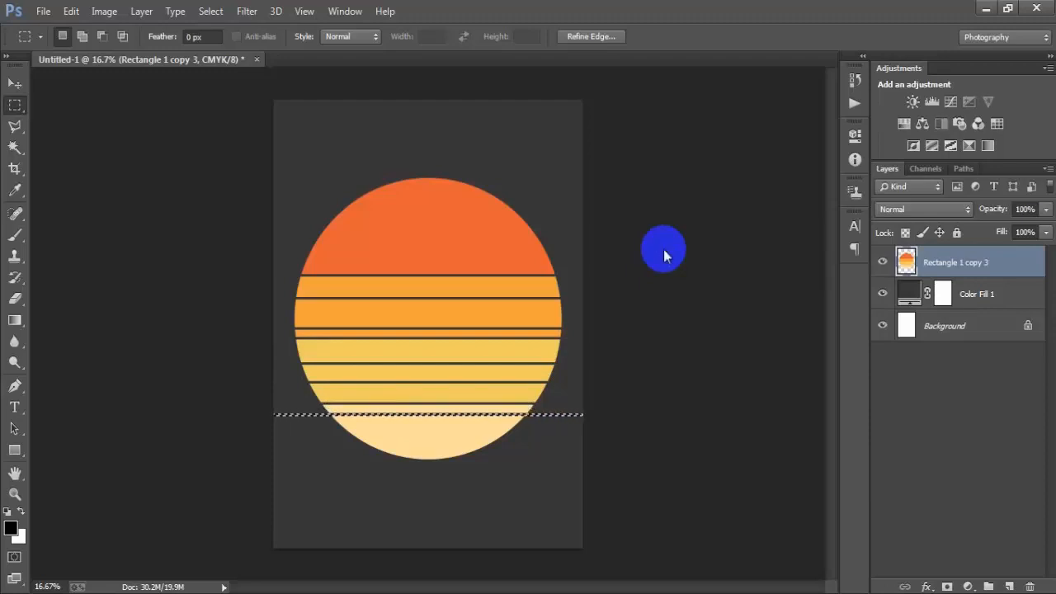
key(Delete)
key(shift+Down)
key(shift+Down)
key(shift+Down)
key(shift+Down)
key(shift+Down)
key(shift+Down)
key(shift+Down)
key(shift+Down)
key(shift+Down)
key(shift+Down)
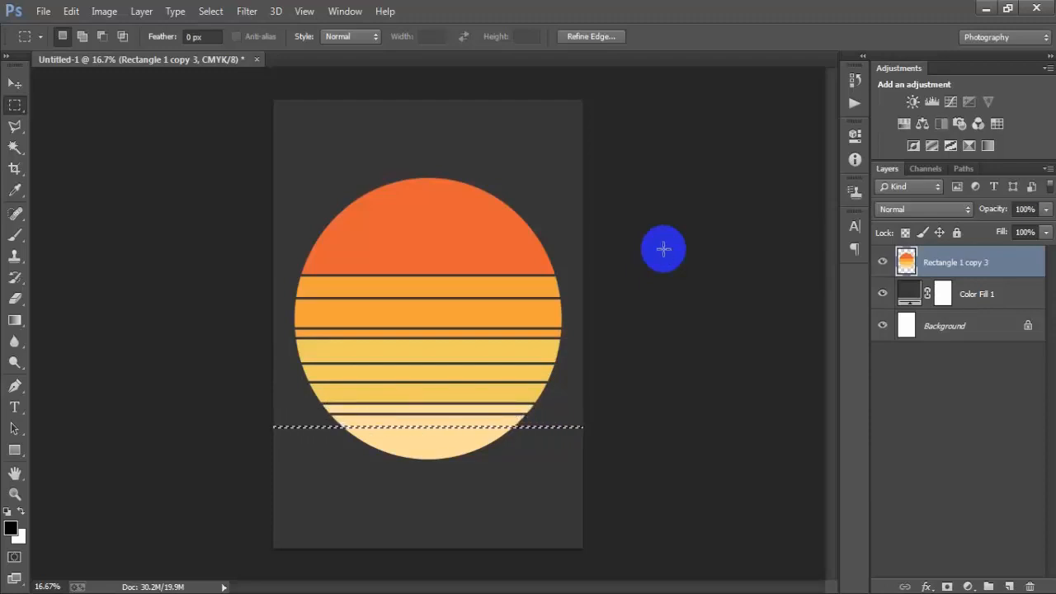
key(Delete)
key(shift+Down)
key(shift+Down)
key(shift+Down)
key(shift+Down)
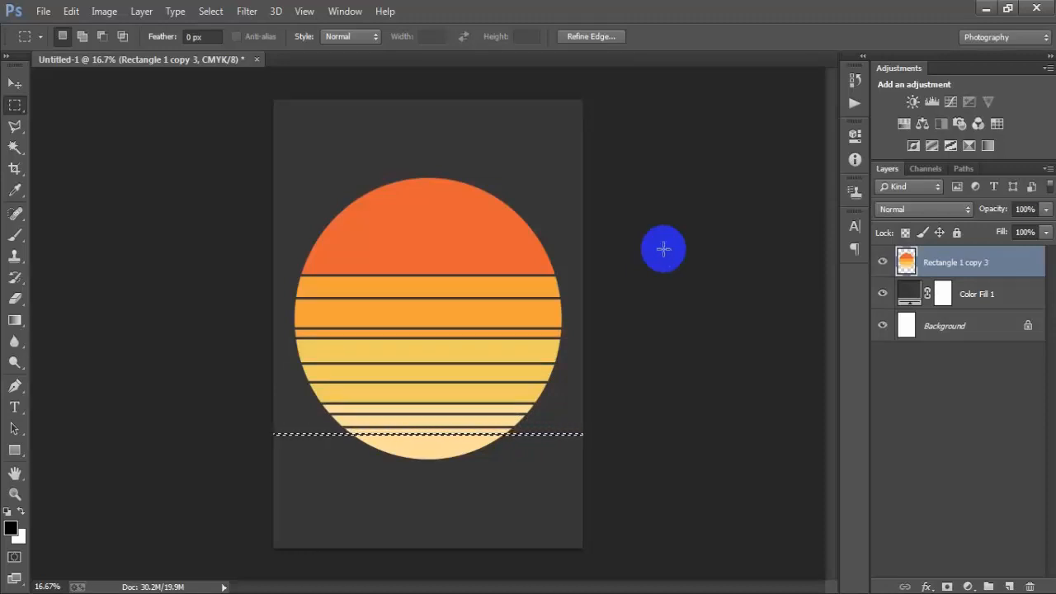
key(Delete)
key(ctrl+d)
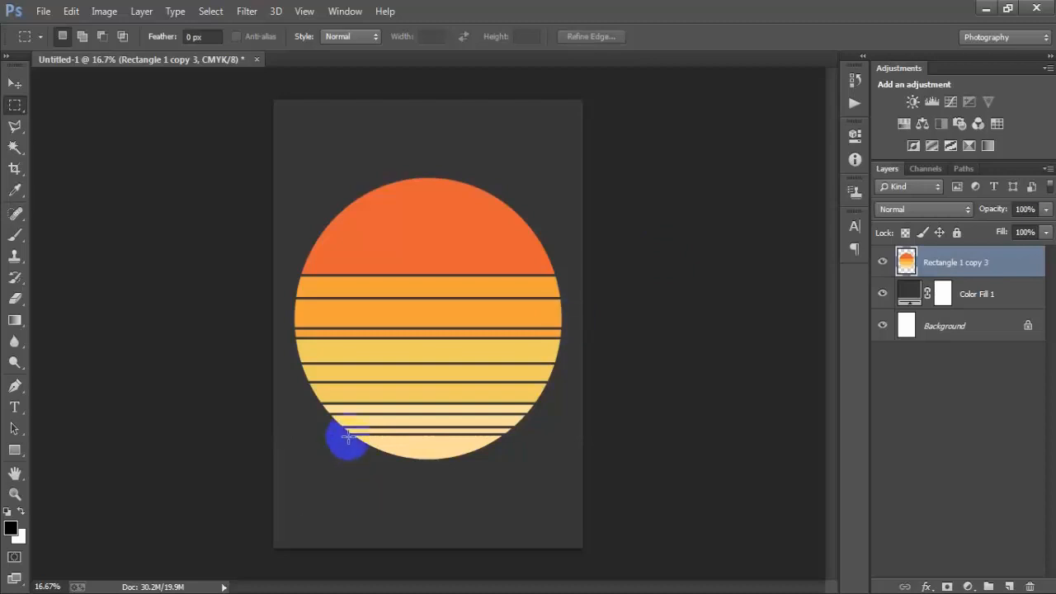
- Cut away the bottom of the circle below the lowest gap with a rectangular selection, then deselect
drag(348, 431, 530, 502)
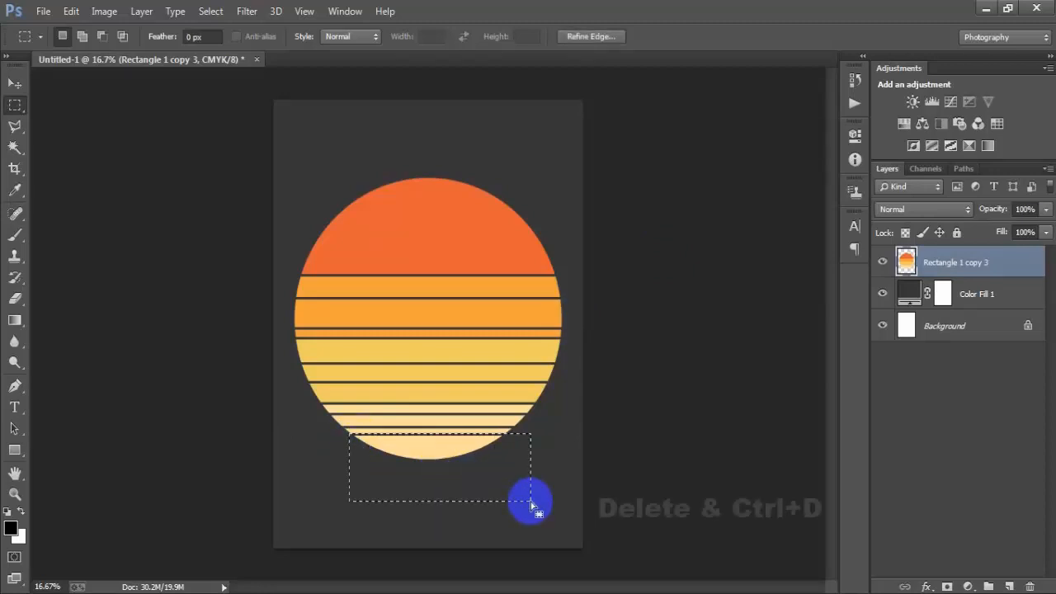
key(Delete)
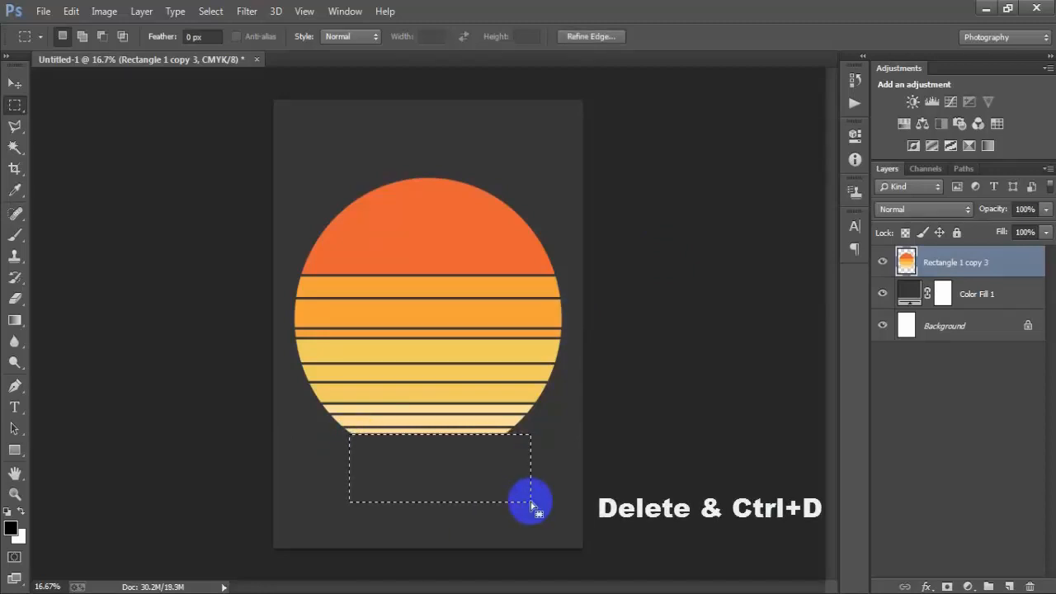
key(ctrl+d)
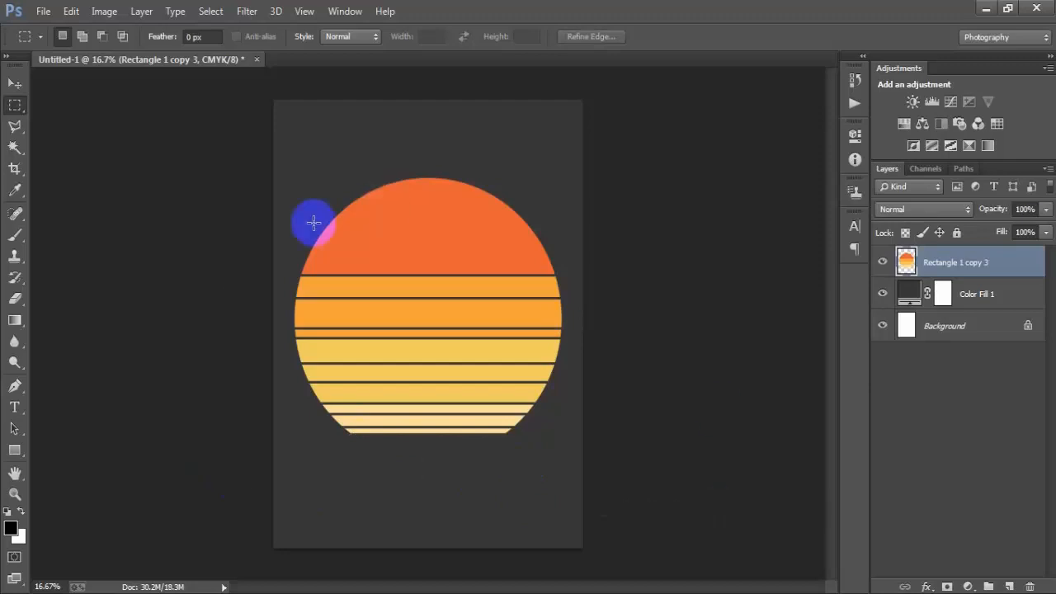
- Add a new empty layer above the striped circle layer
click(15, 84)
click(999, 267)
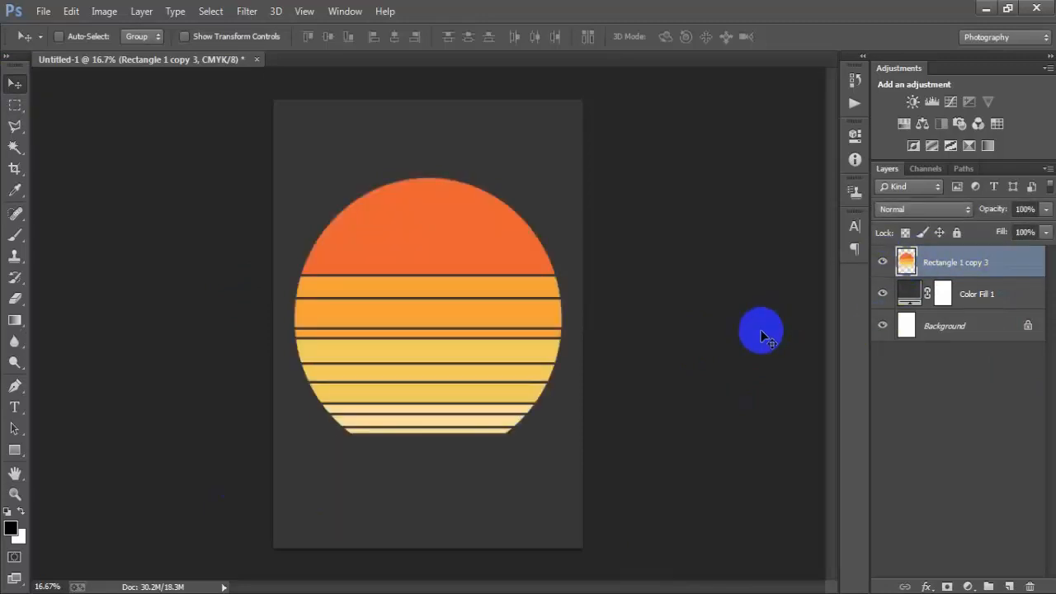
click(1009, 587)
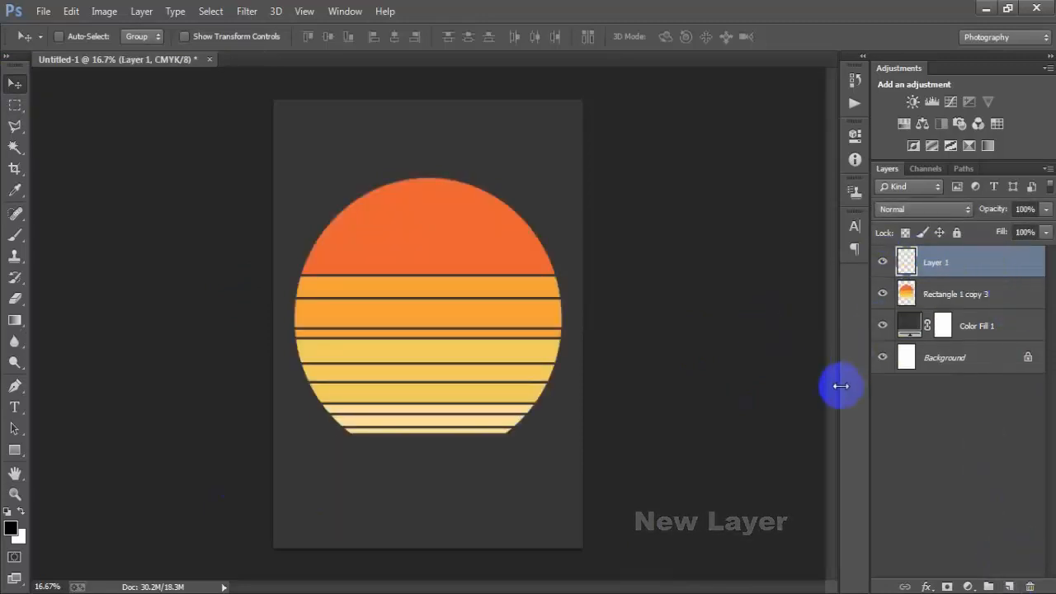
- Type the text "I Am A" below the circle with the Horizontal Type tool
click(16, 407)
click(78, 401)
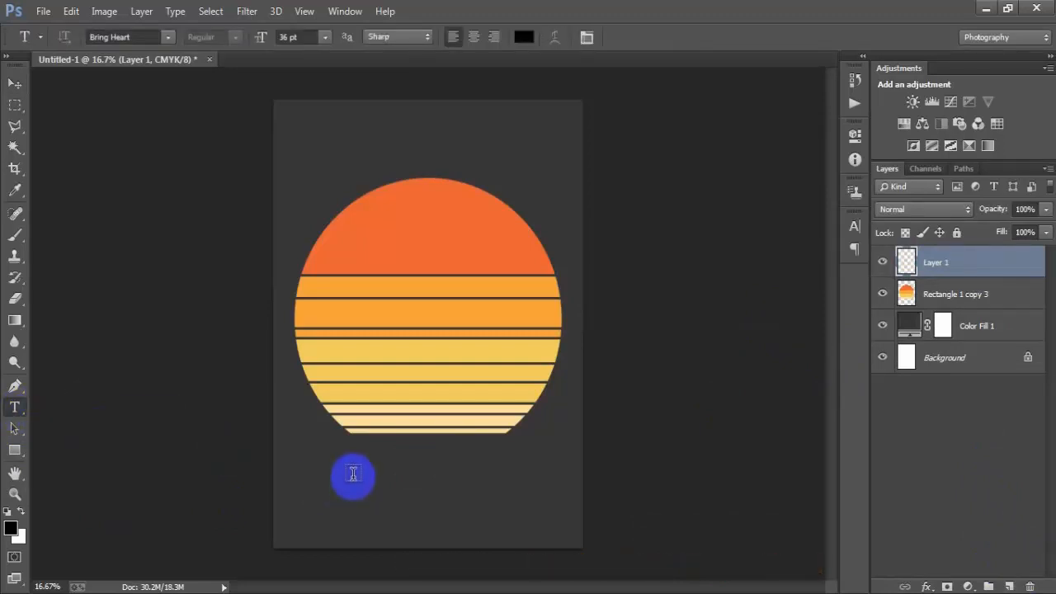
click(351, 479)
text(I Am A)
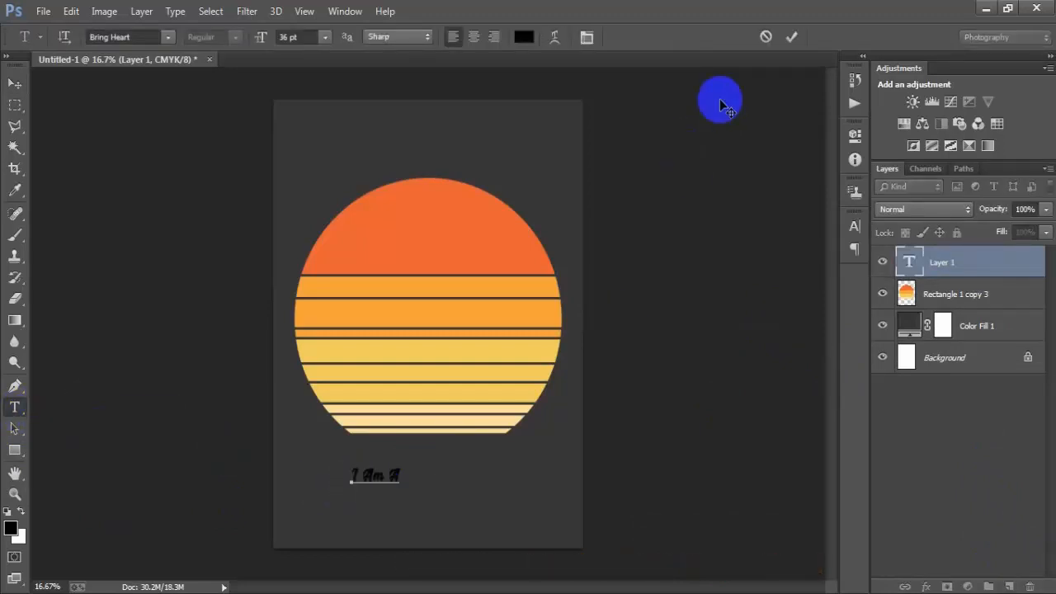
click(15, 83)
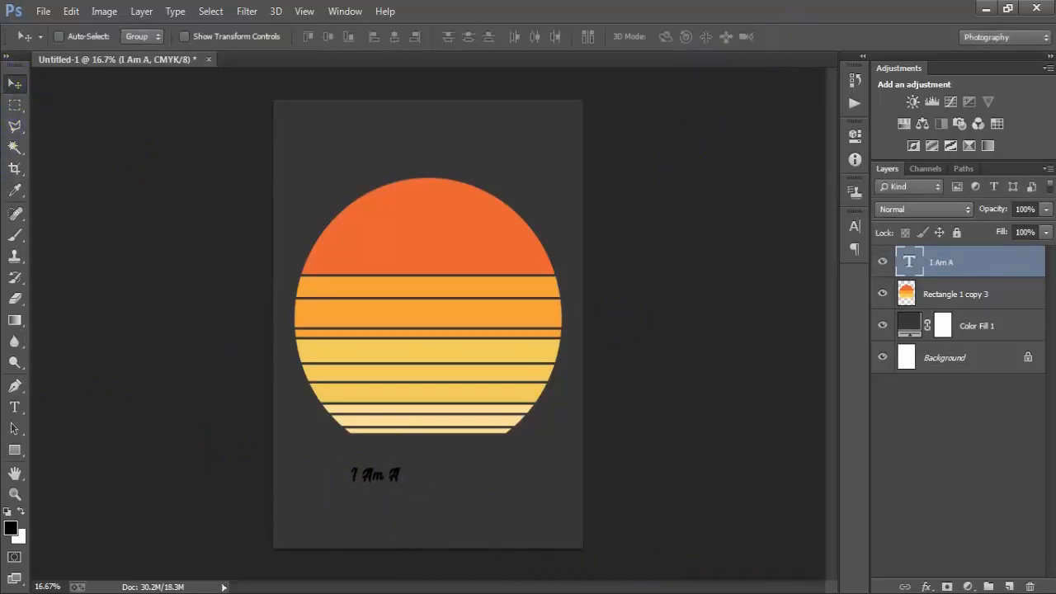
- Move the text up onto the top of the circle and set its font to Bebas
drag(392, 474, 444, 212)
click(855, 227)
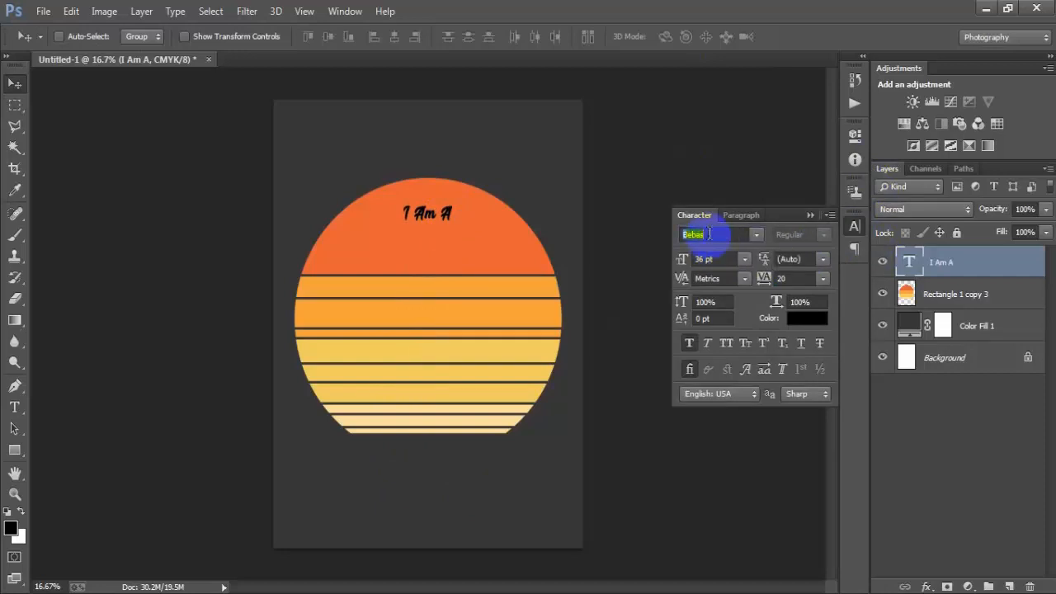
key(Return)
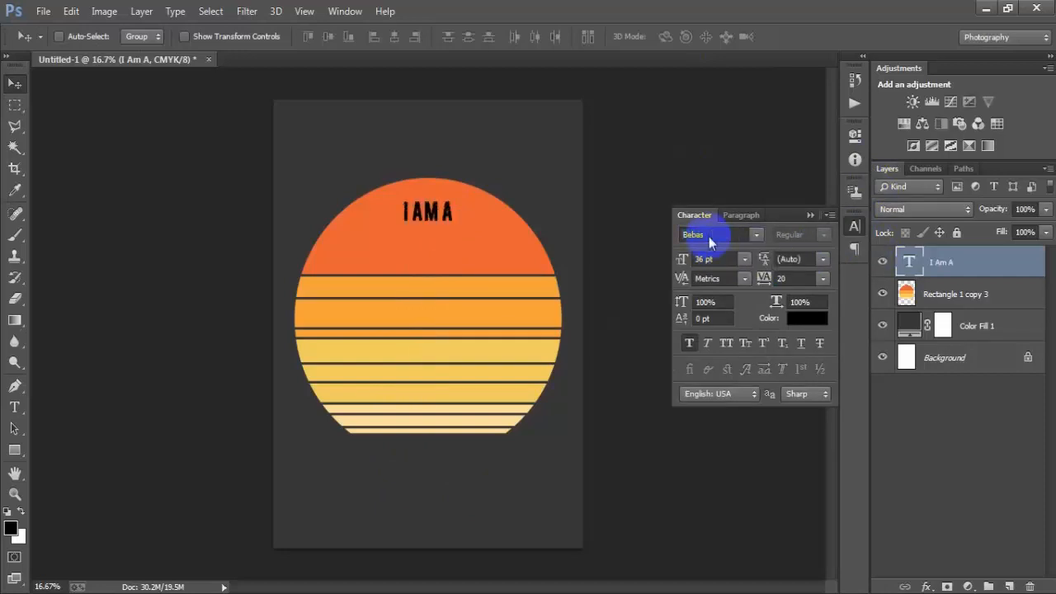
- Set the text colour to #FFDF9A
click(803, 323)
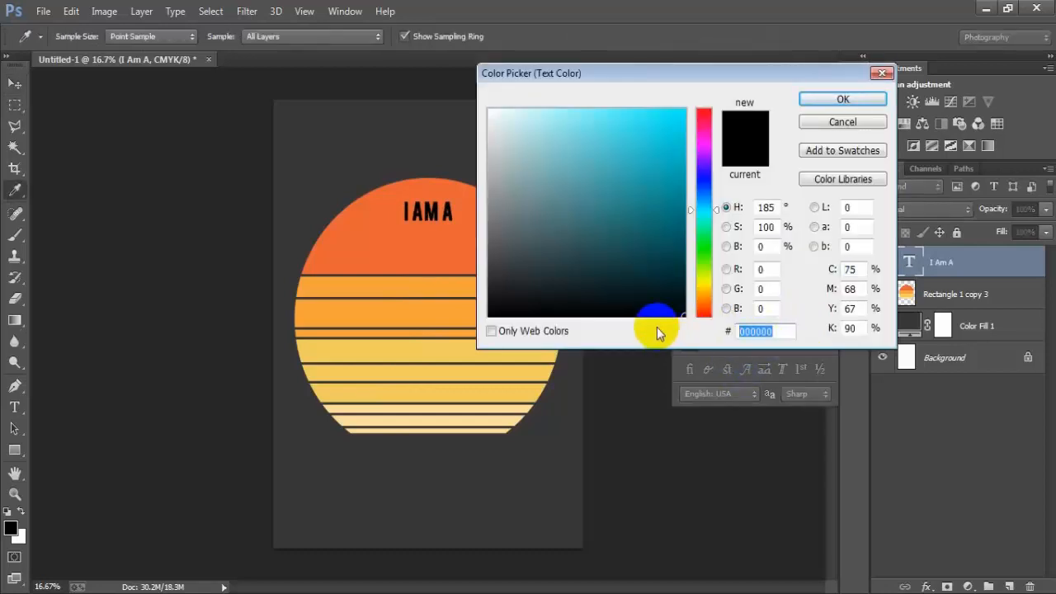
text(F4)
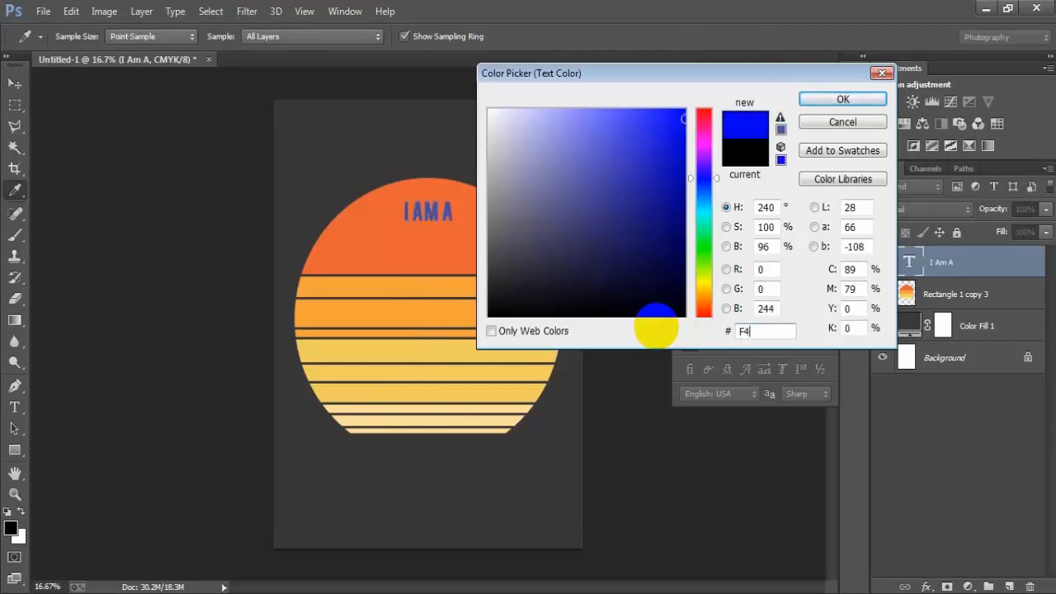
text(A)
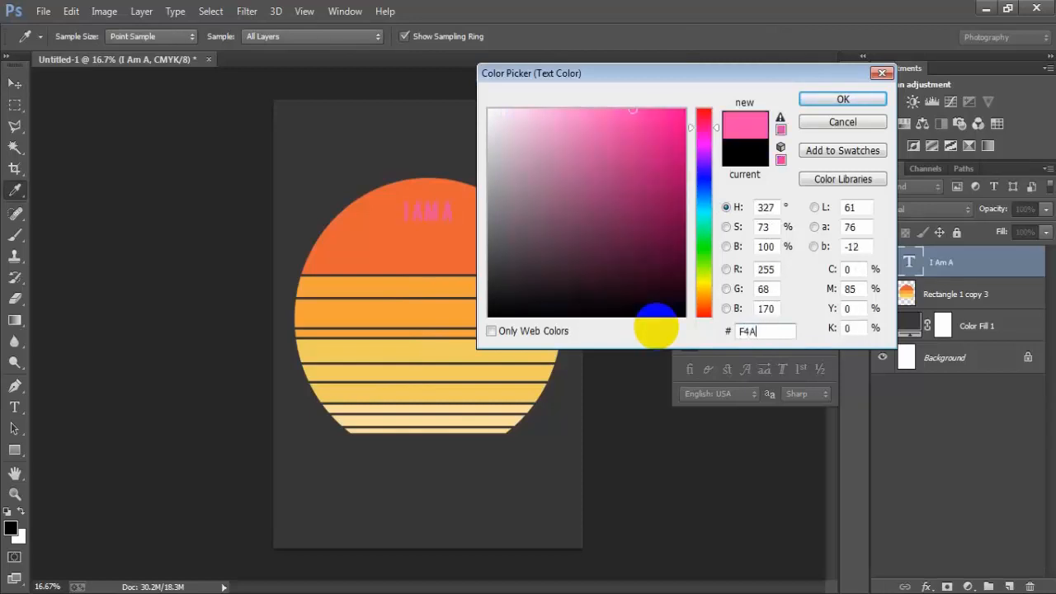
text(43C)
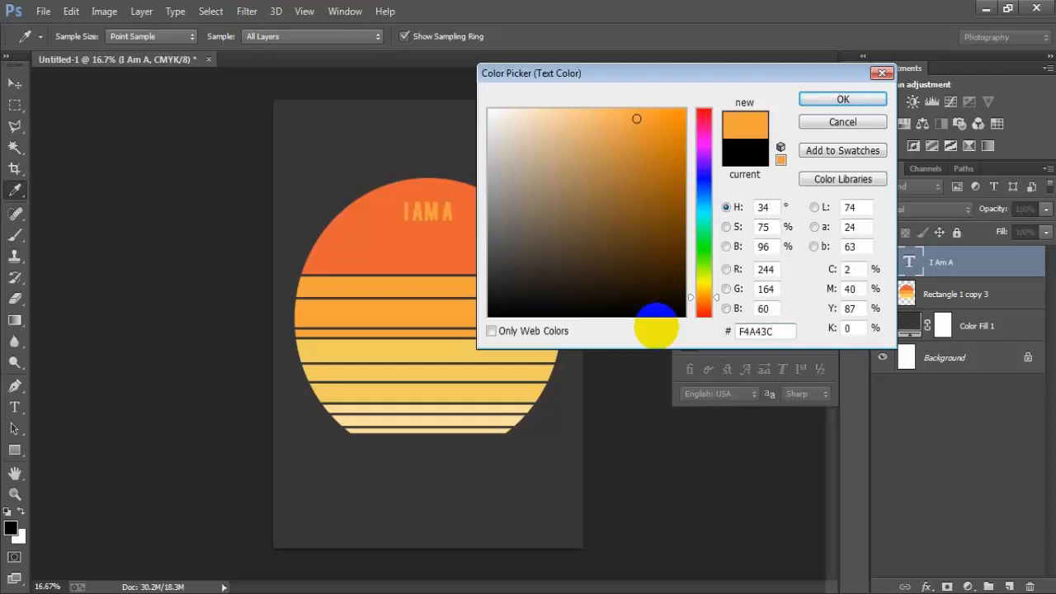
drag(778, 327, 691, 330)
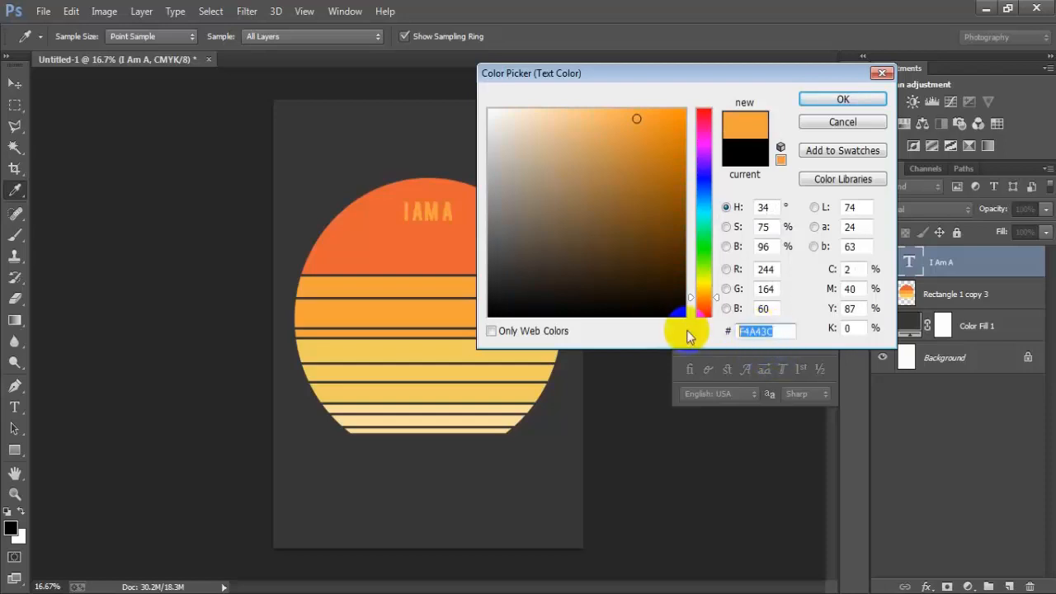
text(FFD)
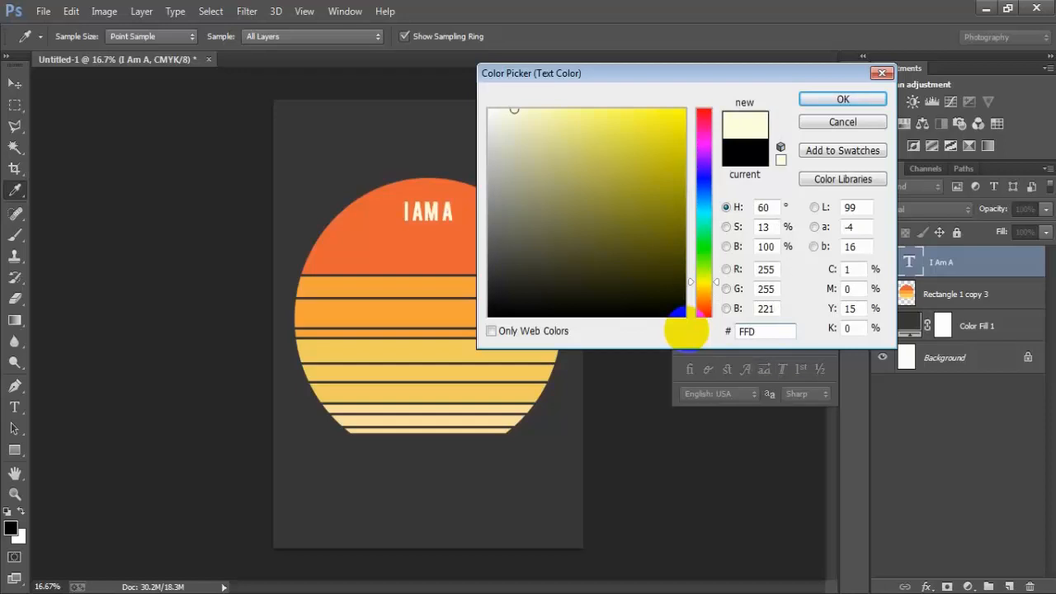
text(F9A)
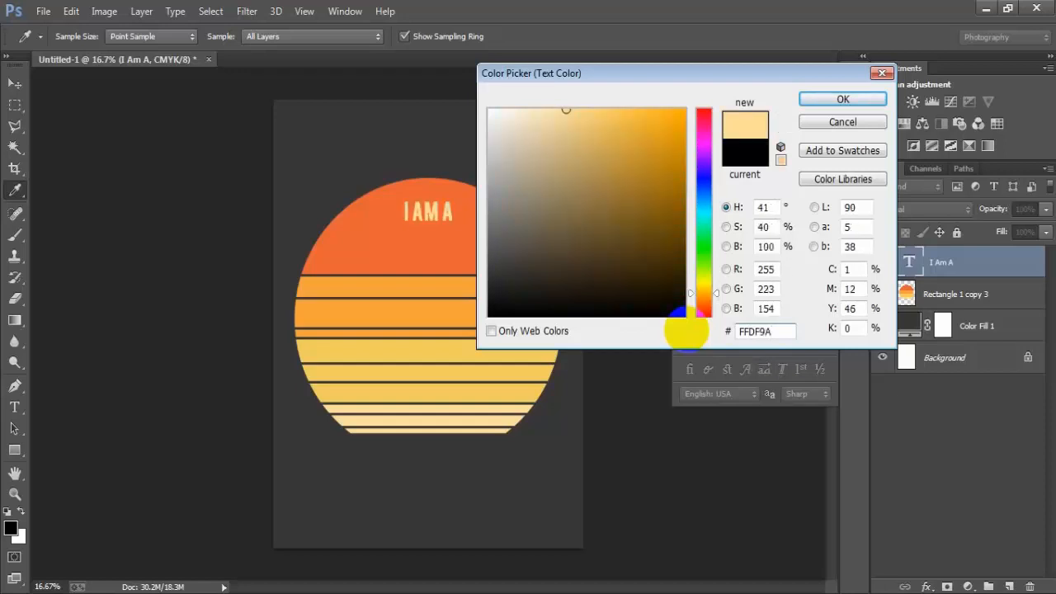
key(Return)
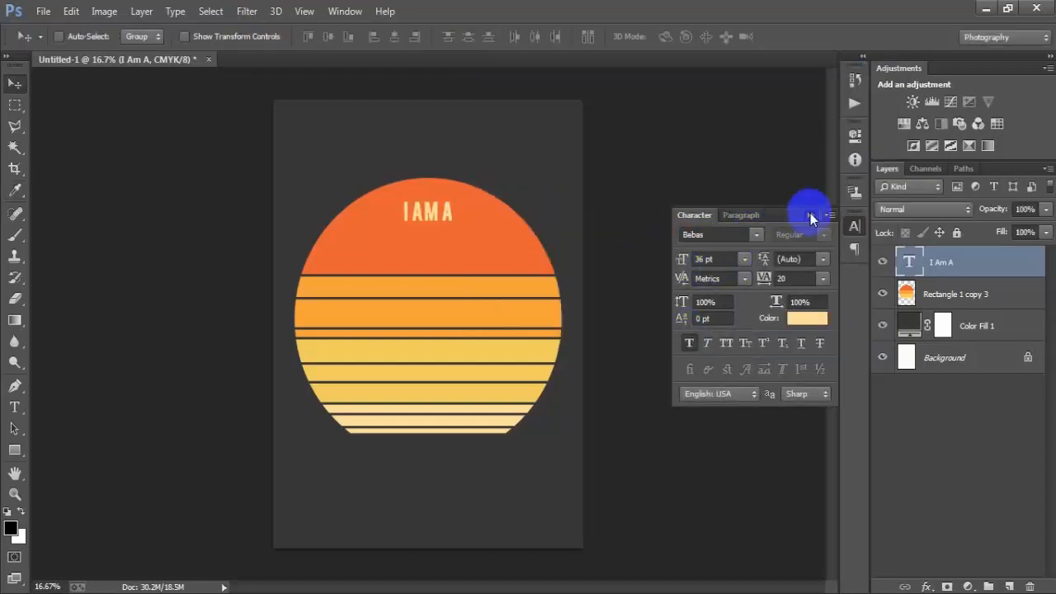
click(810, 216)
- Scale the text up to about 120.6% with Free Transform
key(ctrl+t)
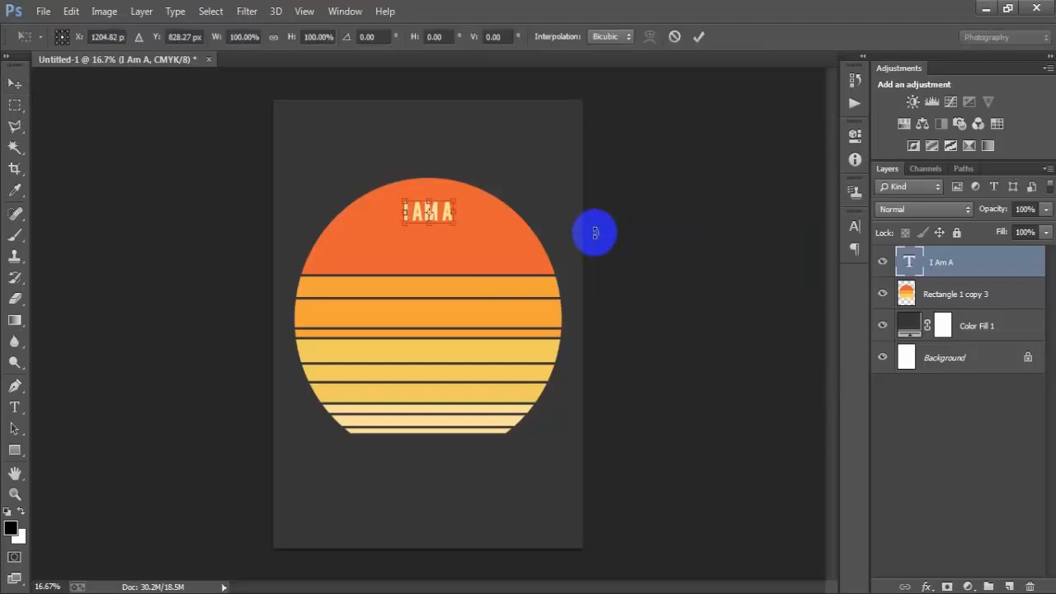
drag(457, 225, 462, 227)
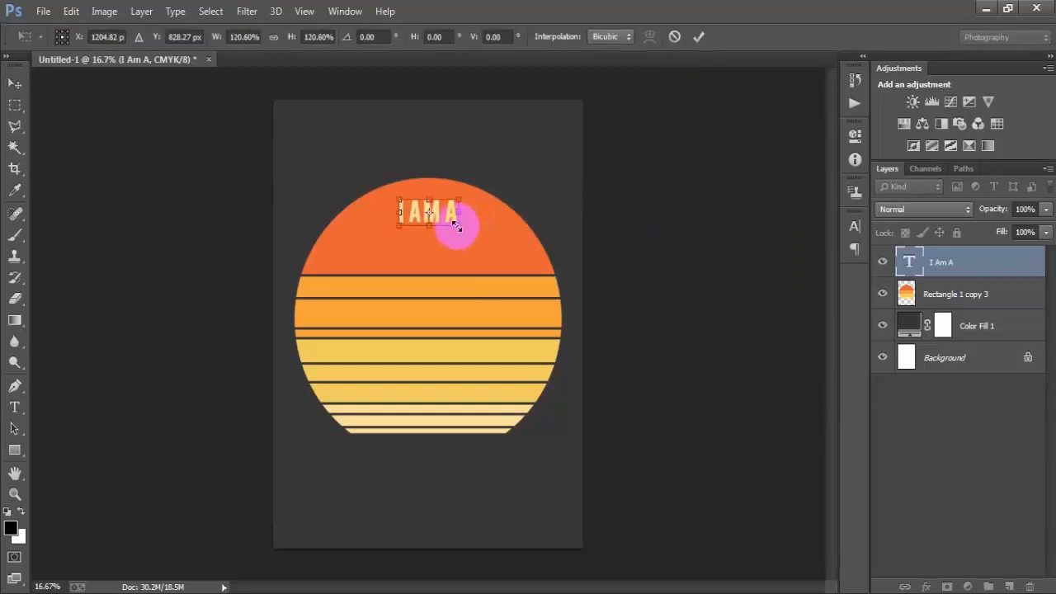
click(699, 36)
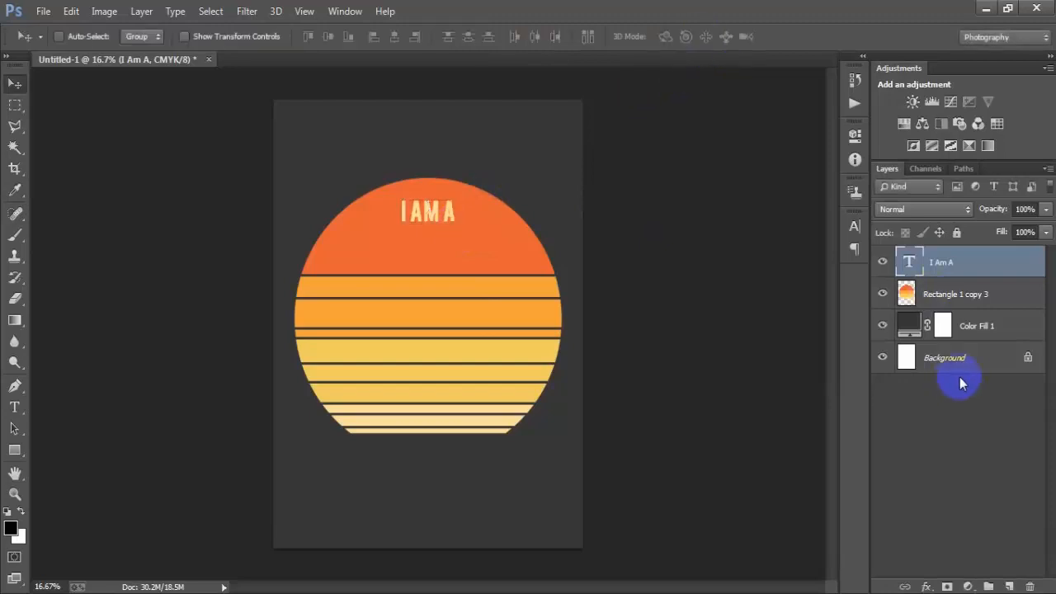
- Align the text horizontally centred with the background layer, then reselect the text layer
ctrl+click(928, 367)
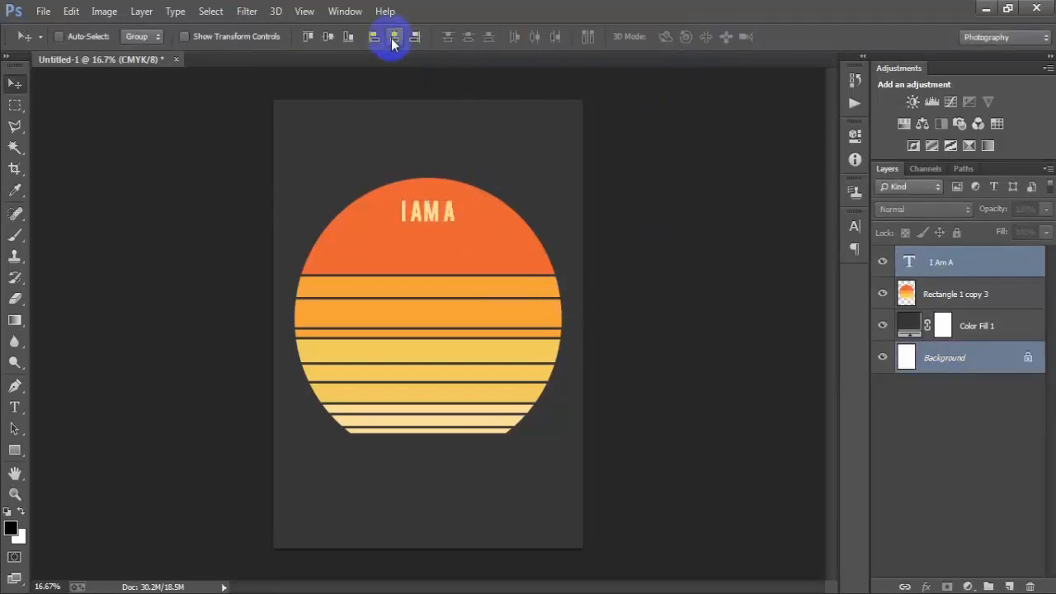
click(939, 262)
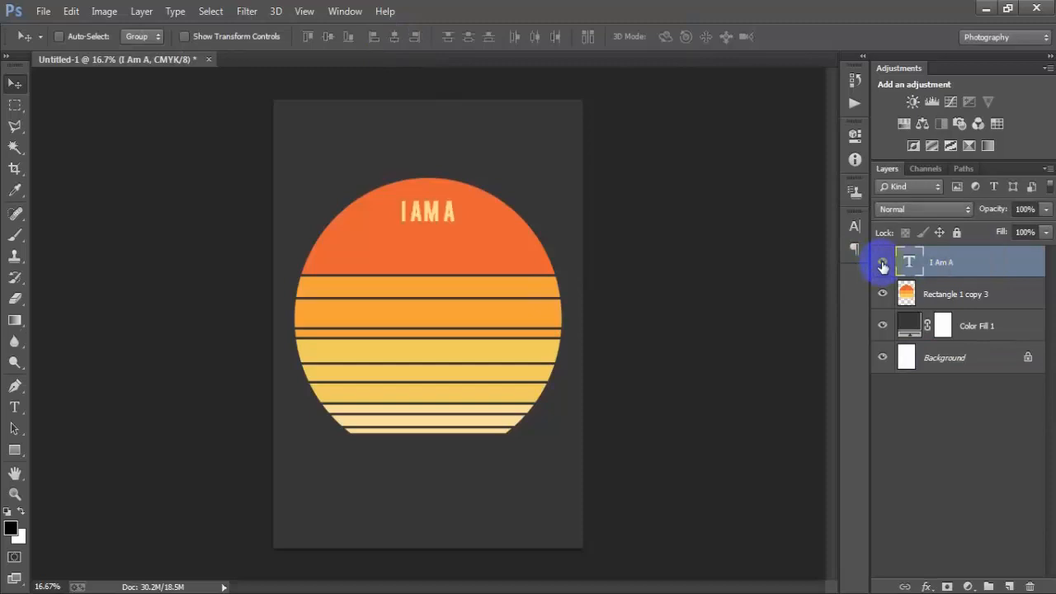
- Load the 'I AM A' text as a selection and expand it by 6 pixels
ctrl+click(908, 263)
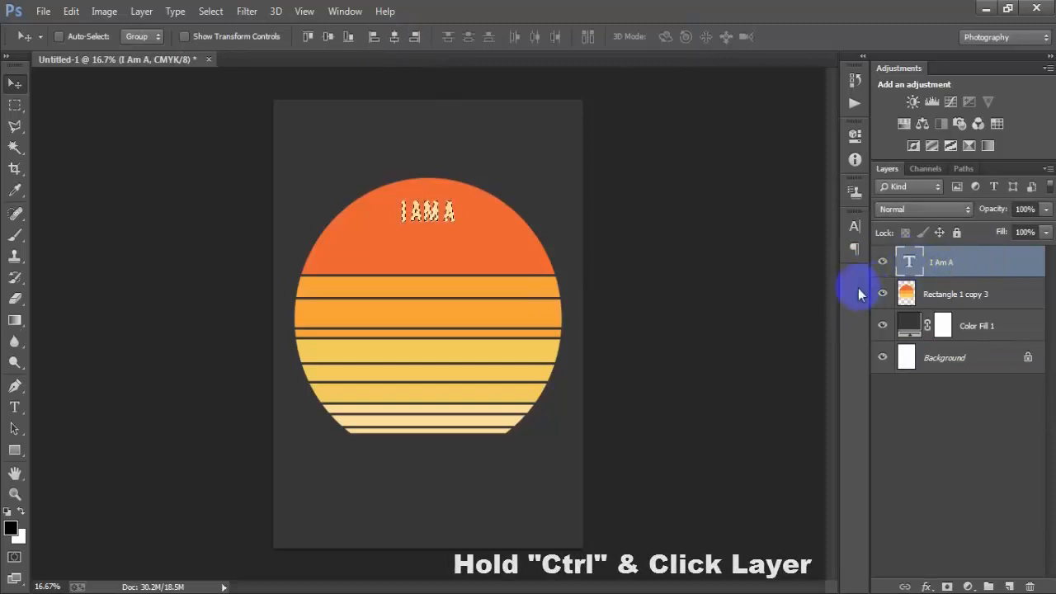
click(211, 11)
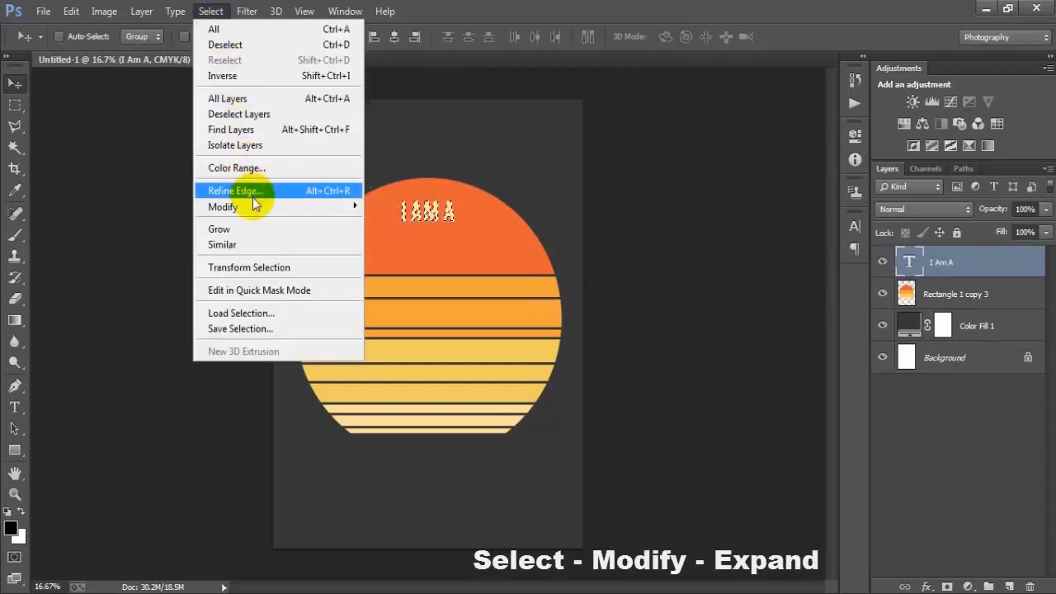
mouse_move(251, 207)
click(388, 238)
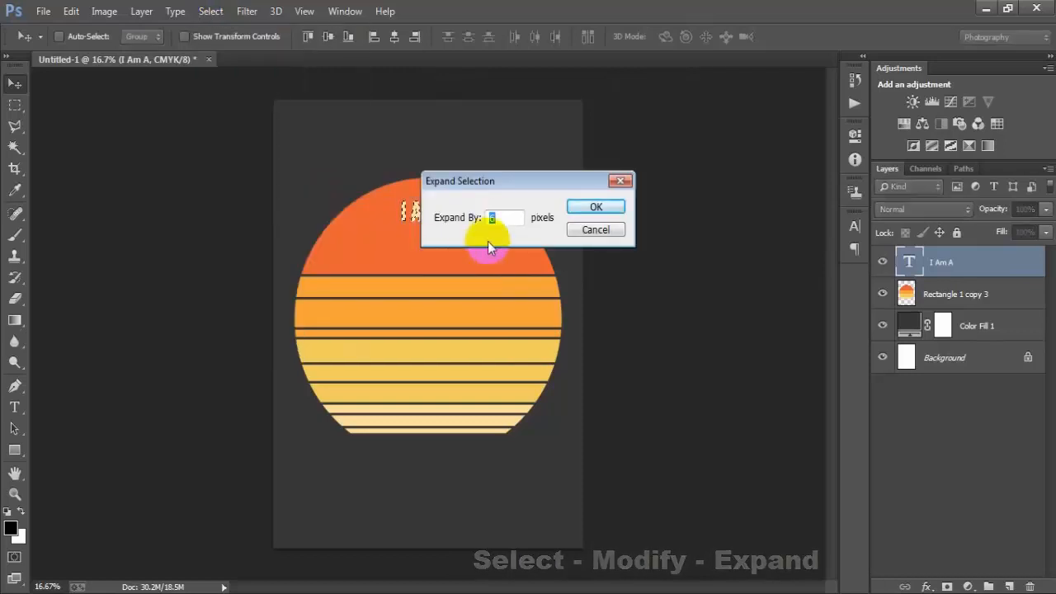
drag(499, 219, 476, 221)
text(6)
click(596, 206)
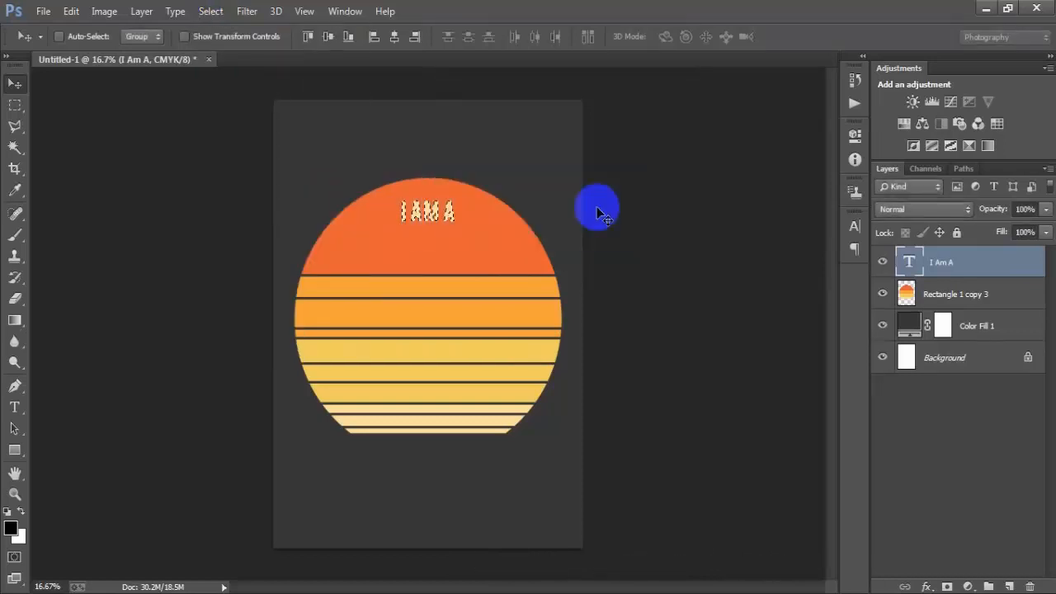
- Delete the expanded text area from the striped circle layer and deselect
click(905, 294)
click(882, 294)
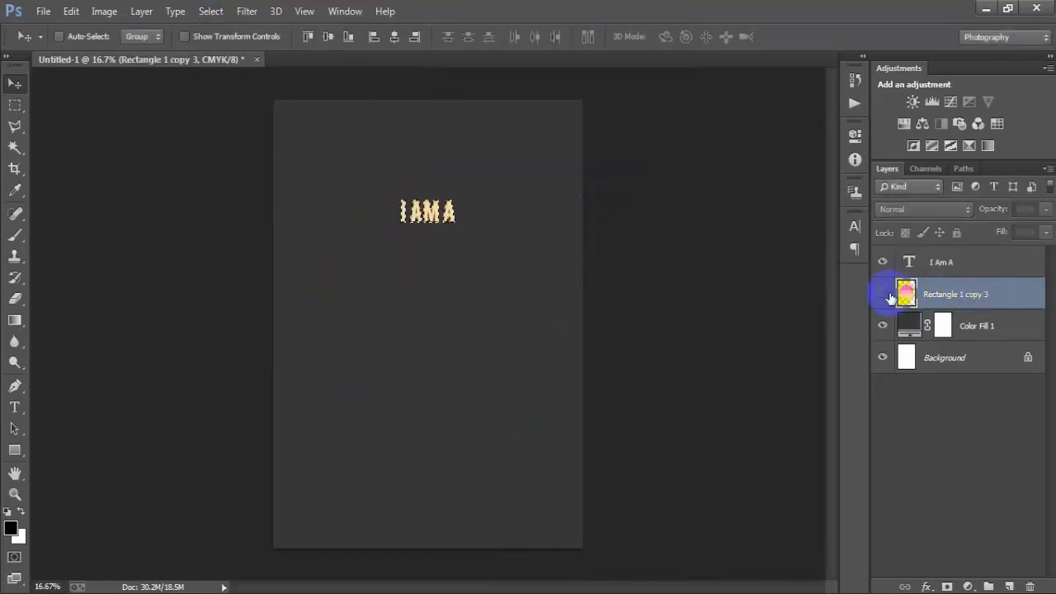
click(882, 294)
key(Delete)
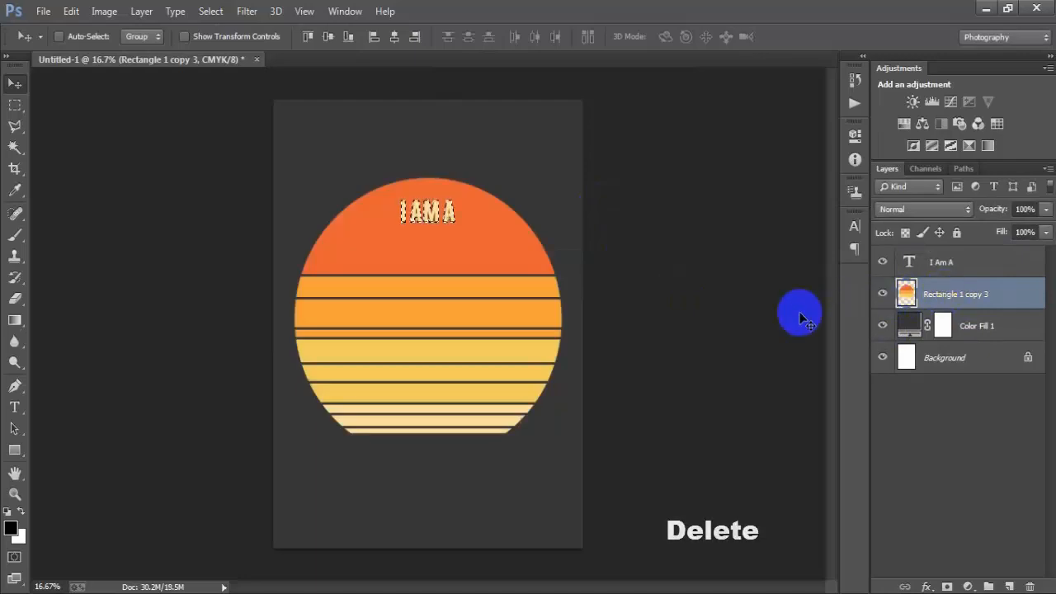
key(ctrl+d)
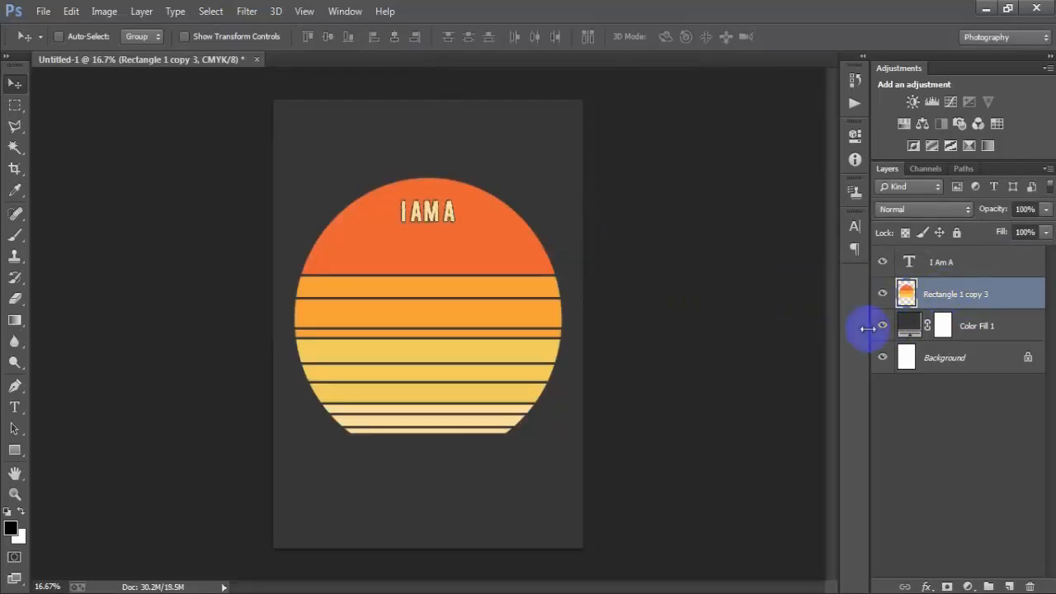
- Add a new text line WINDSURFING by pasting and move it just below 'I AM A'
click(994, 264)
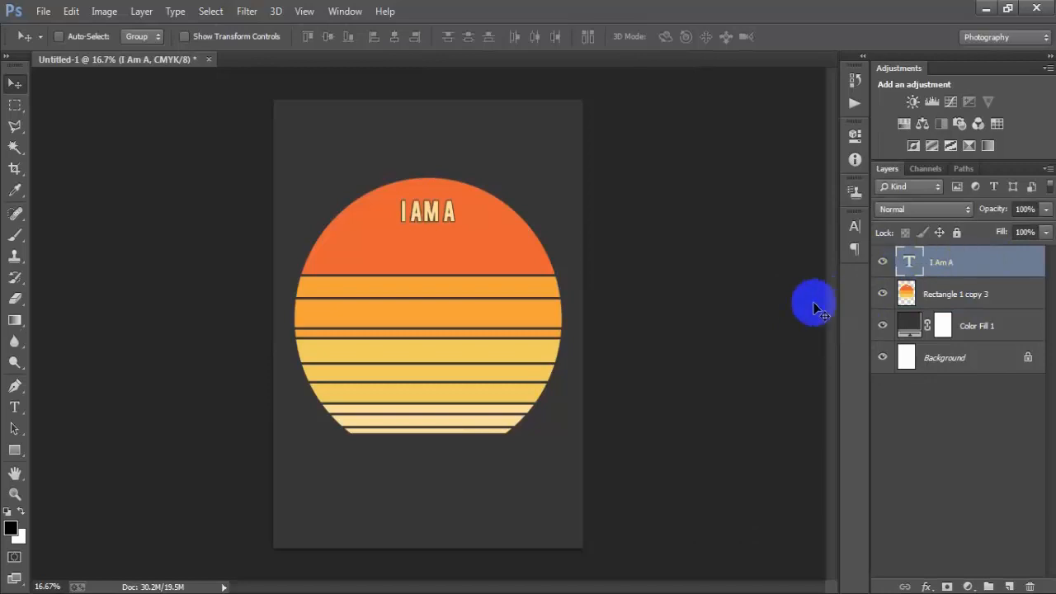
click(1012, 585)
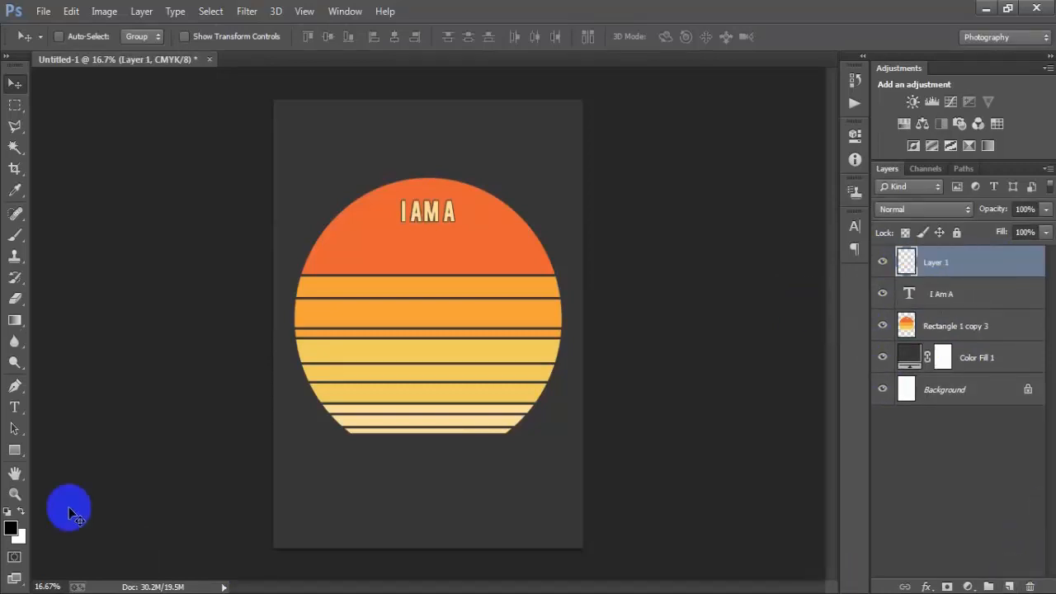
click(15, 407)
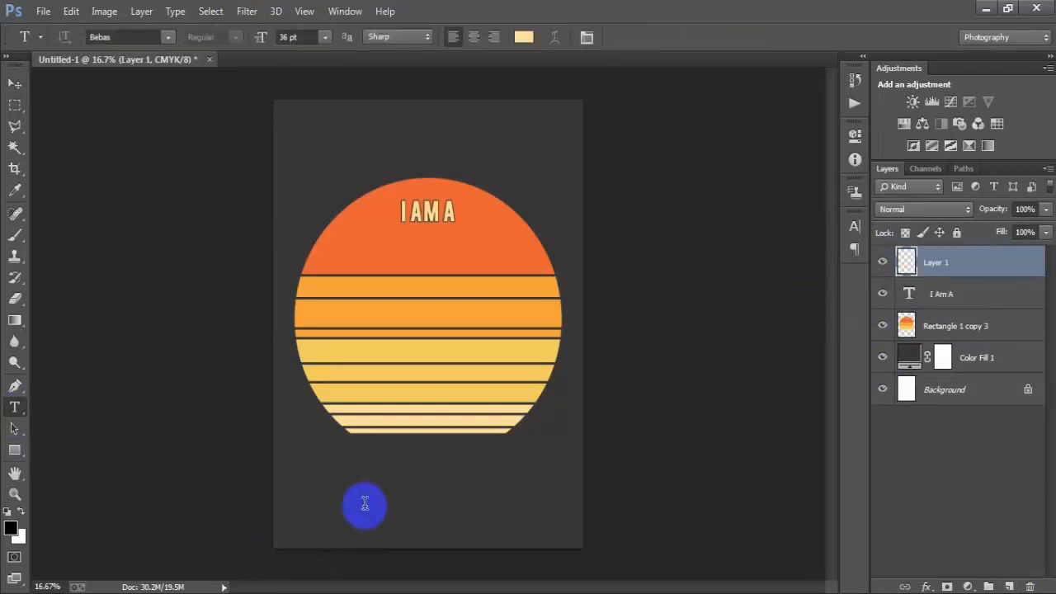
click(365, 503)
text(WINDSURFING)
click(12, 83)
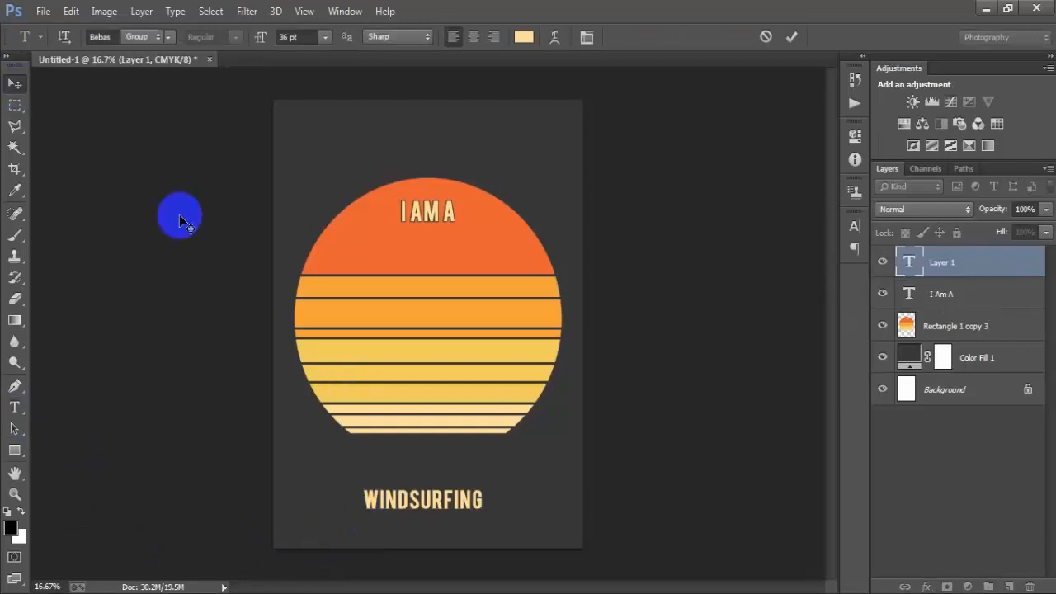
drag(425, 500, 450, 254)
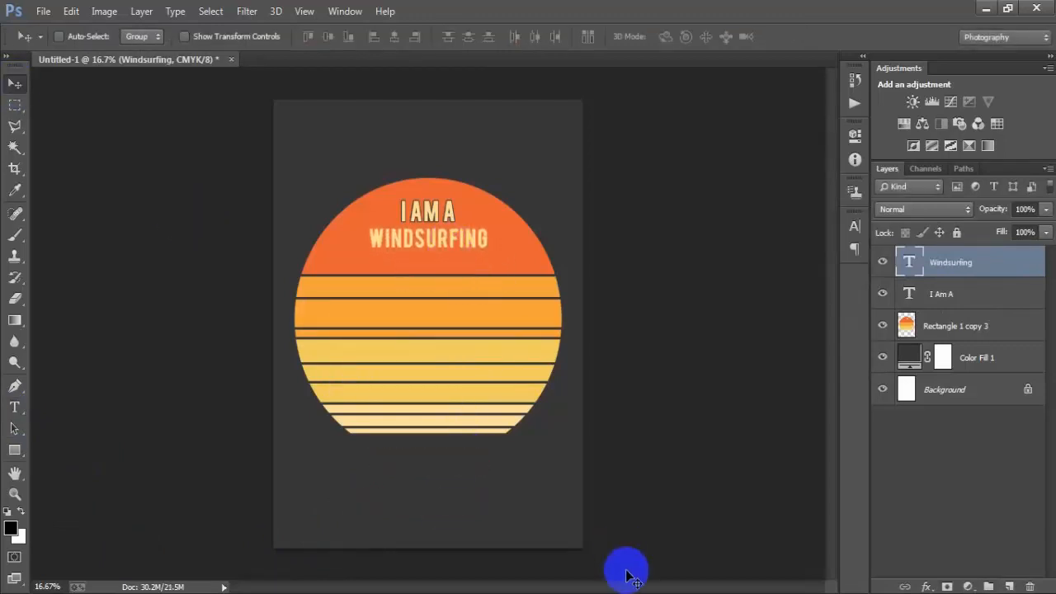
- Scale the WINDSURFING text up to about 116% with Free Transform
key(ctrl+t)
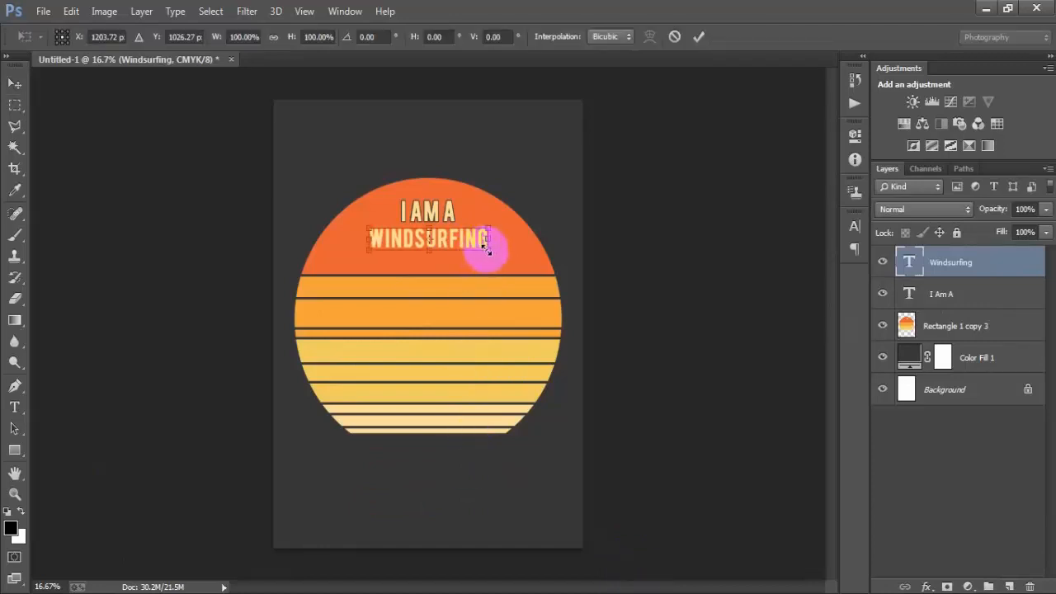
drag(487, 249, 498, 250)
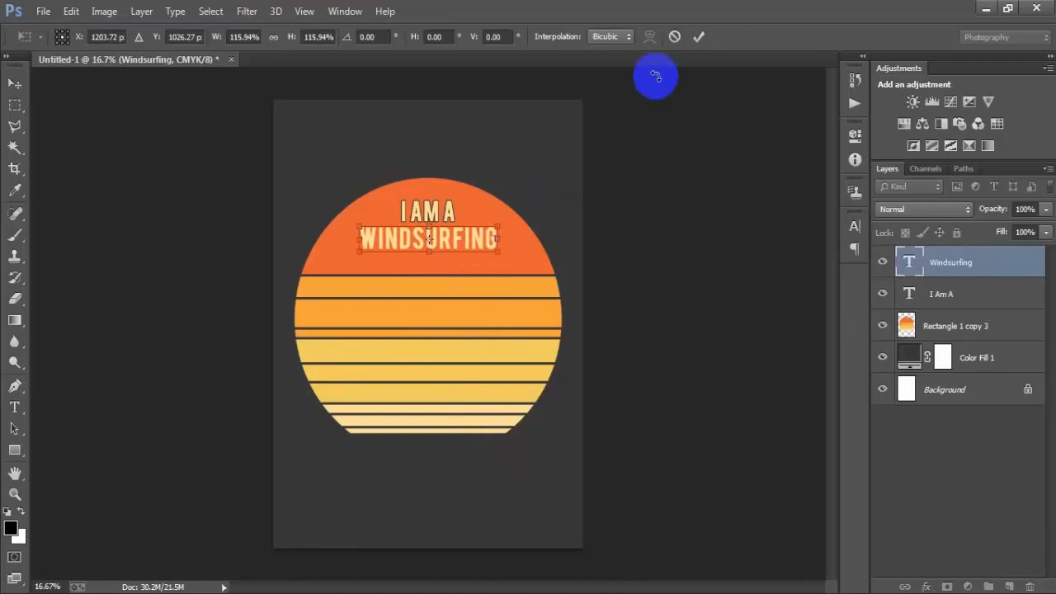
click(698, 37)
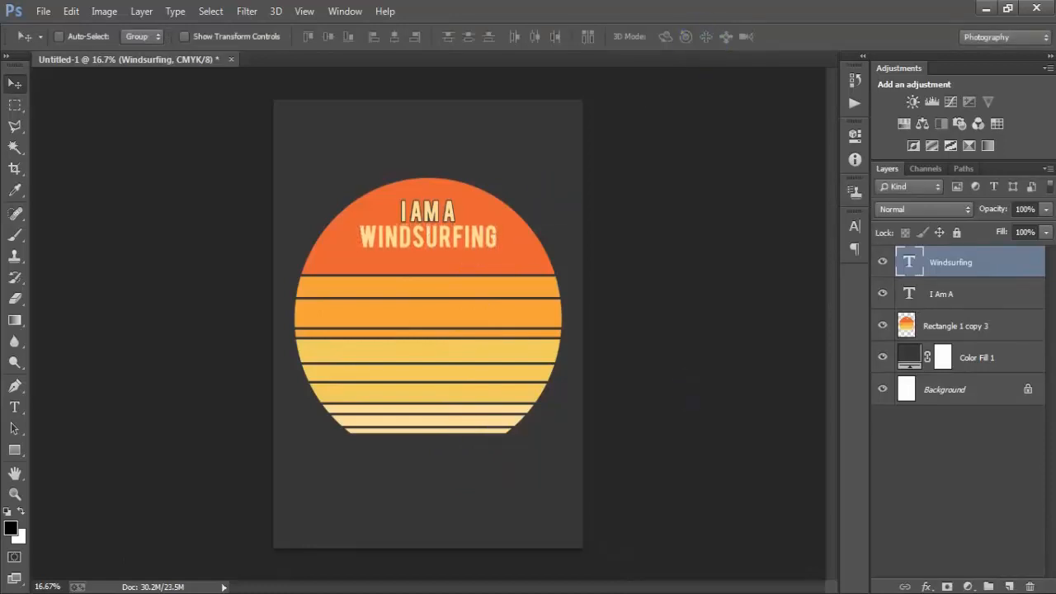
- Centre the WINDSURFING text horizontally with the background layer, then reselect the text layer
ctrl+click(978, 392)
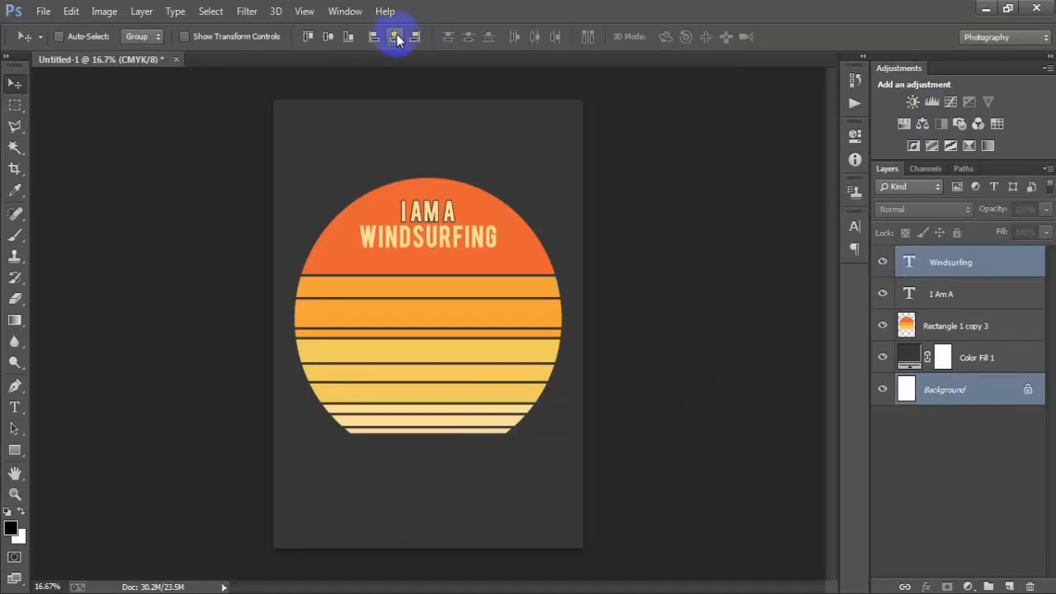
click(974, 263)
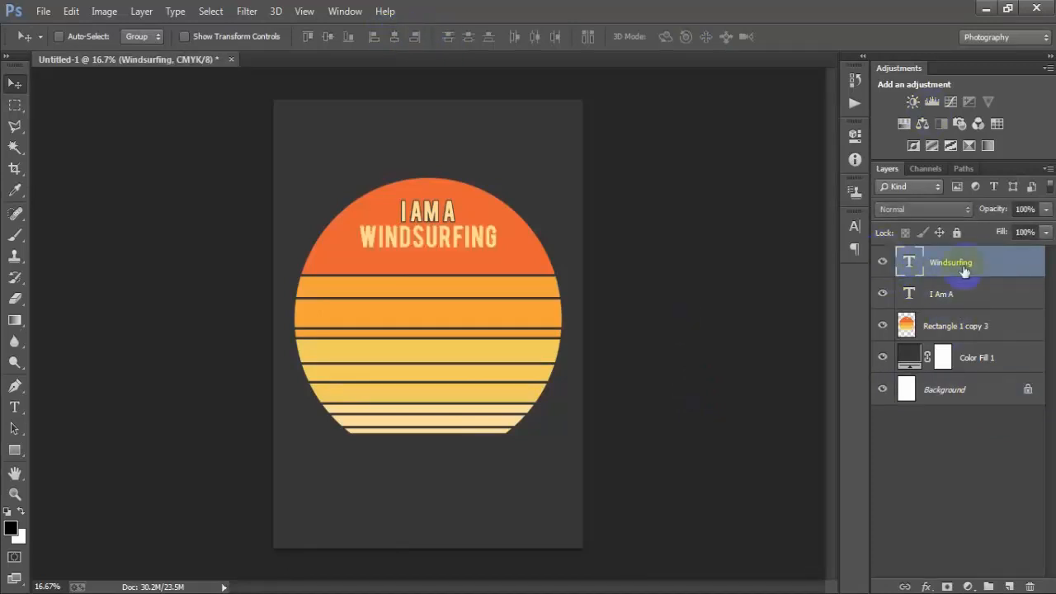
- Load the WINDSURFING text as a selection and expand it
ctrl+click(910, 266)
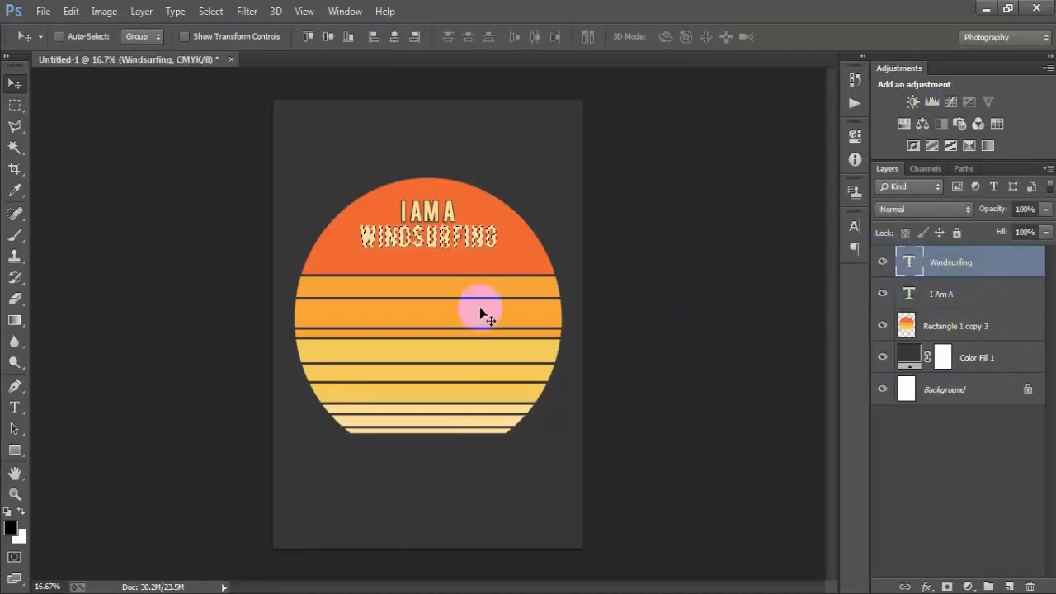
click(211, 11)
click(261, 213)
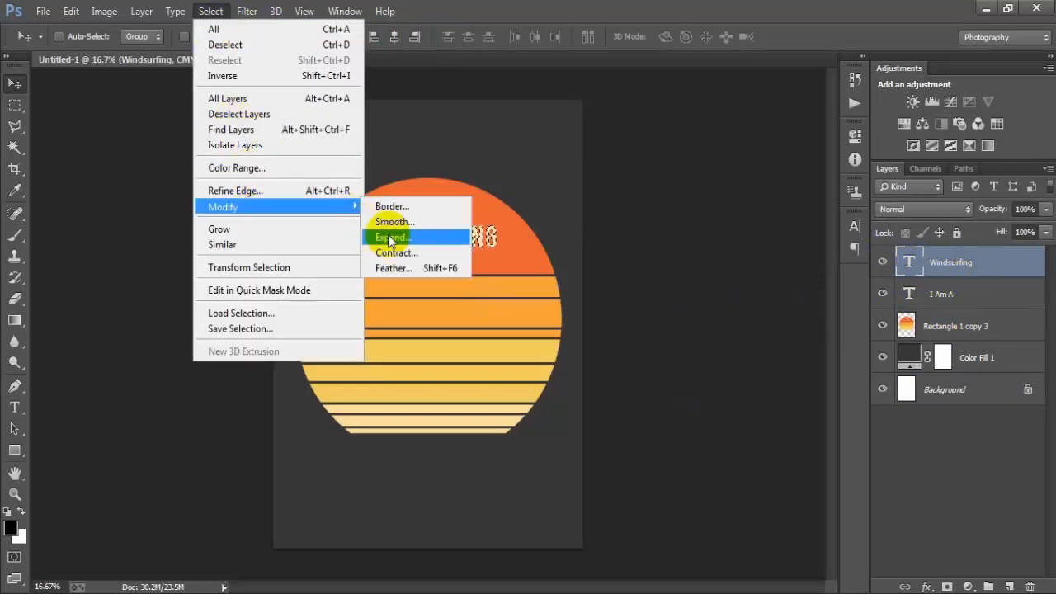
click(385, 233)
click(596, 203)
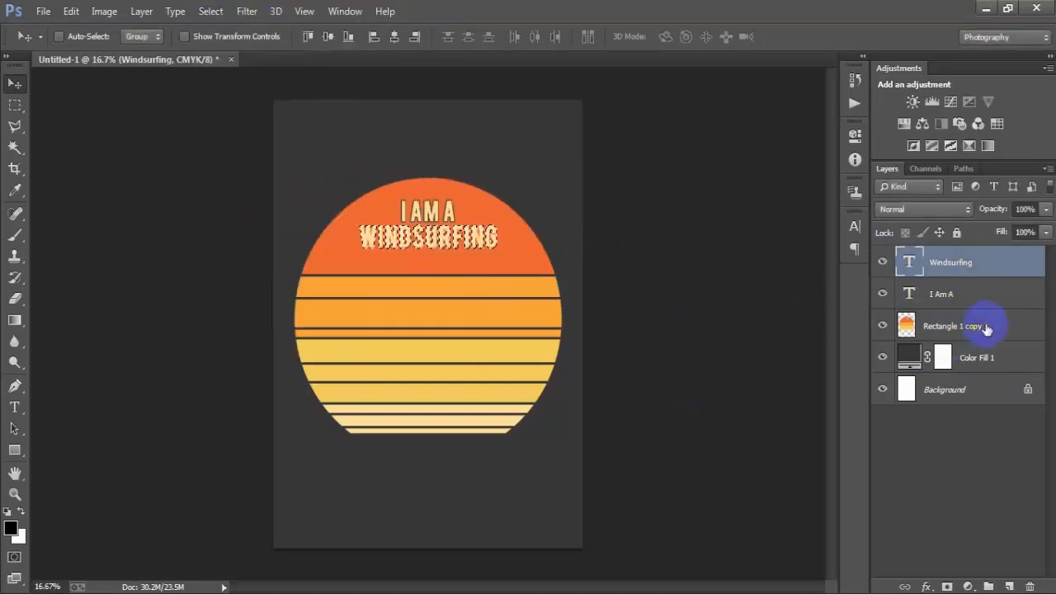
- Delete the expanded WINDSURFING area from the circle layer, deselect, and reselect the text layer
click(941, 327)
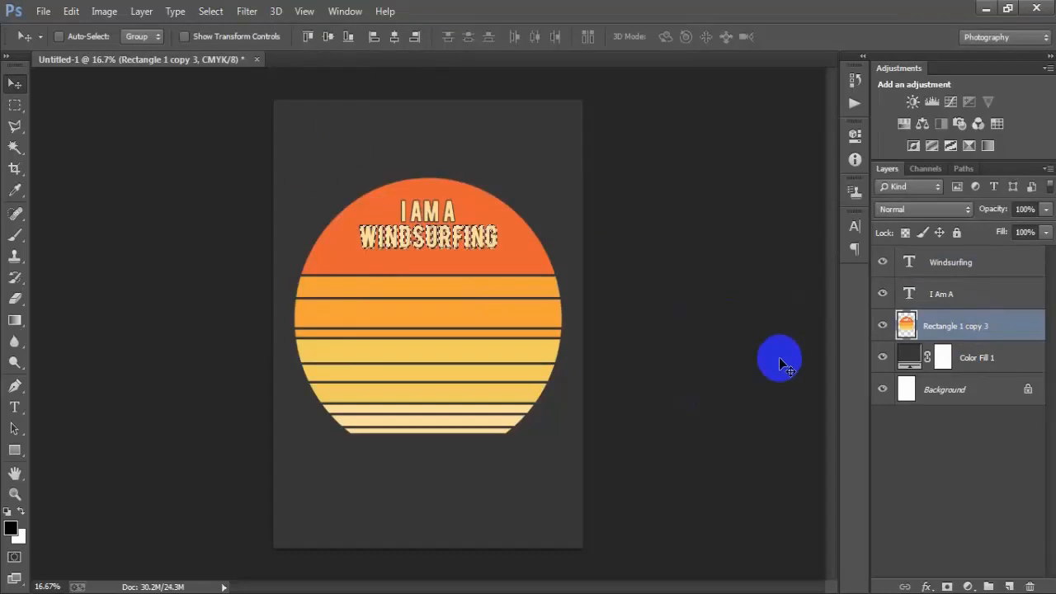
key(Delete)
key(ctrl+d)
click(956, 269)
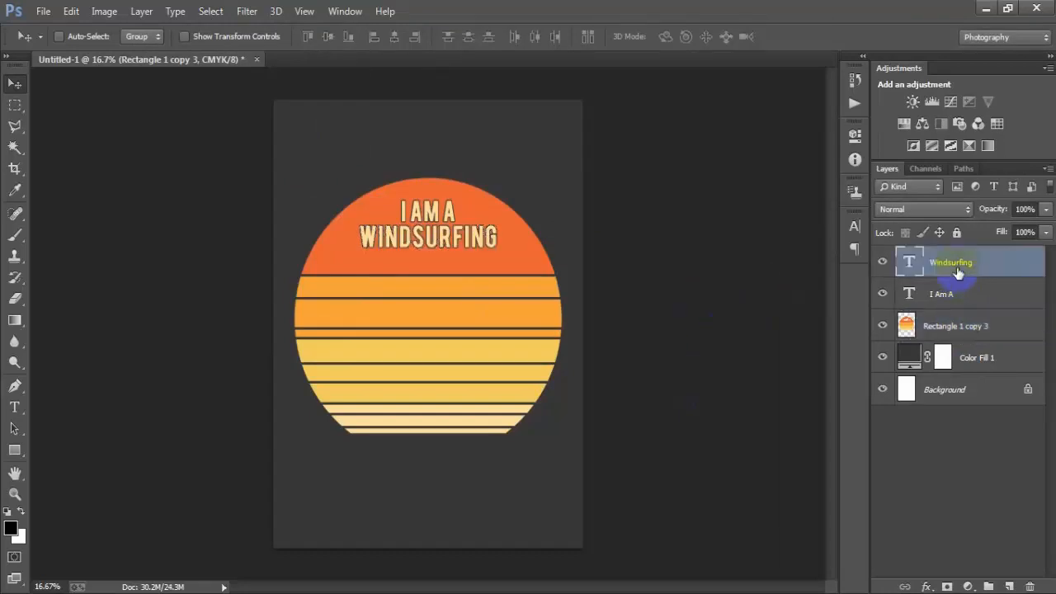
- Open the Downloader EPS windsurfer silhouette file and rasterize it
click(43, 11)
click(54, 39)
click(282, 134)
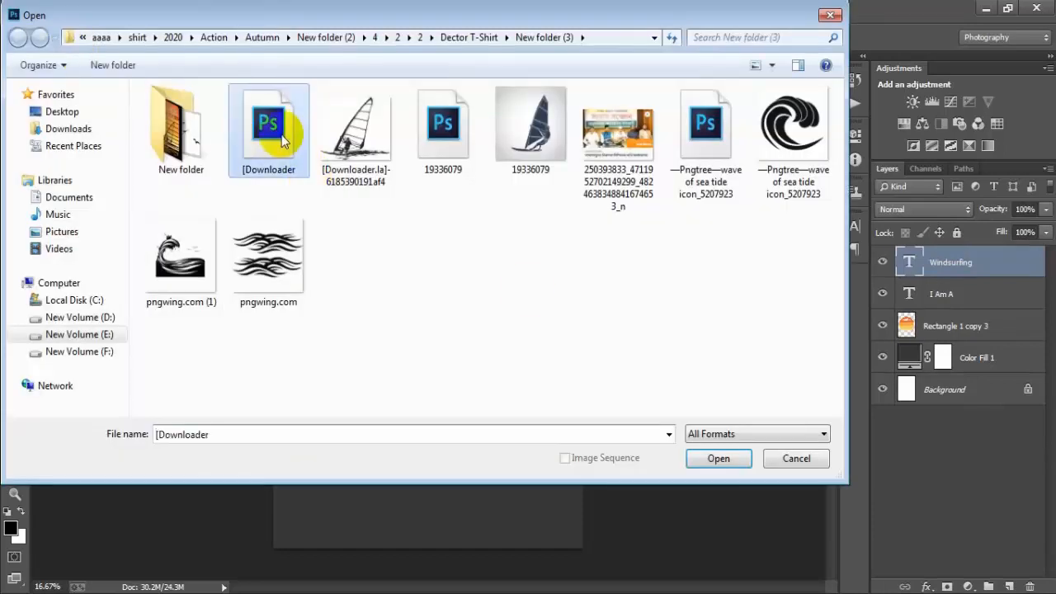
click(742, 458)
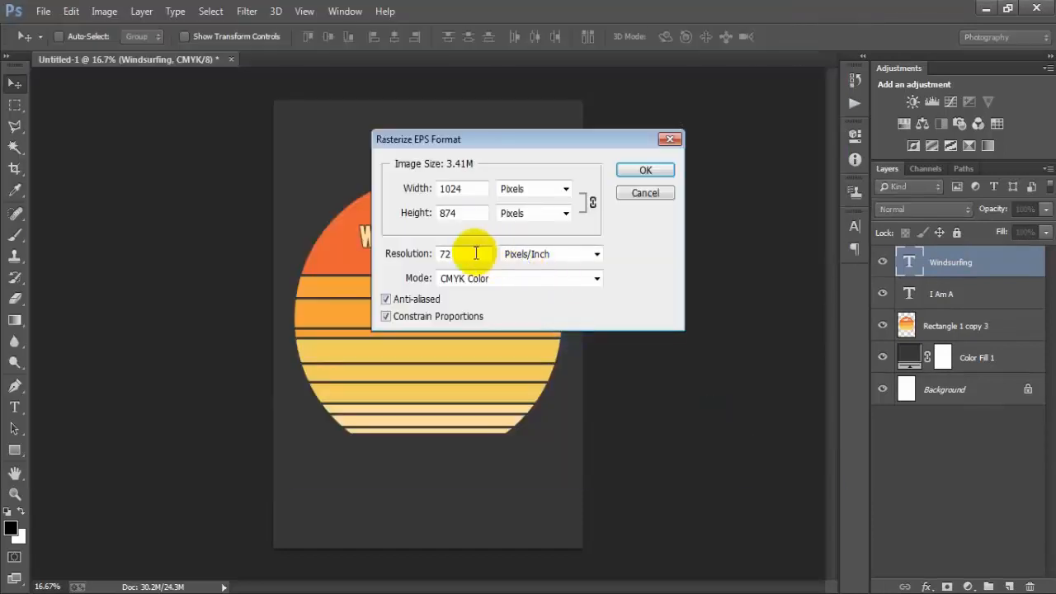
click(410, 256)
key(Return)
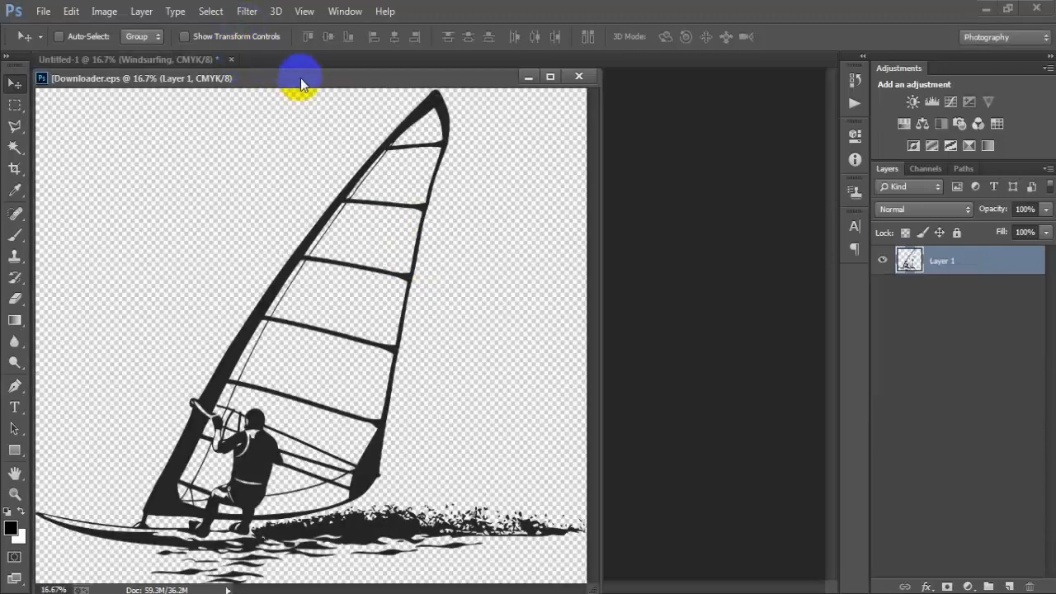
- Move the windsurfer silhouette into the poster document and close the source file
drag(300, 78, 371, 58)
drag(415, 289, 368, 330)
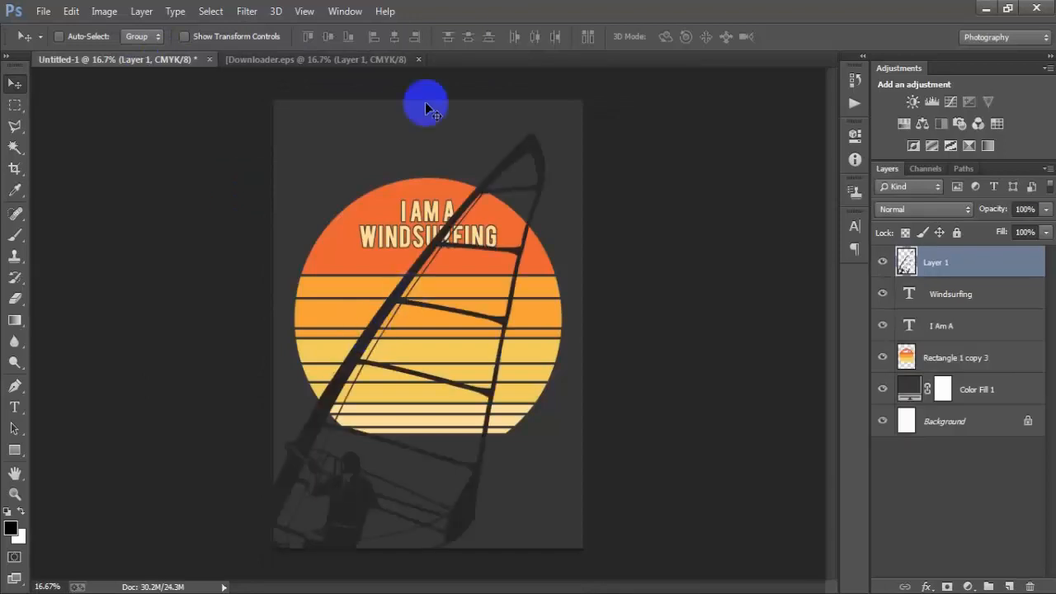
click(424, 59)
- Scale the windsurfer down to about 34% and place it in the circle's lower half
click(532, 240)
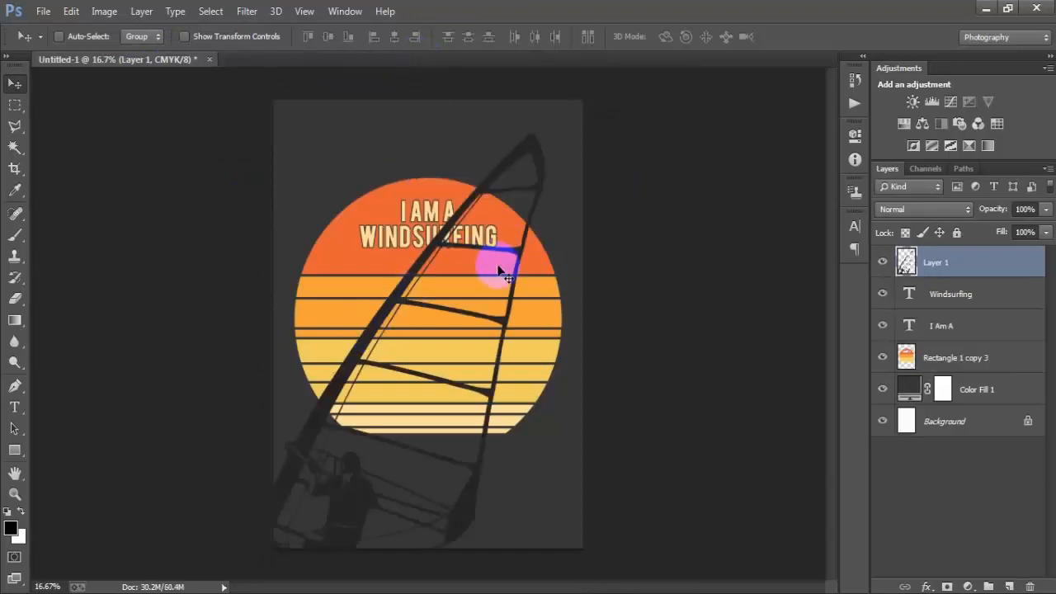
key(ctrl+t)
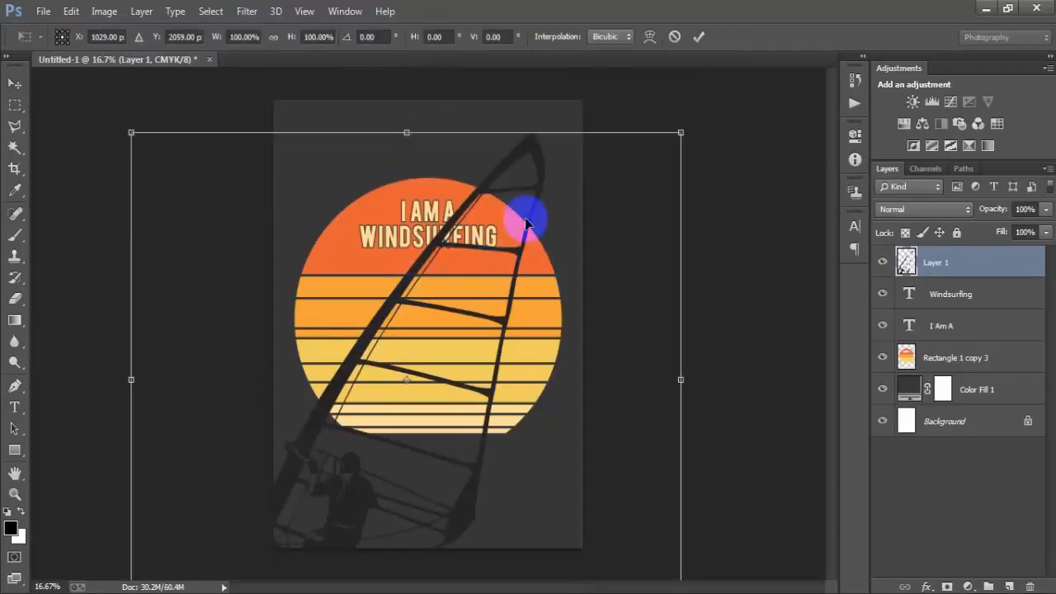
drag(682, 129, 513, 346)
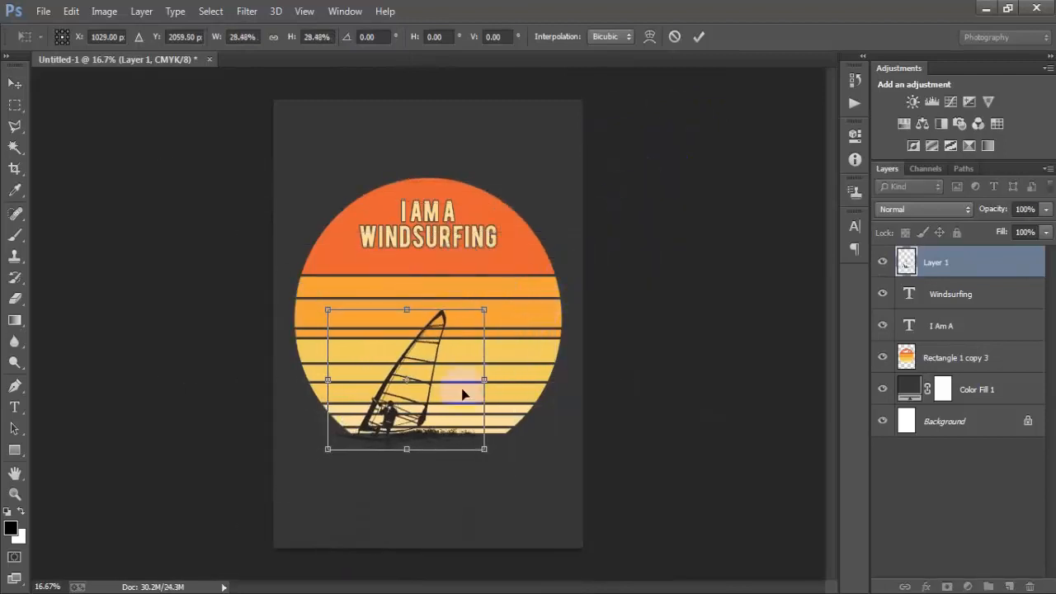
drag(461, 403, 488, 370)
drag(506, 419, 520, 432)
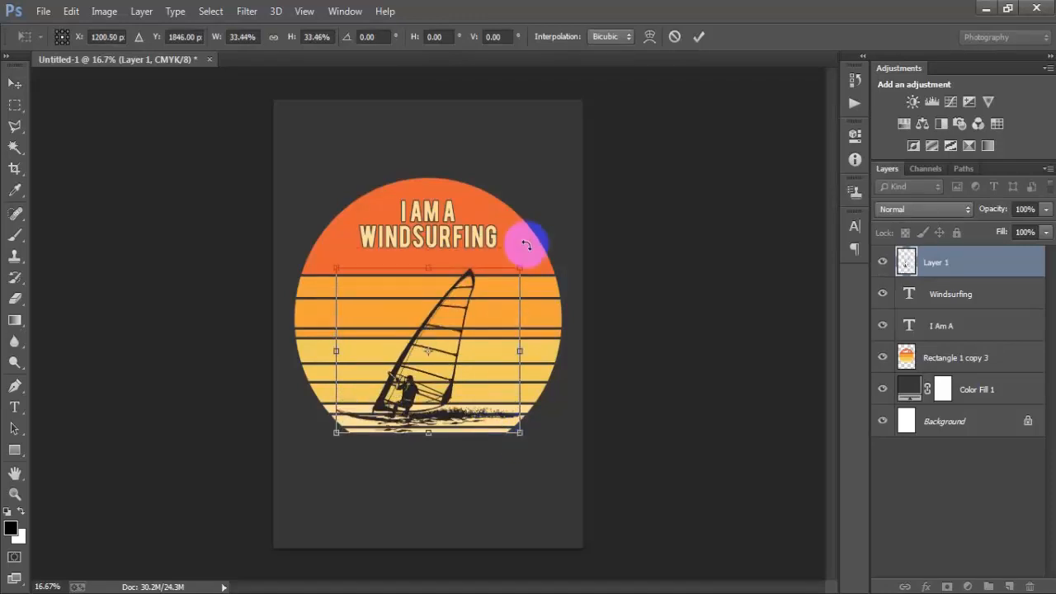
drag(521, 267, 527, 255)
click(699, 39)
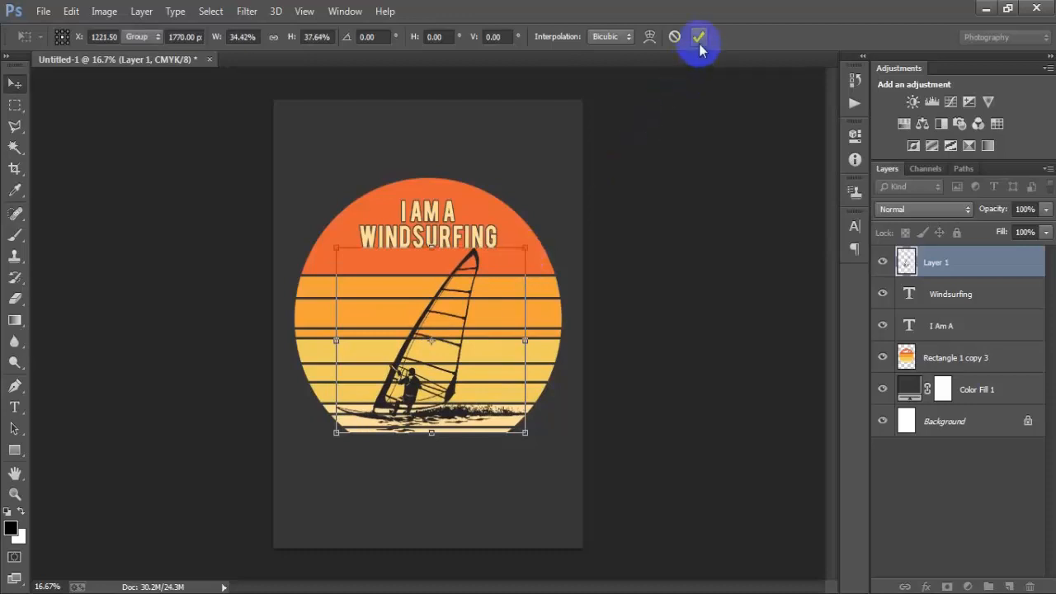
- Centre the windsurfer horizontally with the background layer, then reselect the windsurfer layer
ctrl+click(945, 424)
click(395, 38)
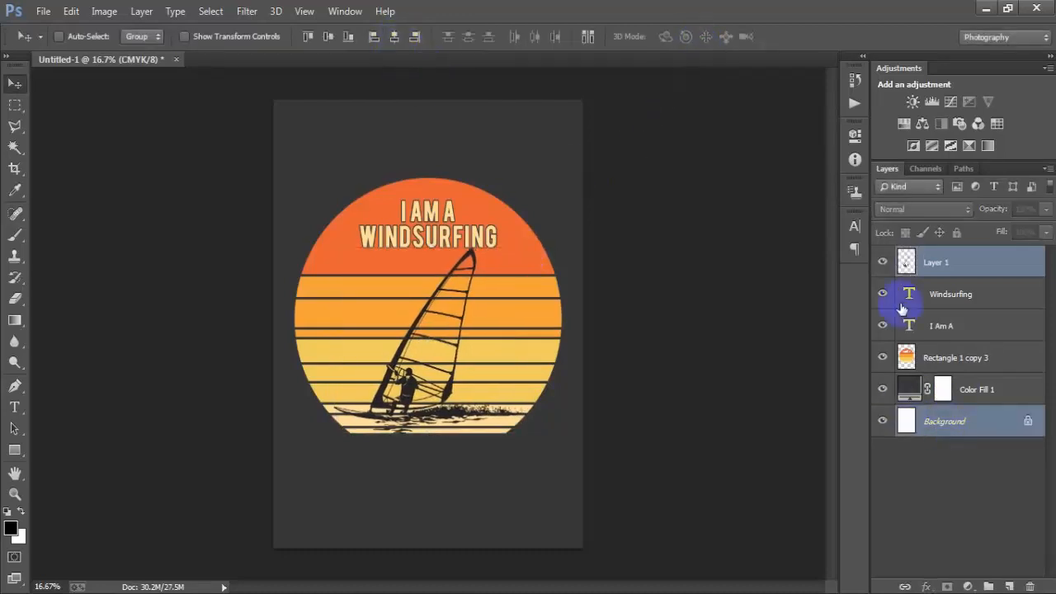
click(958, 277)
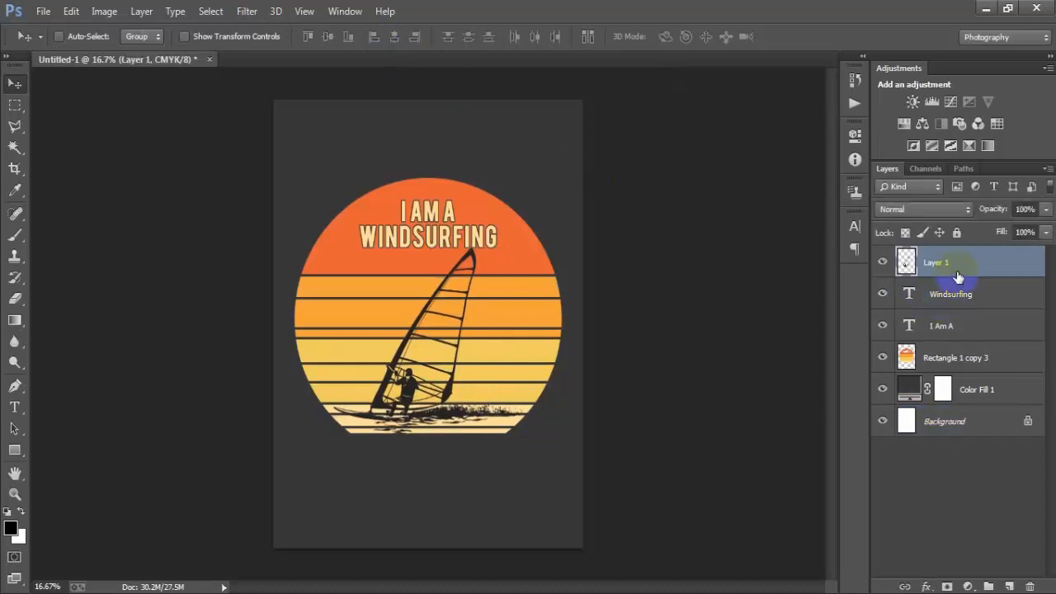
- Slightly adjust the windsurfer's size with Free Transform and commit
key(ctrl+t)
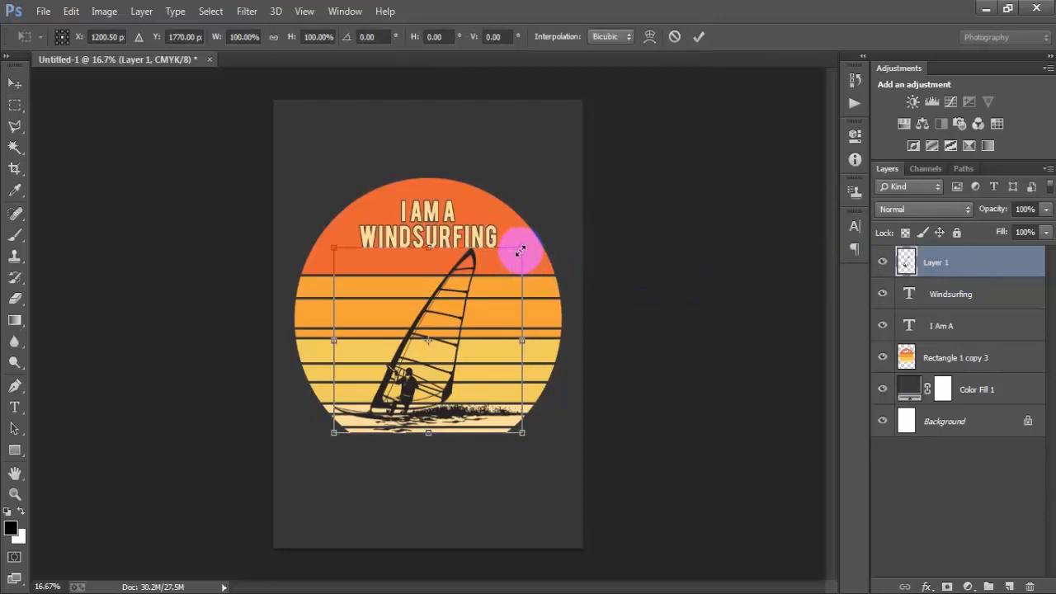
drag(521, 249, 520, 251)
click(699, 37)
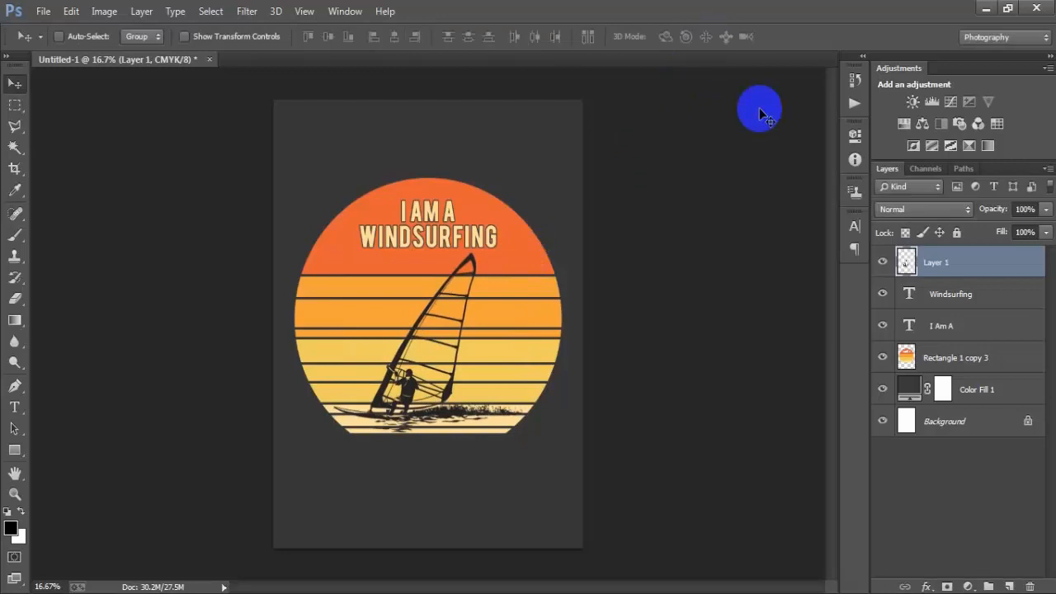
ctrl+click(945, 422)
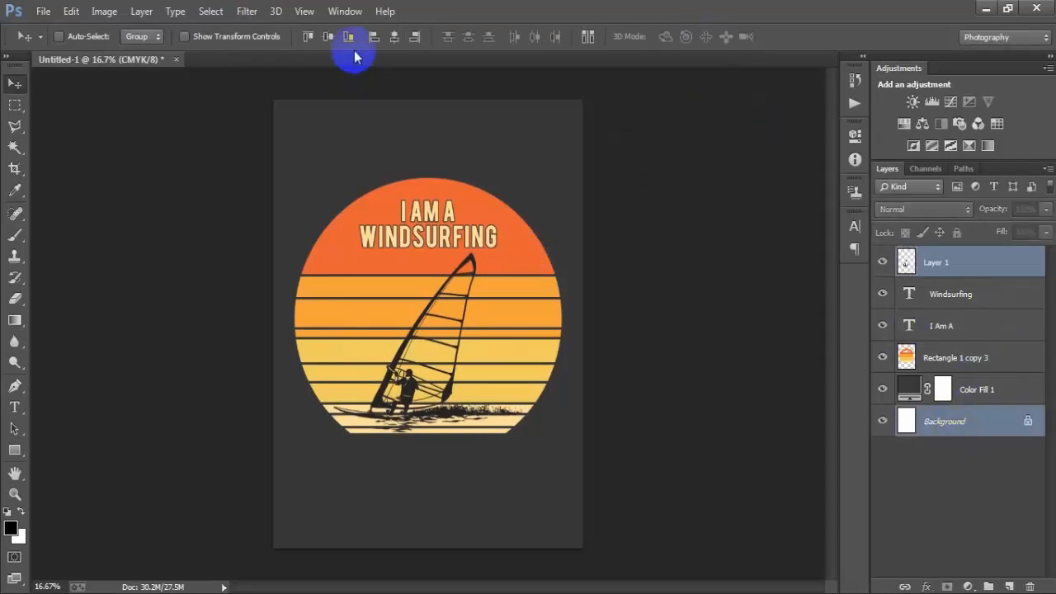
click(937, 265)
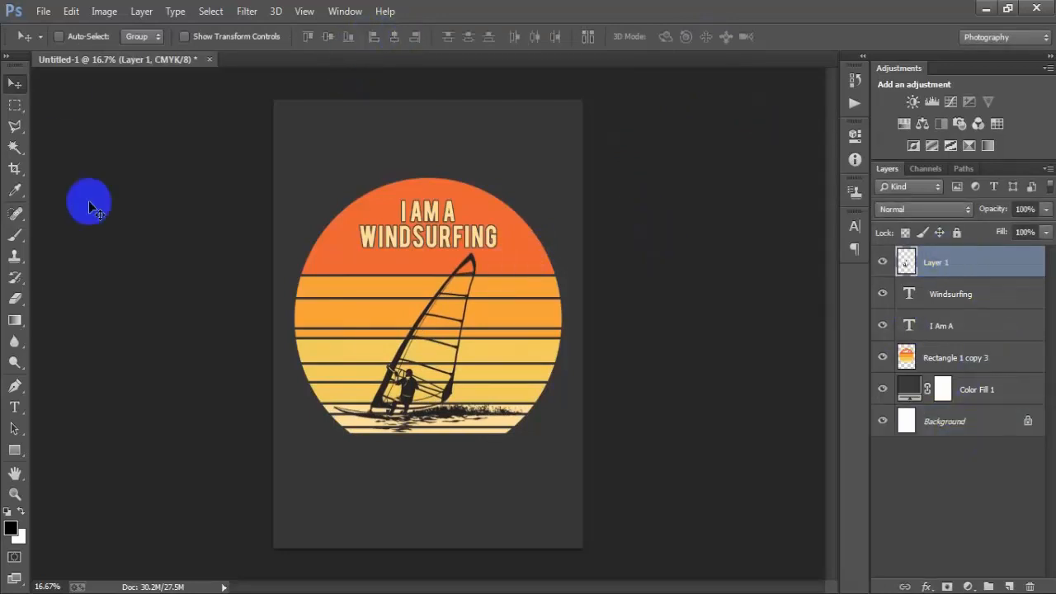
click(43, 12)
click(128, 261)
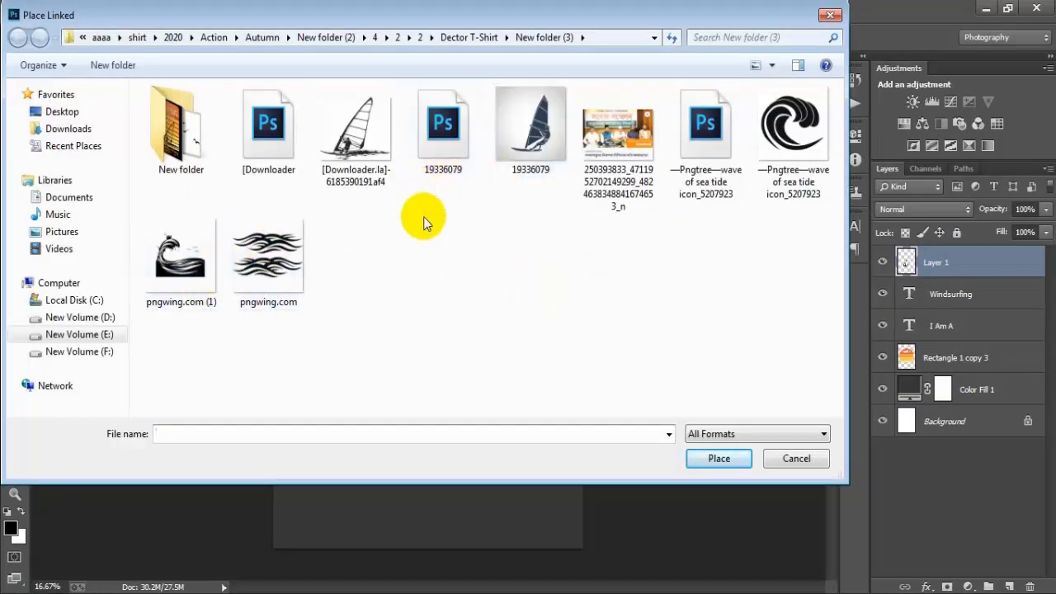
click(797, 459)
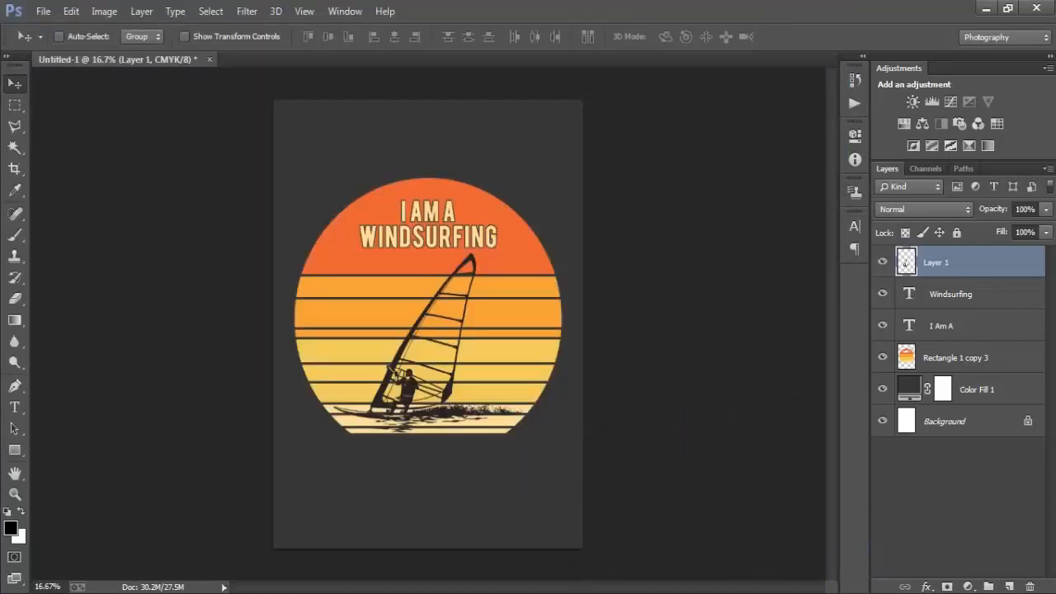
- Place the linked birds-flying image and scale it to about 39% across the circle's upper stripes
click(43, 11)
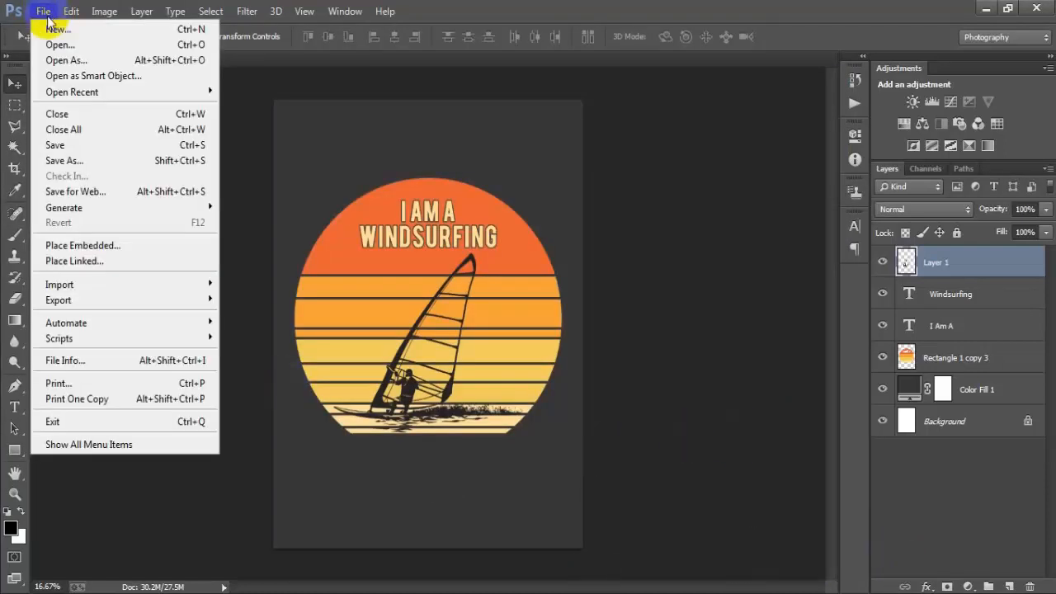
click(73, 260)
click(417, 333)
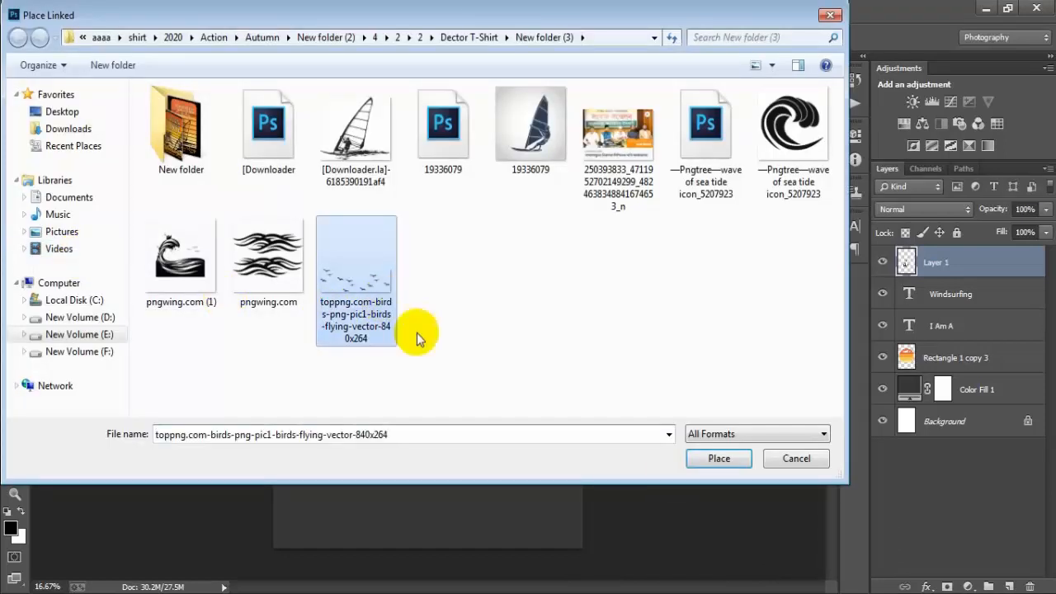
click(719, 459)
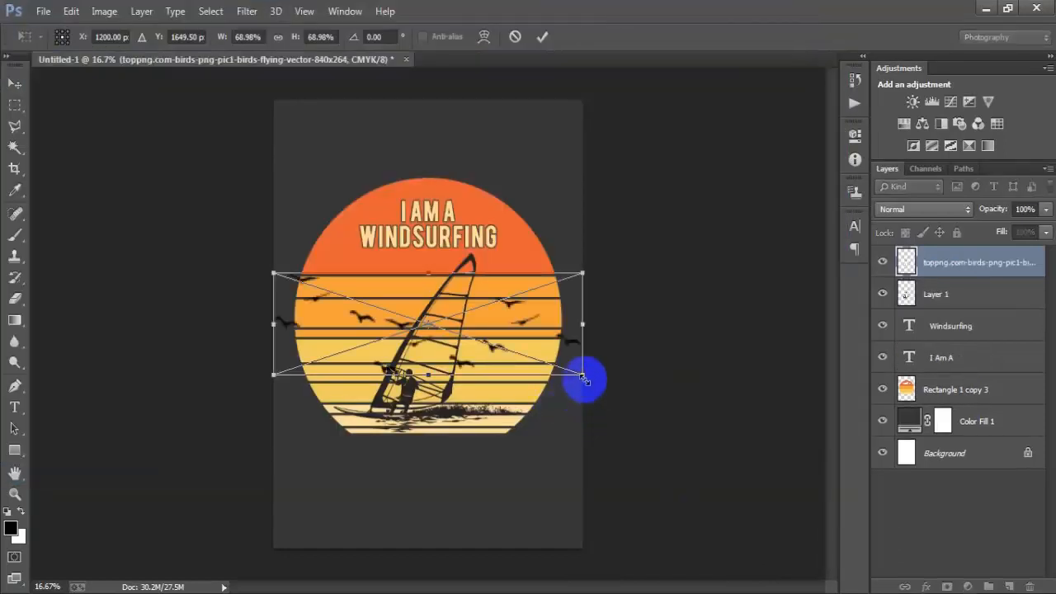
drag(581, 379, 492, 307)
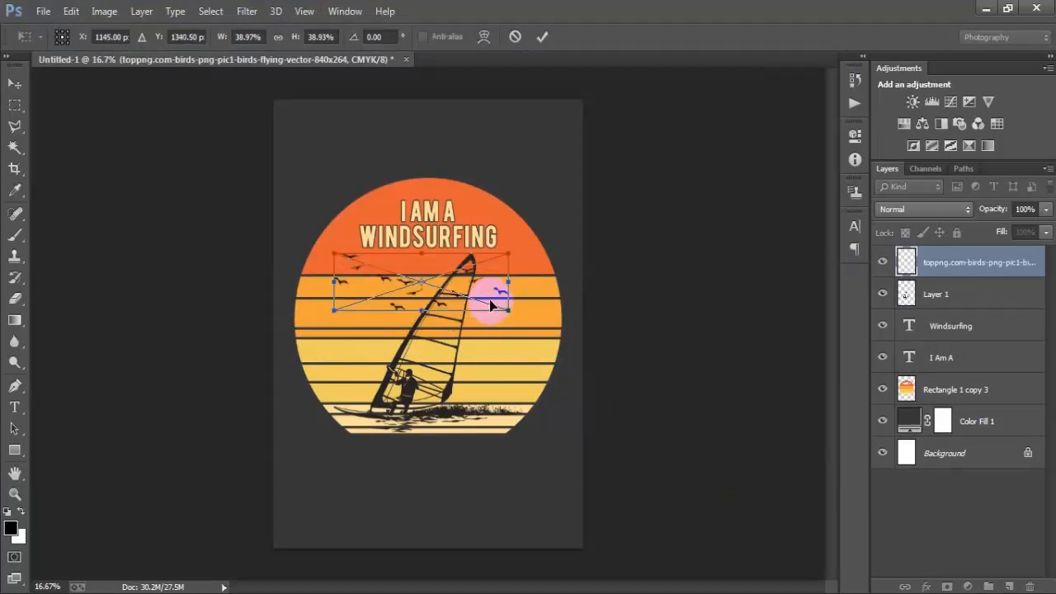
click(541, 40)
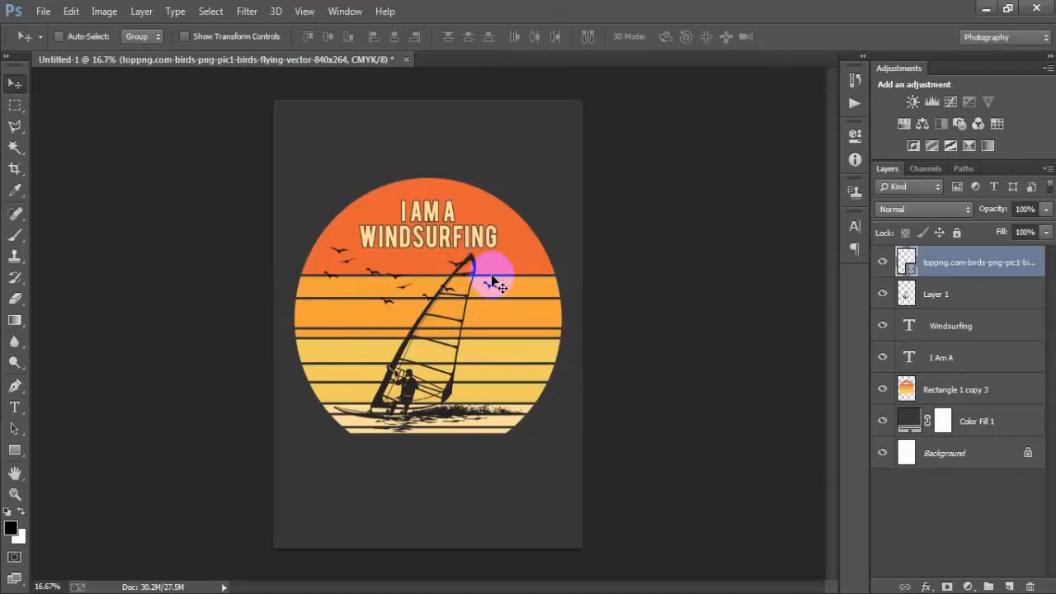
- Rasterize the birds layer and merge it with the windsurfer layer
right_click(1008, 269)
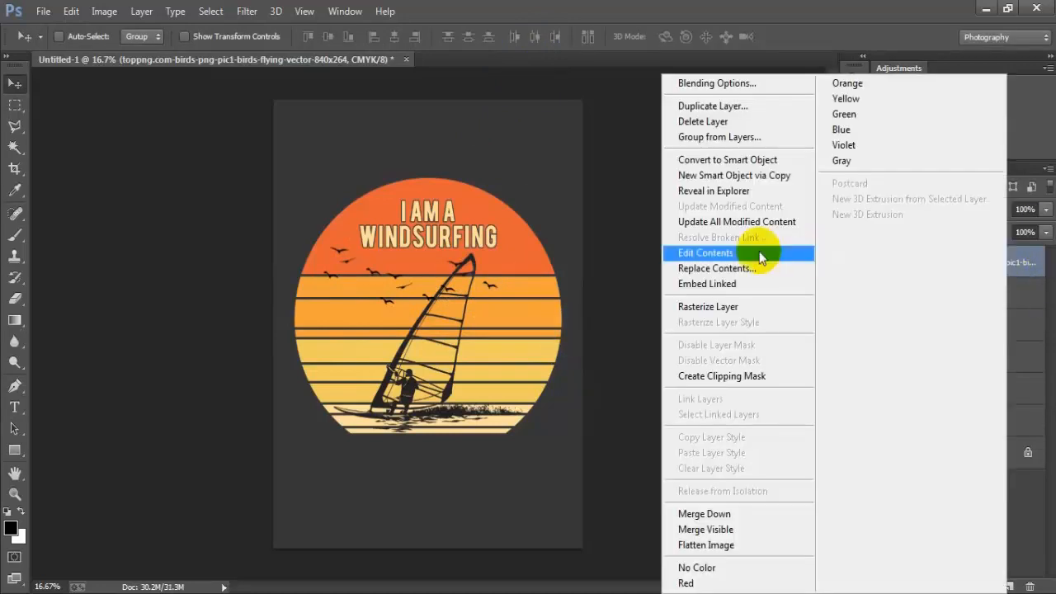
click(702, 306)
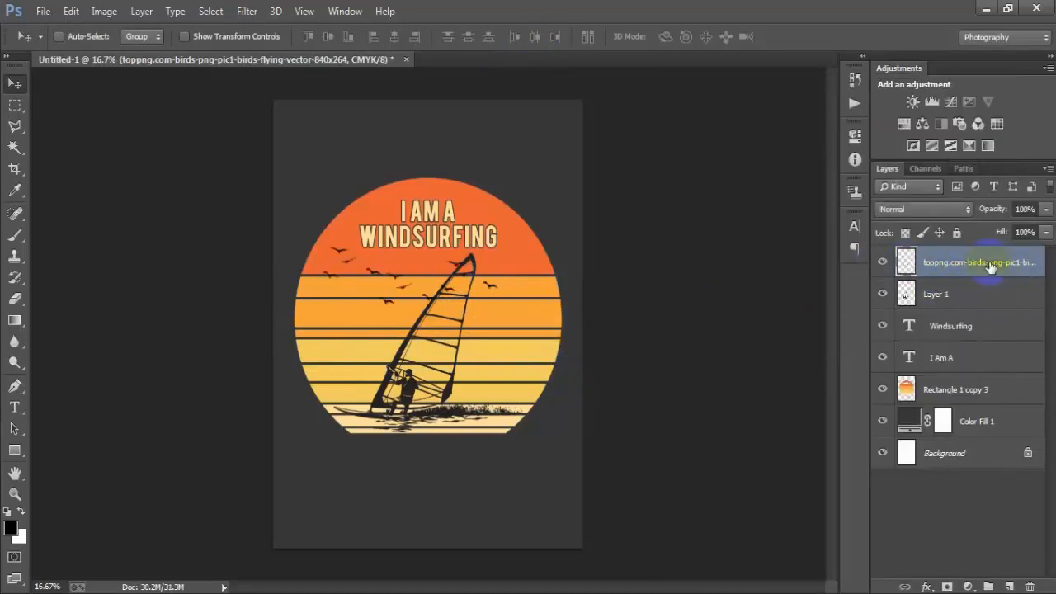
drag(981, 299, 977, 302)
shift+click(908, 265)
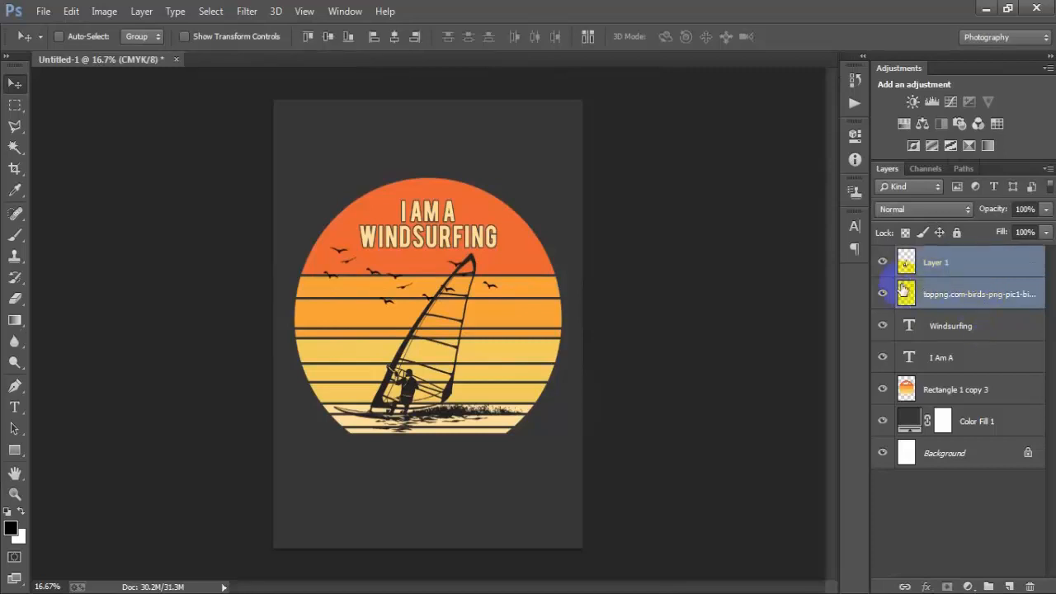
click(882, 261)
click(883, 262)
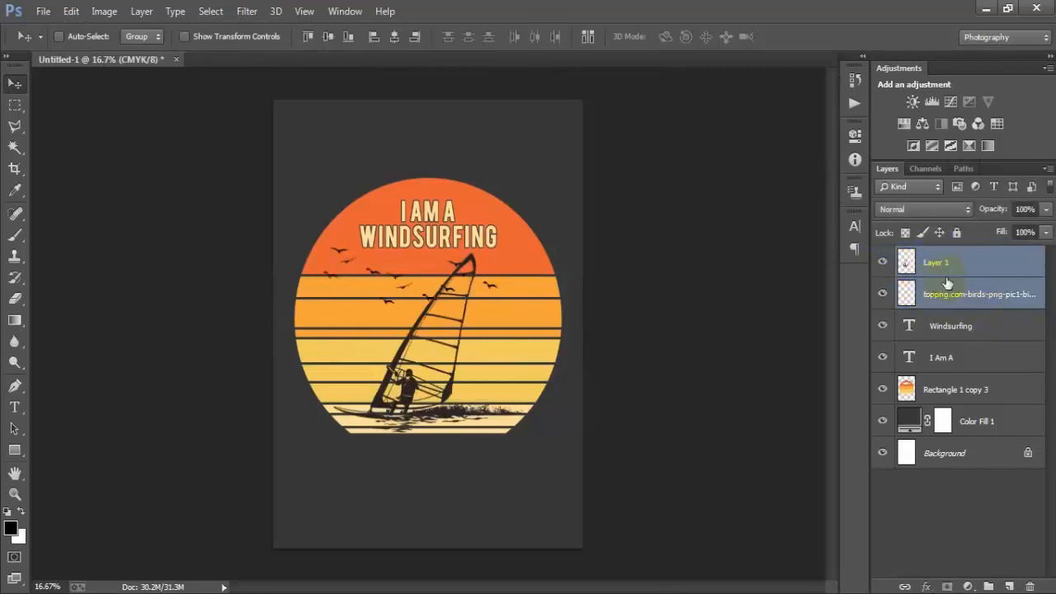
key(ctrl+e)
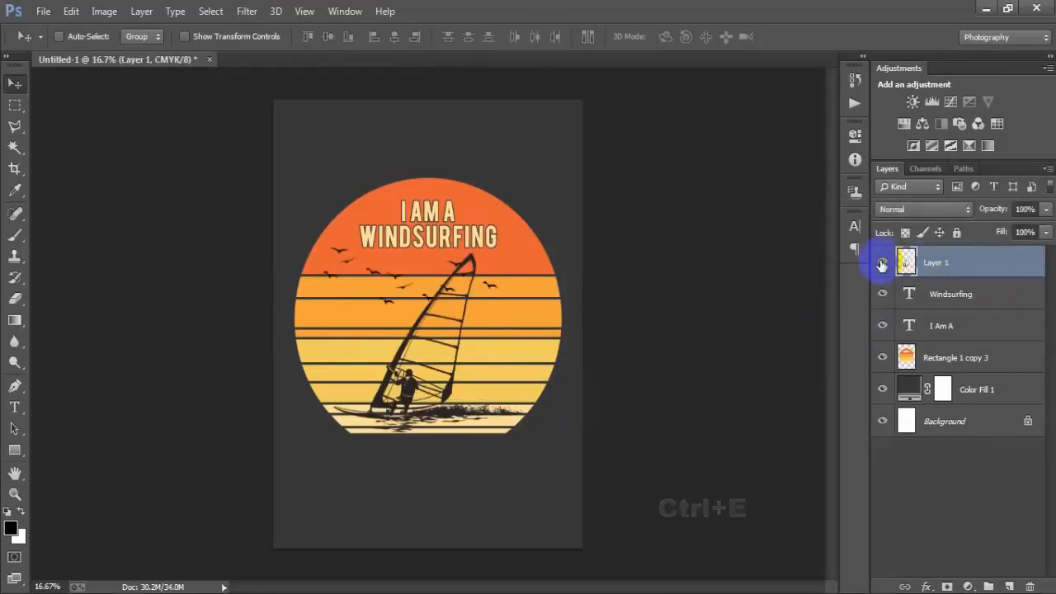
- Load the windsurfer-and-birds shape as a selection, delete it from the striped circle layer, and deselect
click(882, 261)
click(882, 261)
click(882, 262)
click(882, 262)
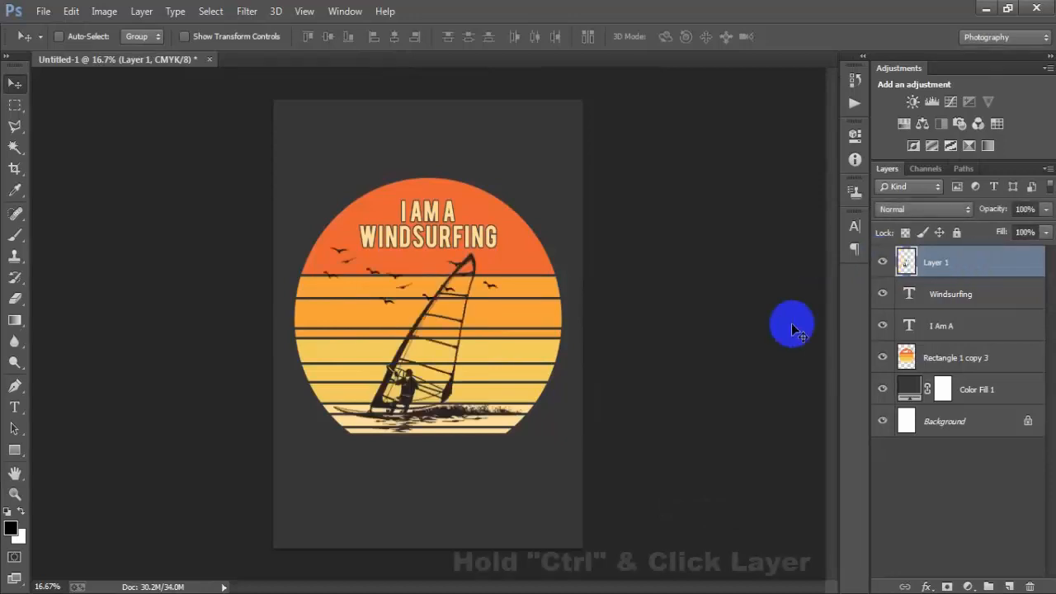
ctrl+click(906, 262)
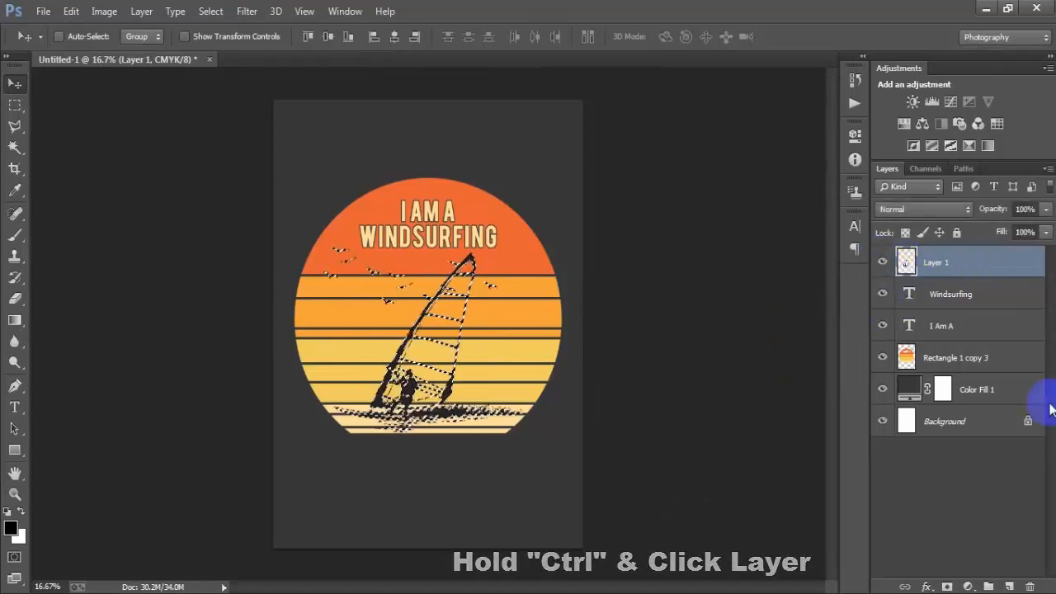
click(998, 358)
click(881, 361)
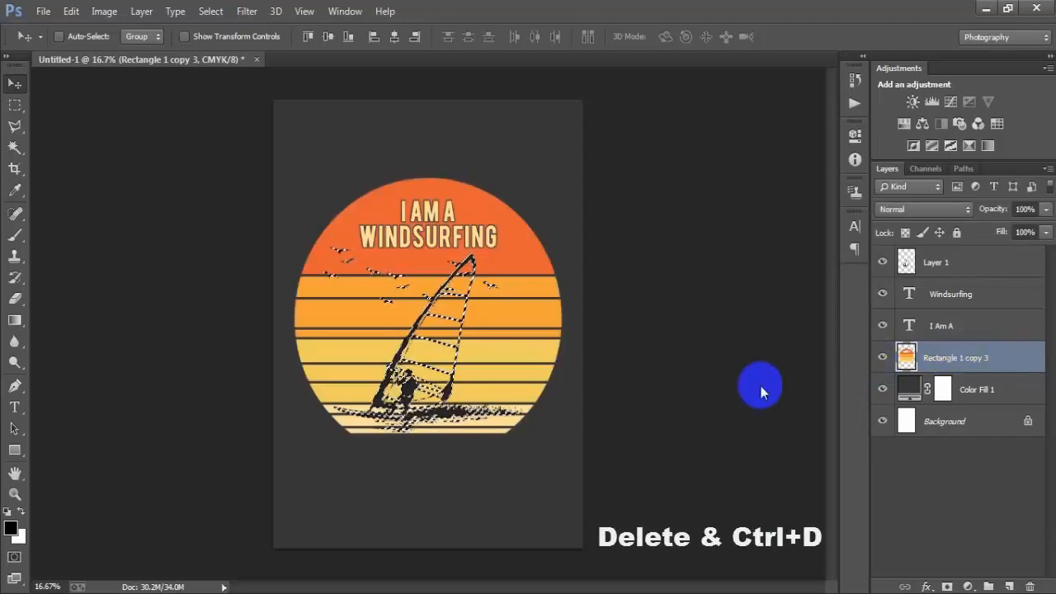
key(Delete)
key(ctrl+d)
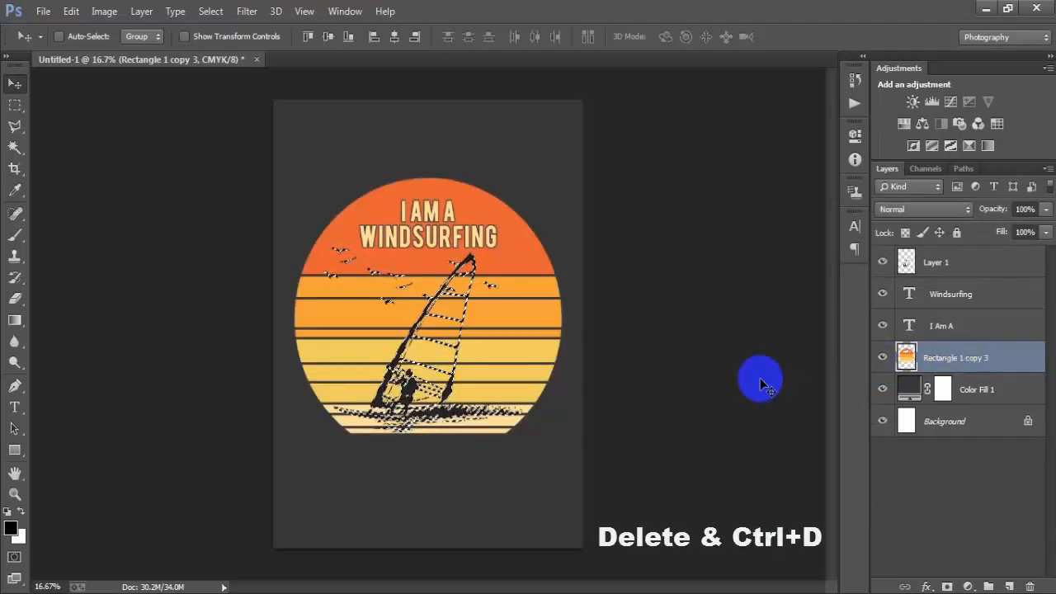
- Delete the merged windsurfer and birds layer
click(948, 262)
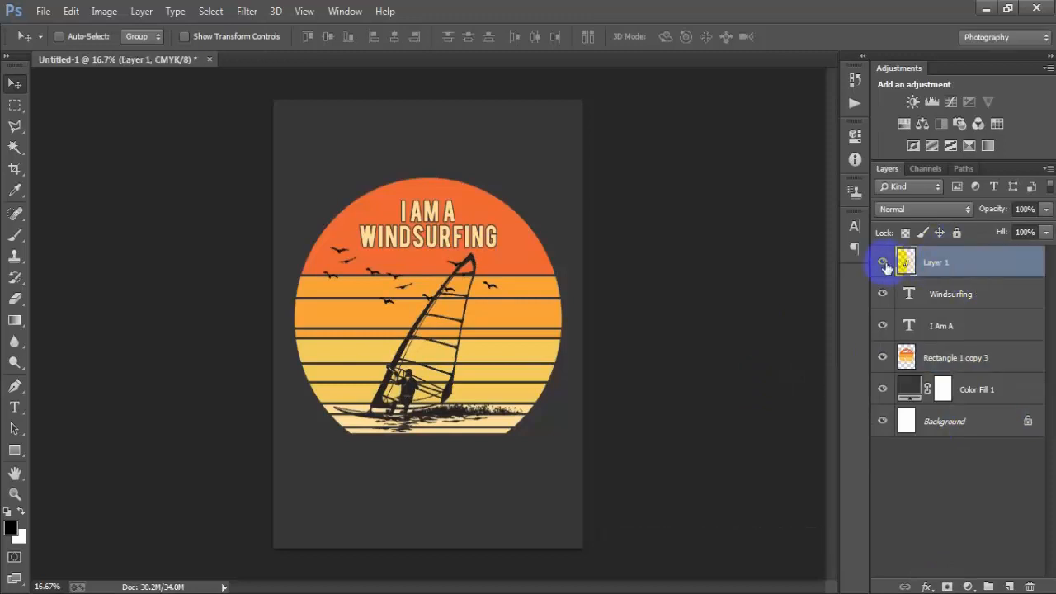
click(885, 264)
click(884, 264)
click(885, 264)
click(884, 264)
key(Delete)
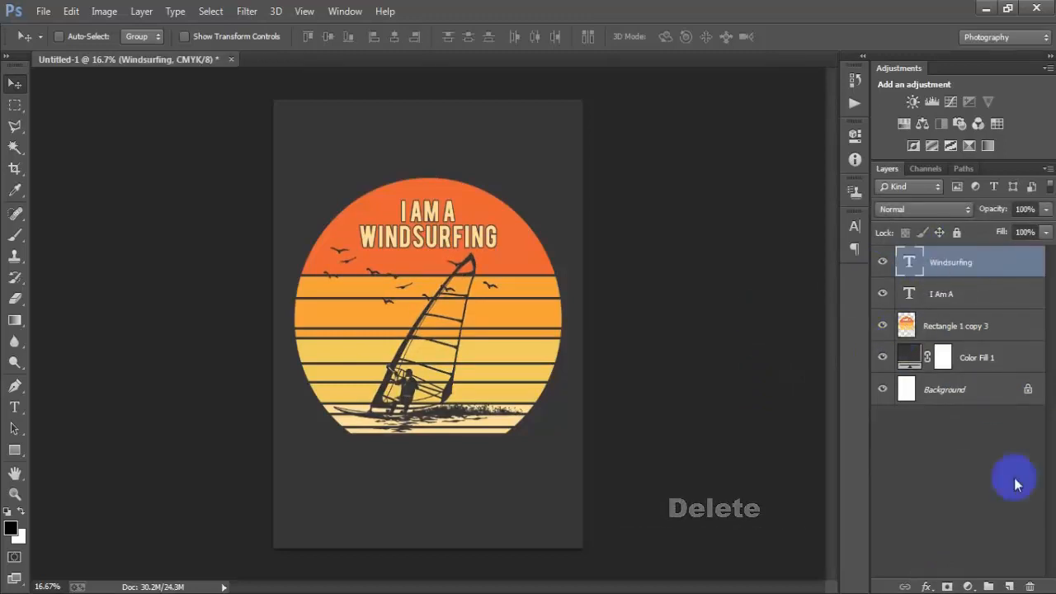
- Add a new layer and type 'FANATIC' in Bebas 36 pt below the circle
click(1009, 586)
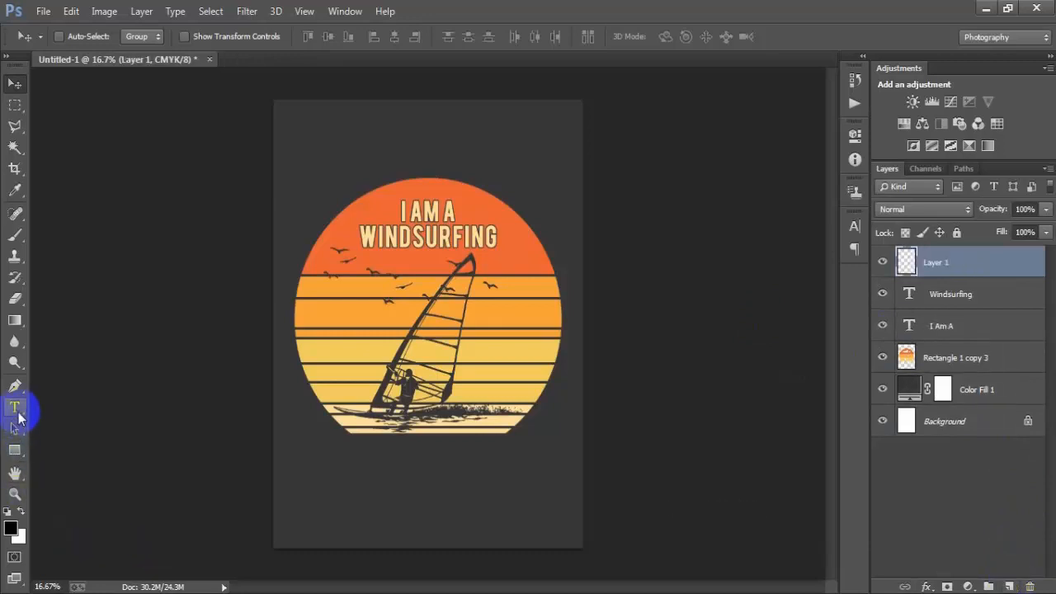
click(17, 413)
click(380, 471)
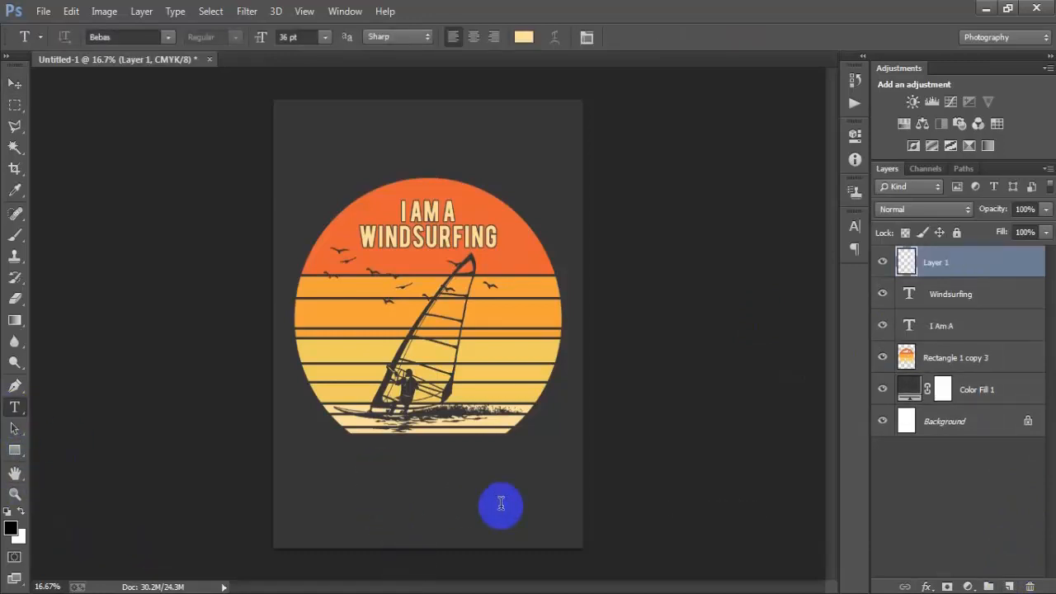
click(15, 85)
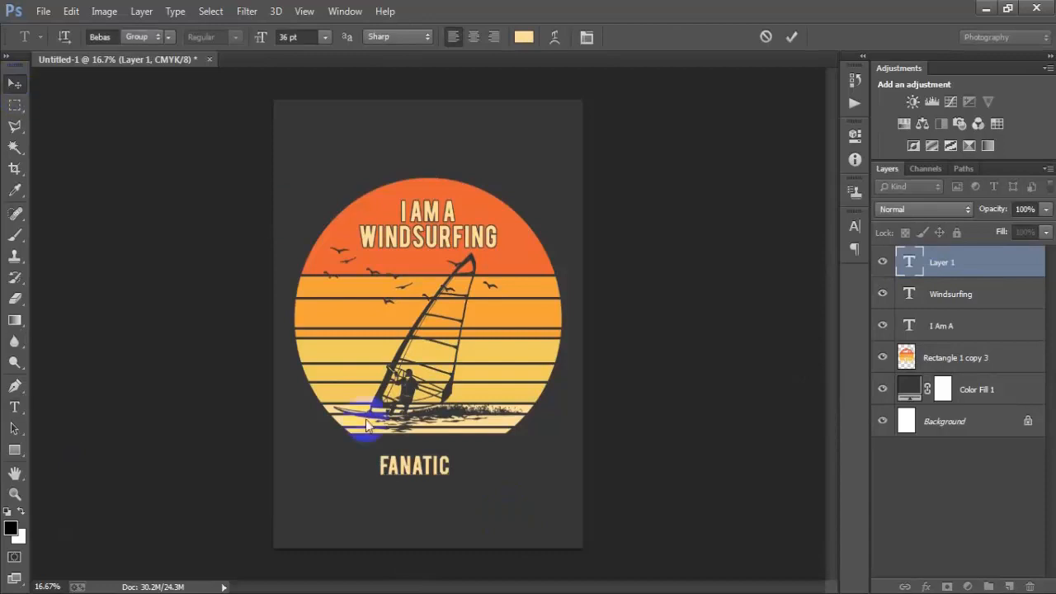
drag(405, 467, 412, 467)
- Set the FANATIC text colour to #e96335 sampled from the circle and change its font to Bring Heart
click(855, 226)
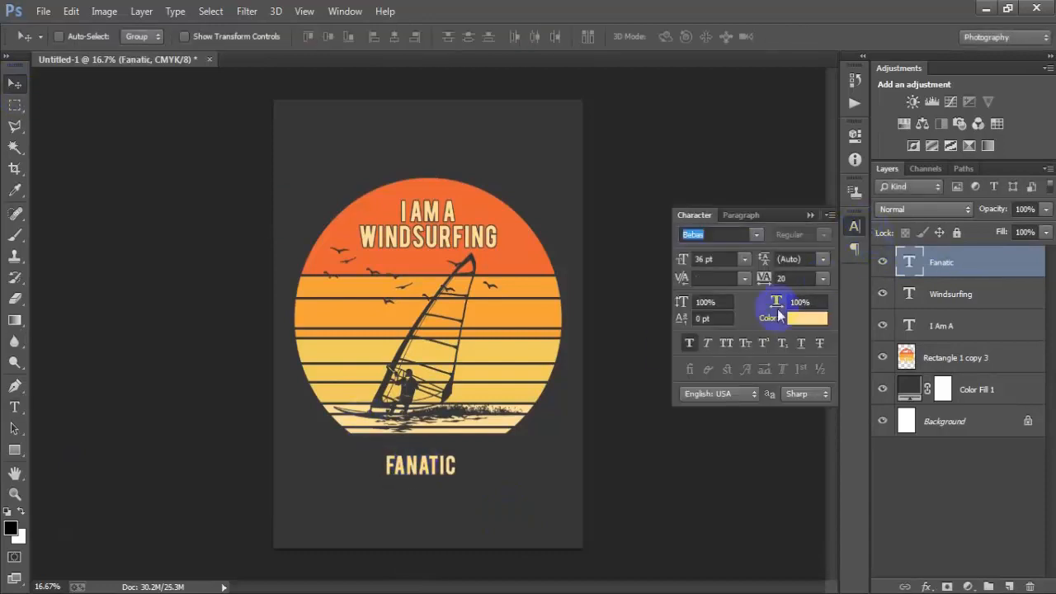
click(792, 319)
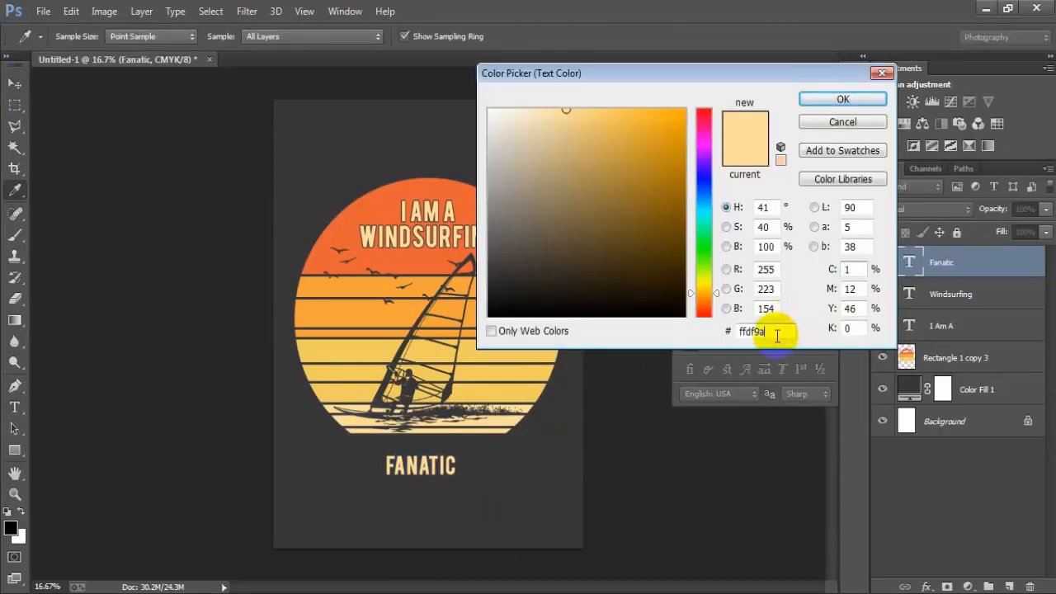
drag(769, 330, 730, 333)
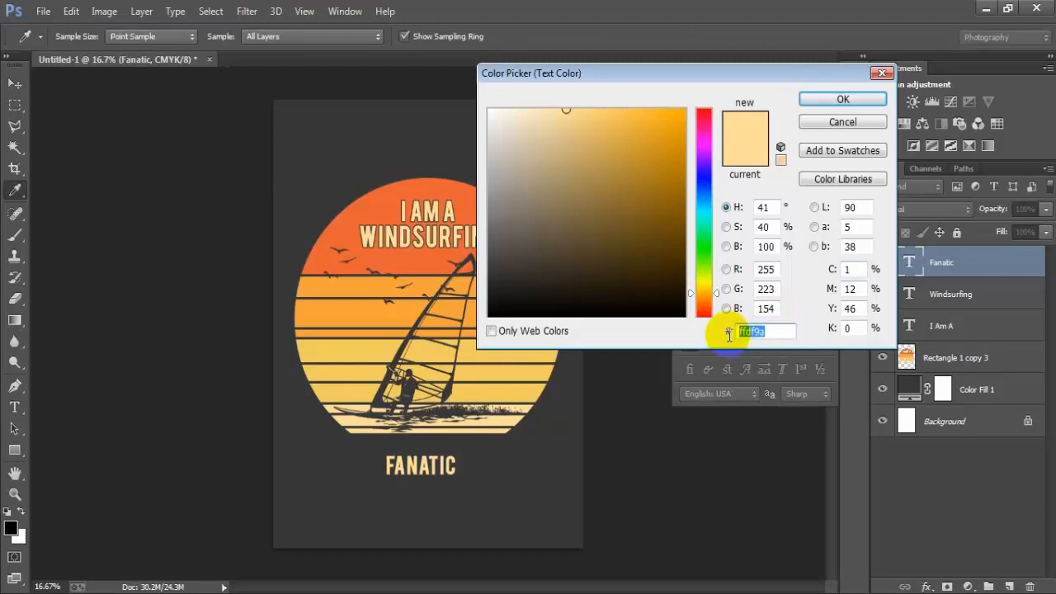
click(354, 201)
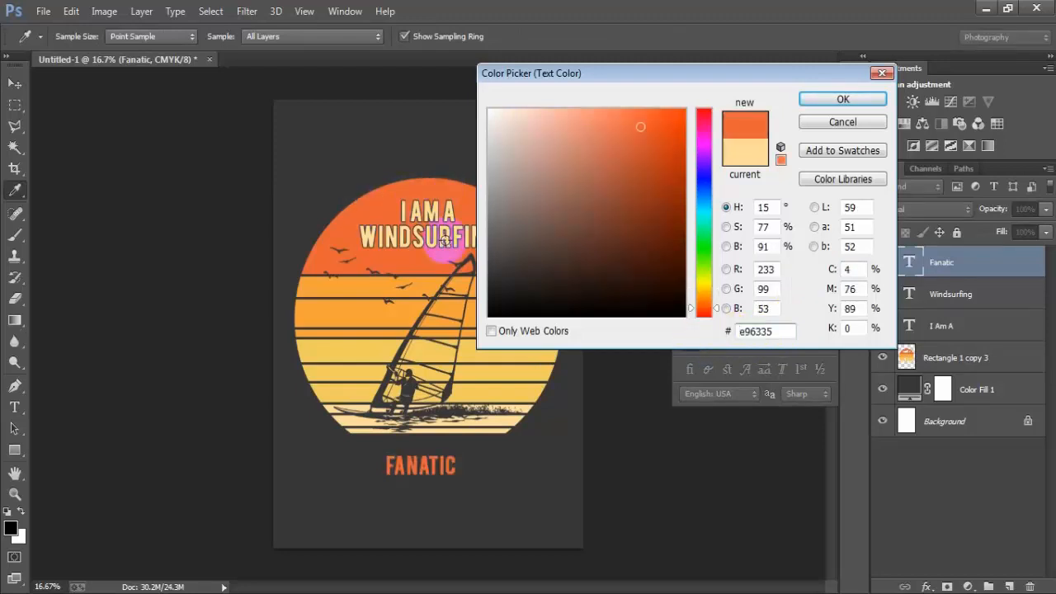
click(817, 100)
click(711, 236)
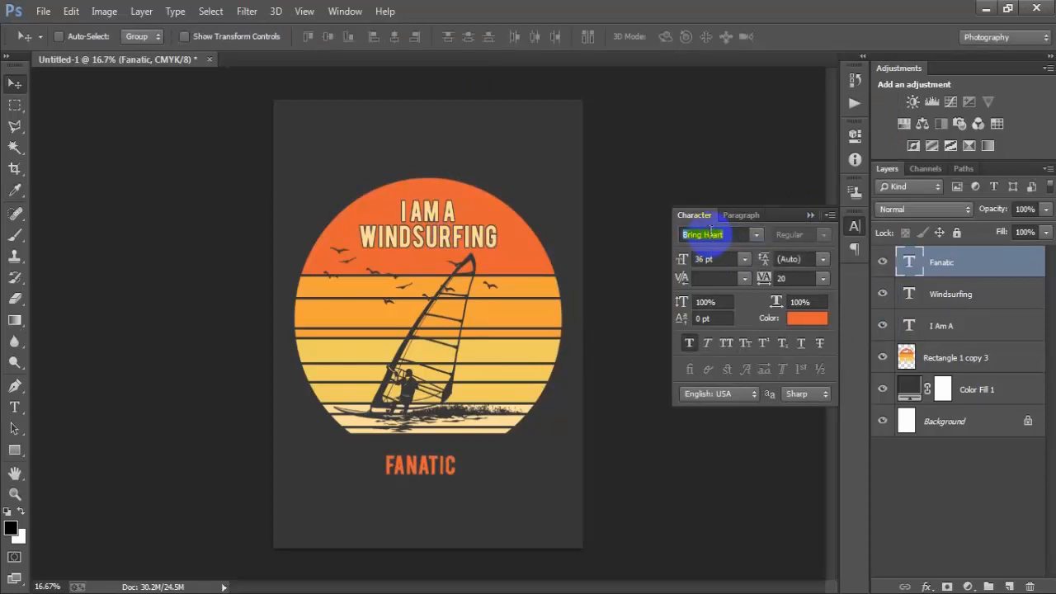
key(Return)
click(811, 215)
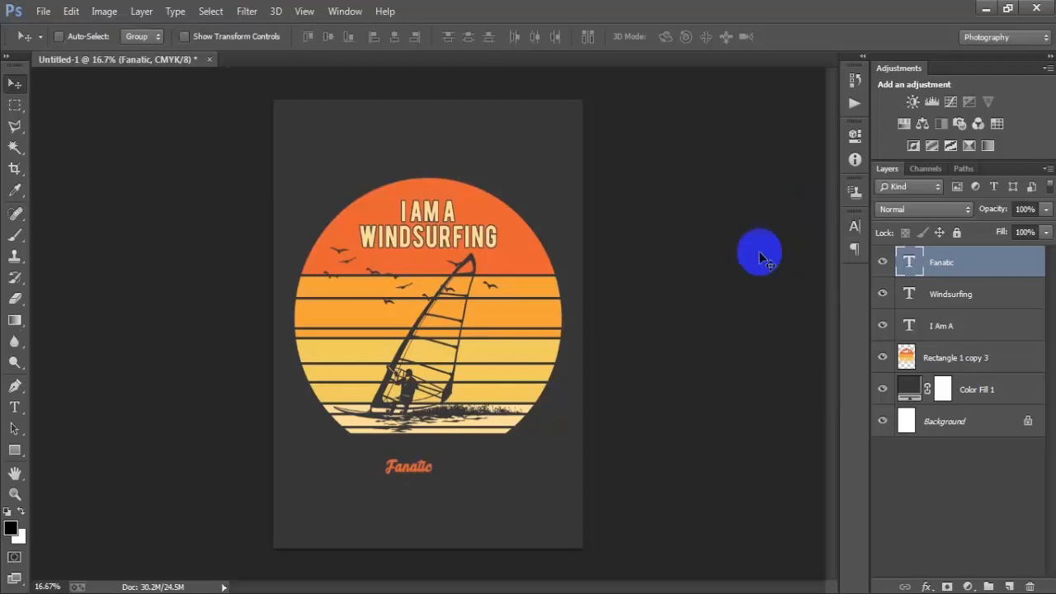
- Scale the FANATIC text to about 326%, rotate it about -4°, and centre it horizontally on the background
key(ctrl+t)
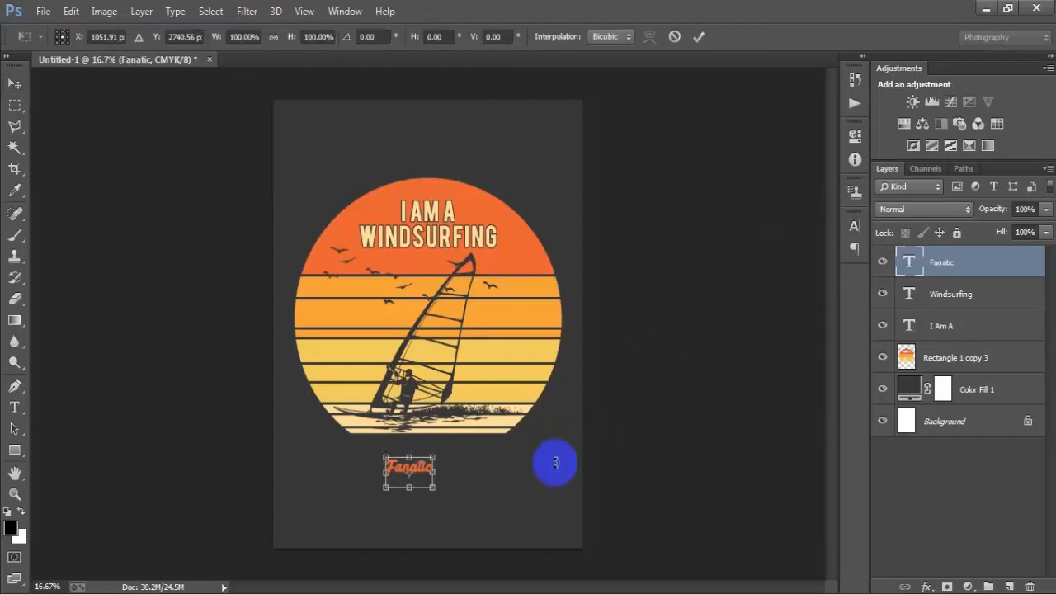
drag(432, 490, 512, 507)
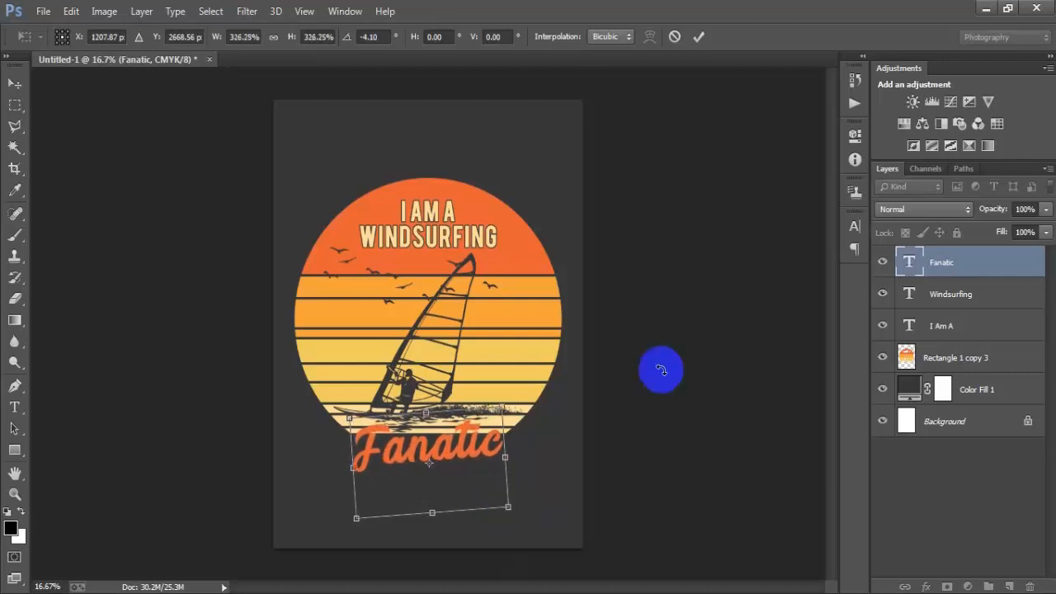
click(698, 38)
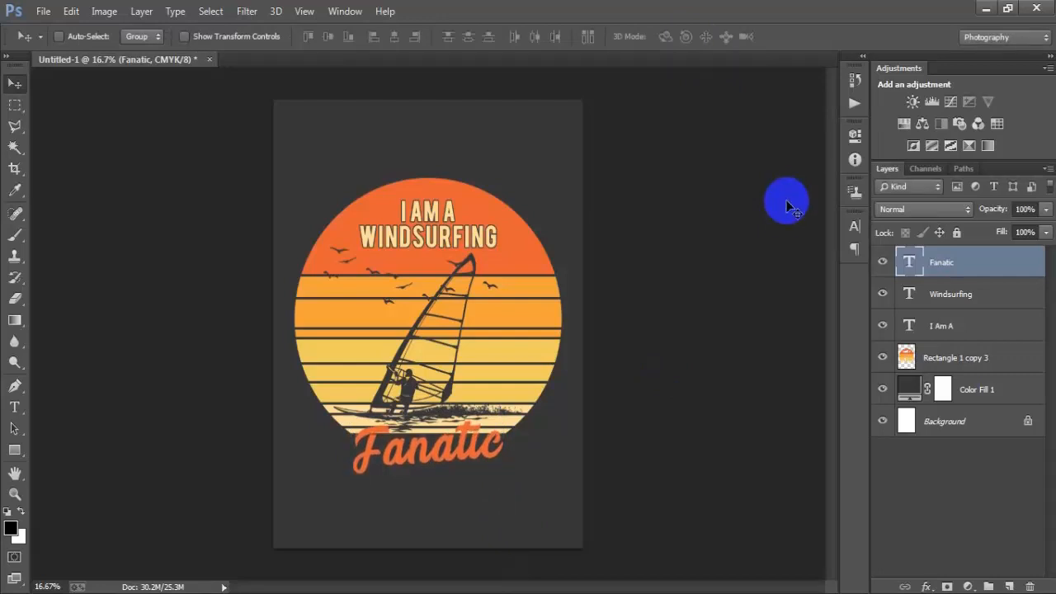
ctrl+click(947, 431)
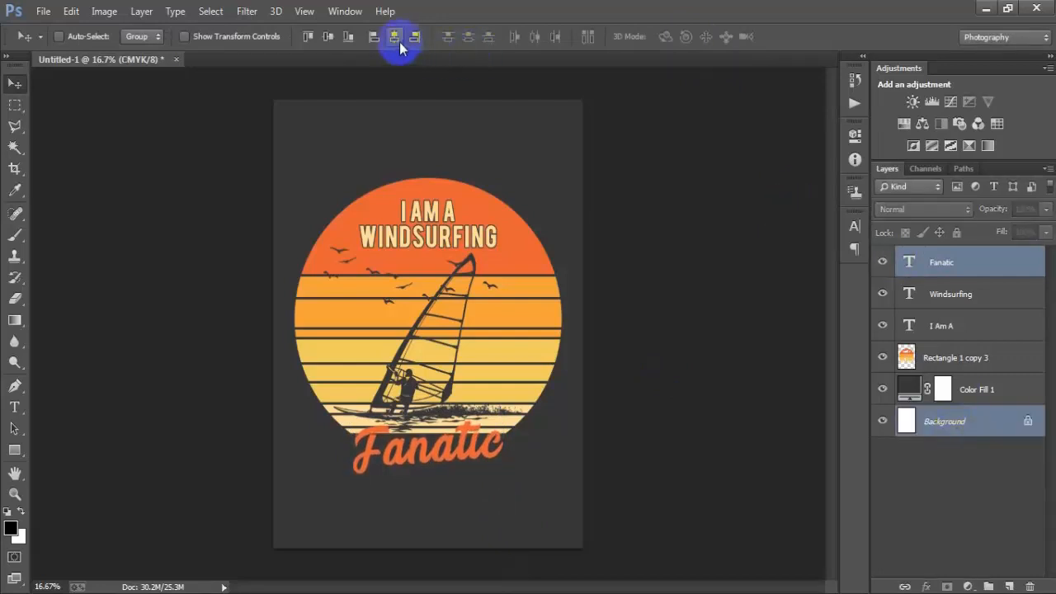
click(943, 272)
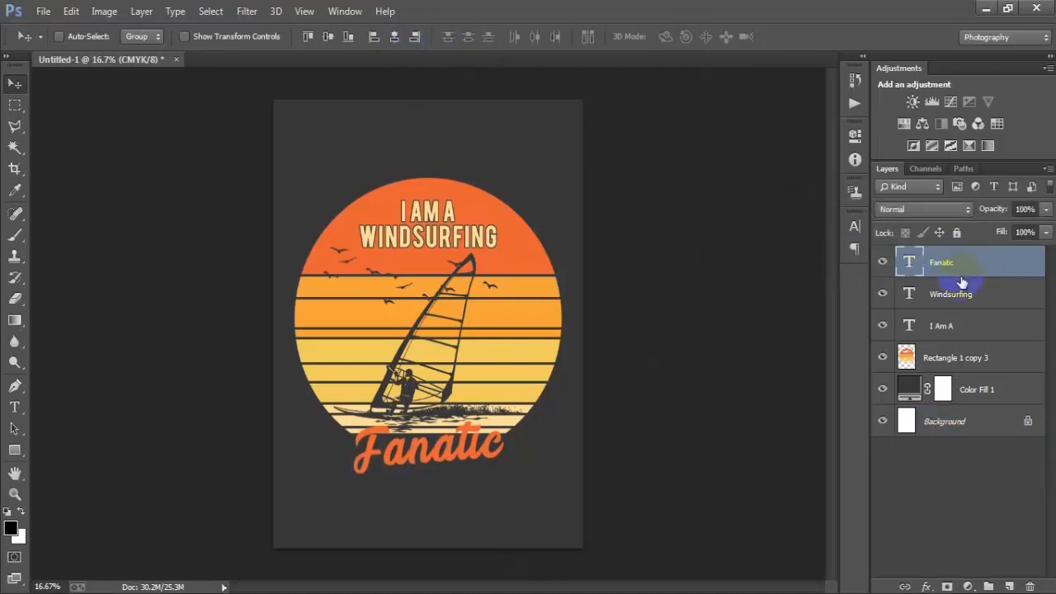
- Load the Fanatic text as a selection, expand it by 8 pixels, and delete that area from the striped circle layer
ctrl+click(909, 263)
click(213, 12)
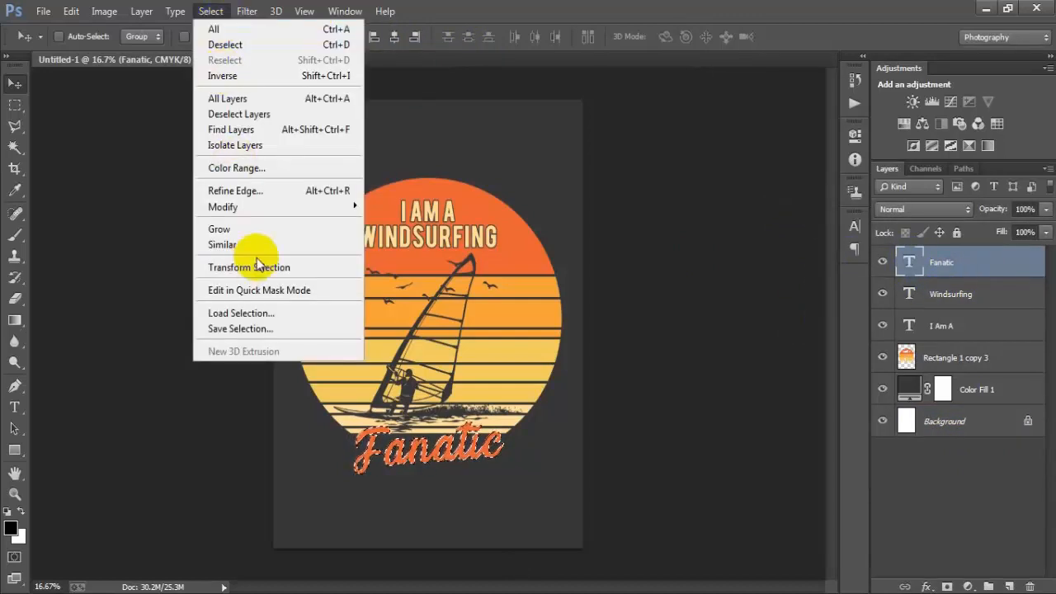
mouse_move(261, 207)
click(386, 292)
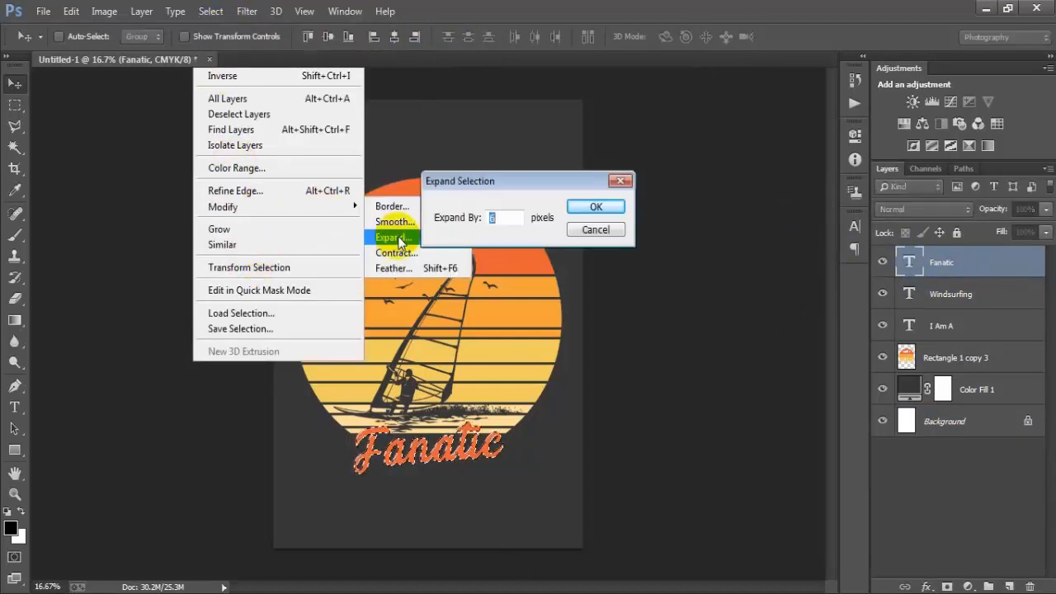
text(8)
click(596, 206)
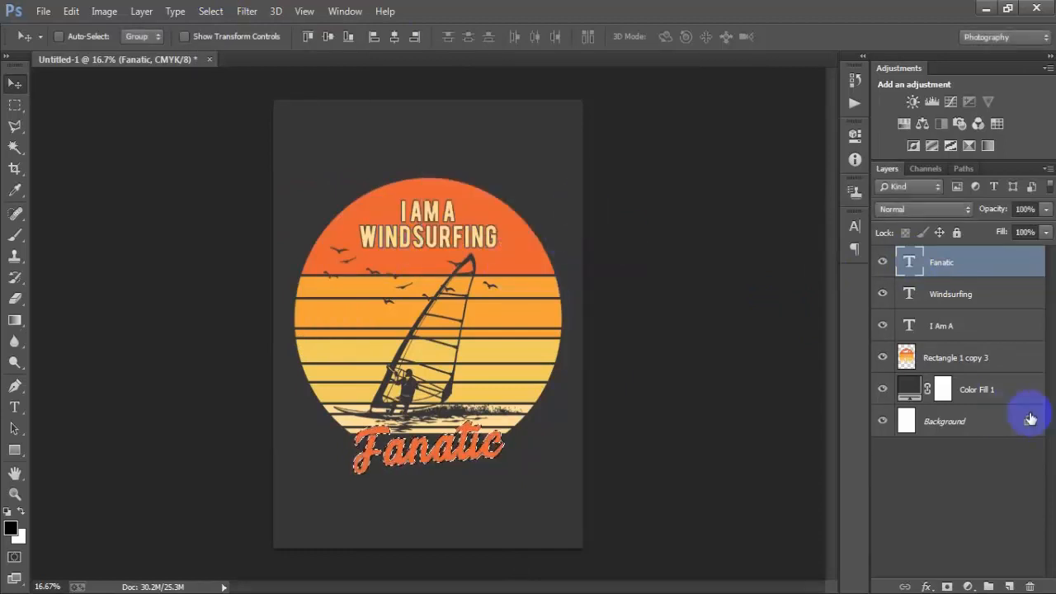
click(1002, 361)
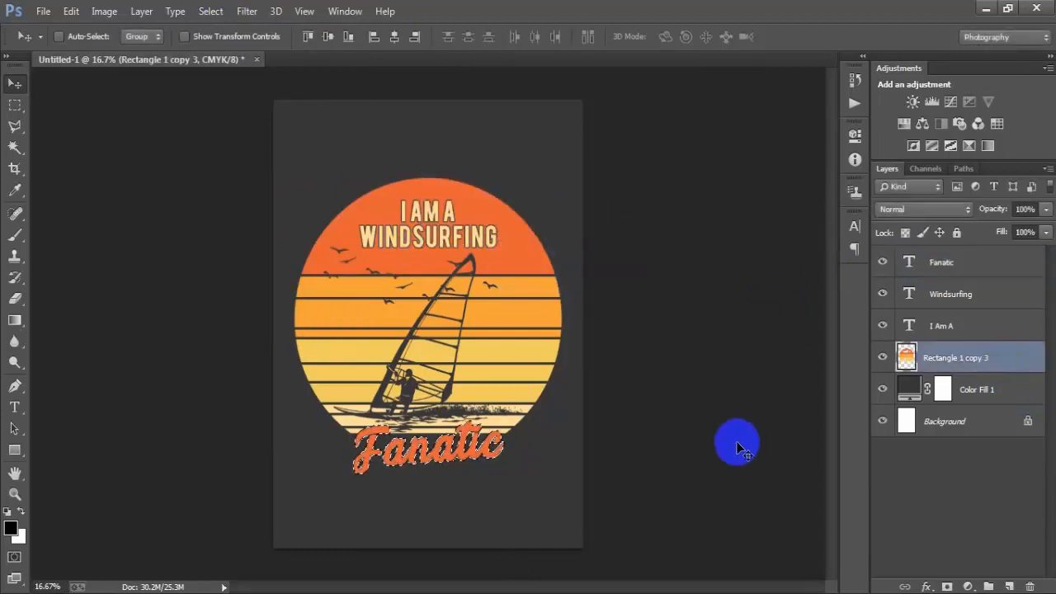
key(Delete)
key(ctrl+d)
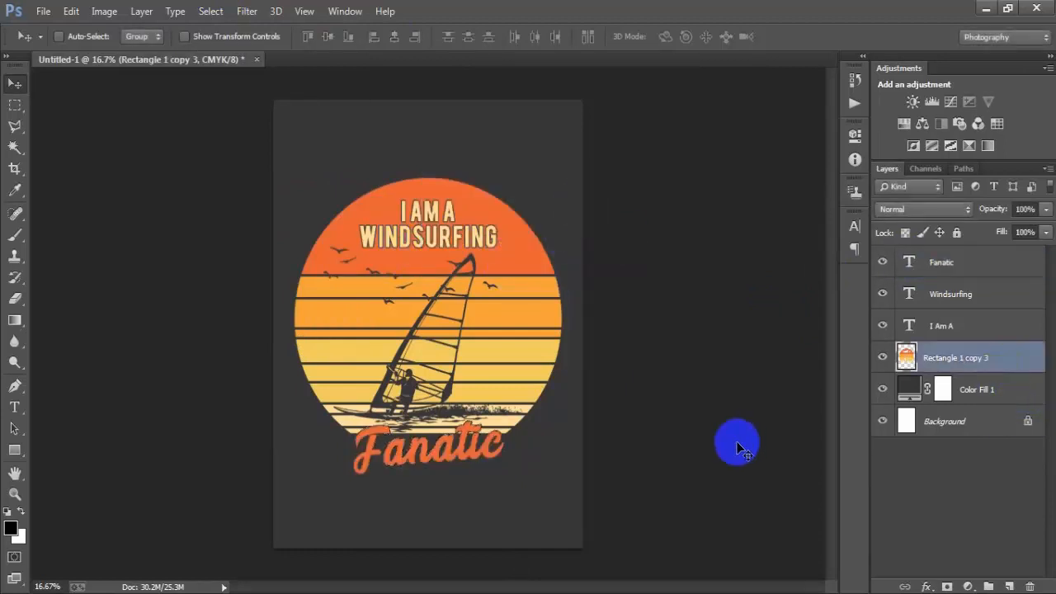
- Group the Fanatic, Windsurfing, I Am A and striped circle layers together
click(995, 266)
shift+click(993, 365)
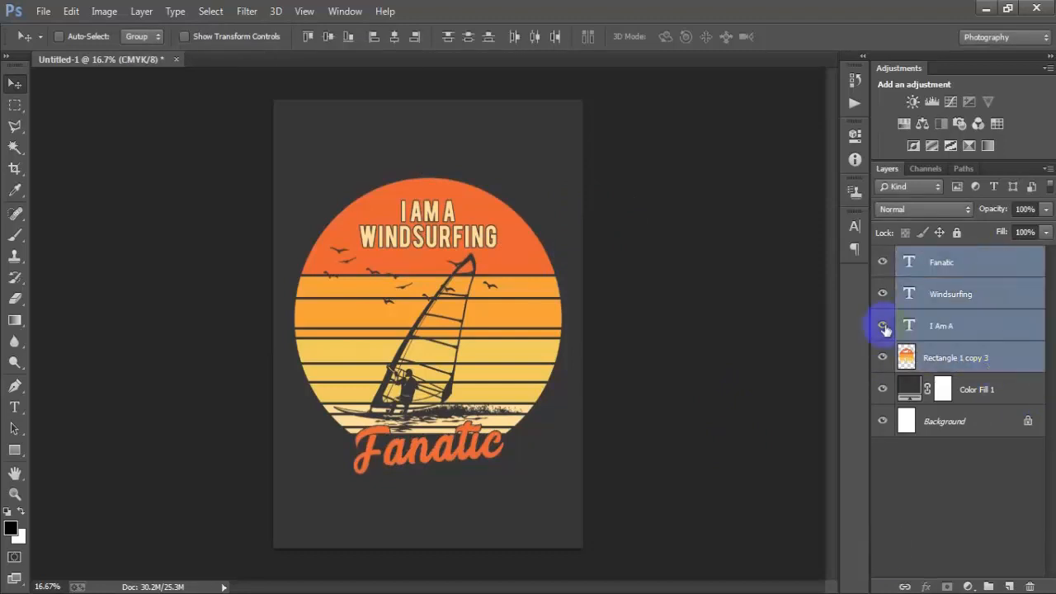
key(ctrl+g)
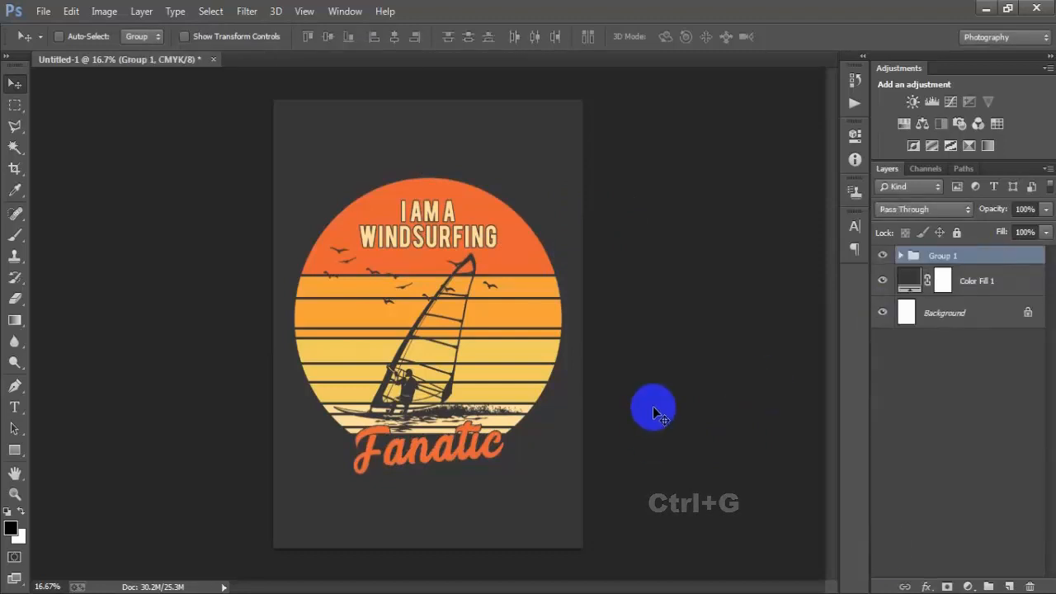
- Scale the group up slightly and nudge it upward on the poster
key(ctrl+t)
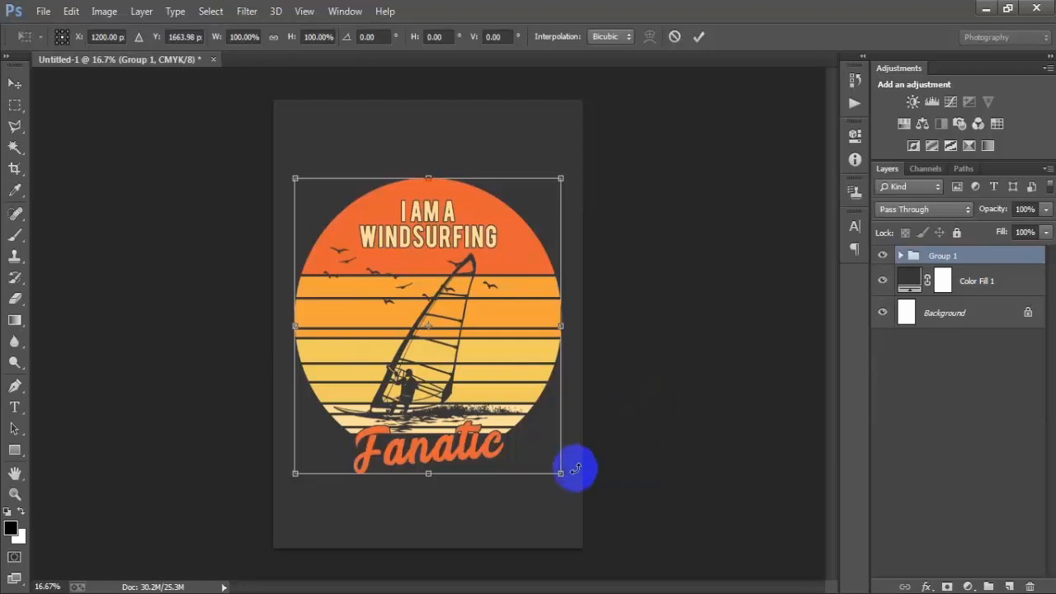
drag(561, 477, 566, 484)
click(699, 37)
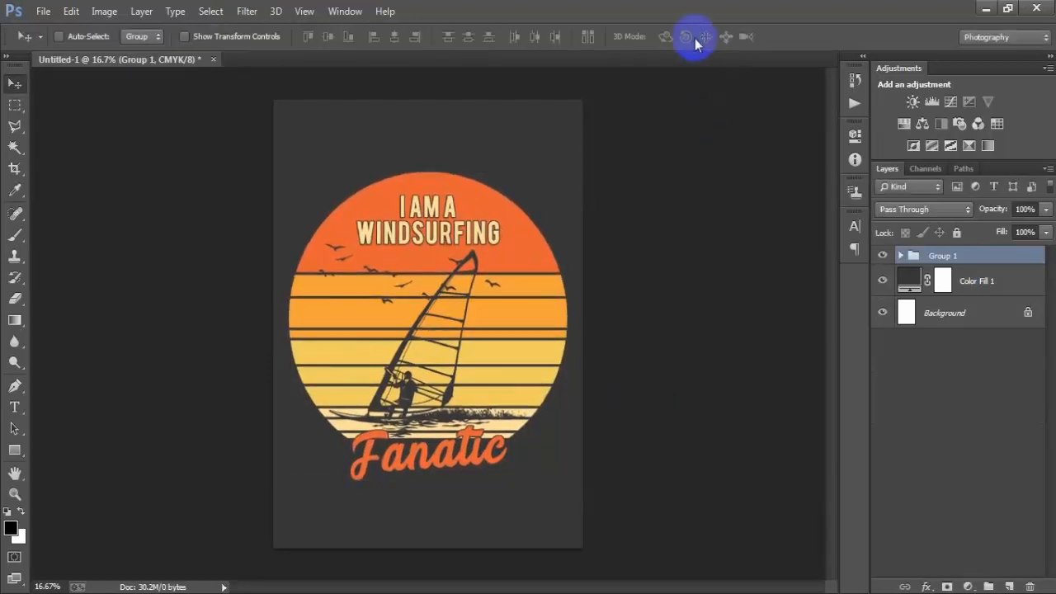
key(shift+Up)
key(shift+Up)
key(shift+Up)
key(shift+Up)
key(shift+Up)
key(shift+Up)
key(shift+Up)
key(shift+Up)
key(shift+Up)
key(shift+Up)
key(shift+Up)
key(shift+Up)
key(shift+Up)
key(shift+Up)
key(shift+Up)
key(shift+Up)
key(shift+Up)
key(shift+Up)
key(shift+Up)
key(shift+Up)
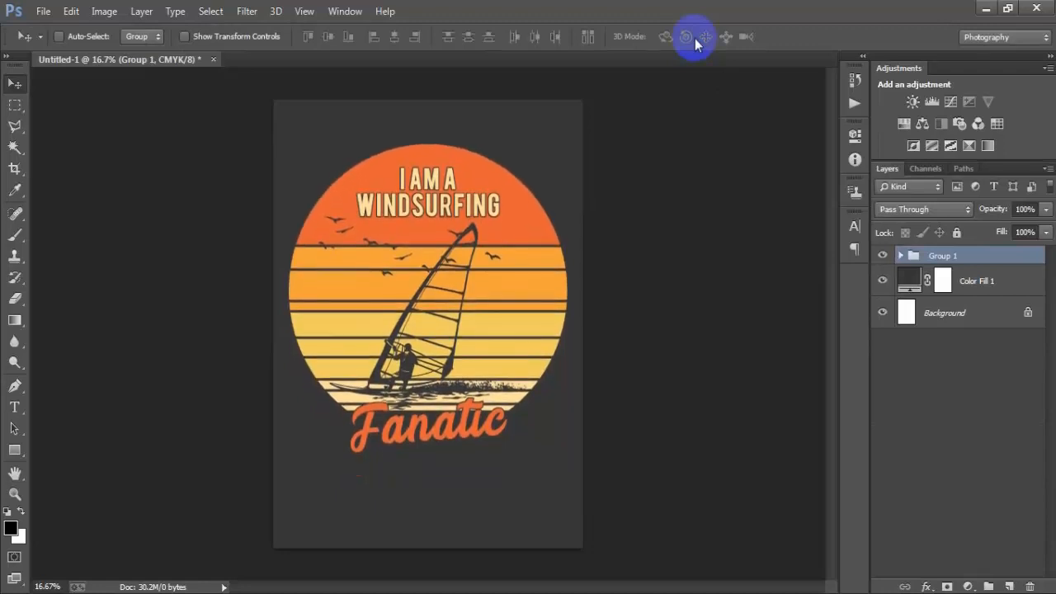
key(shift+Up)
key(shift+Up)
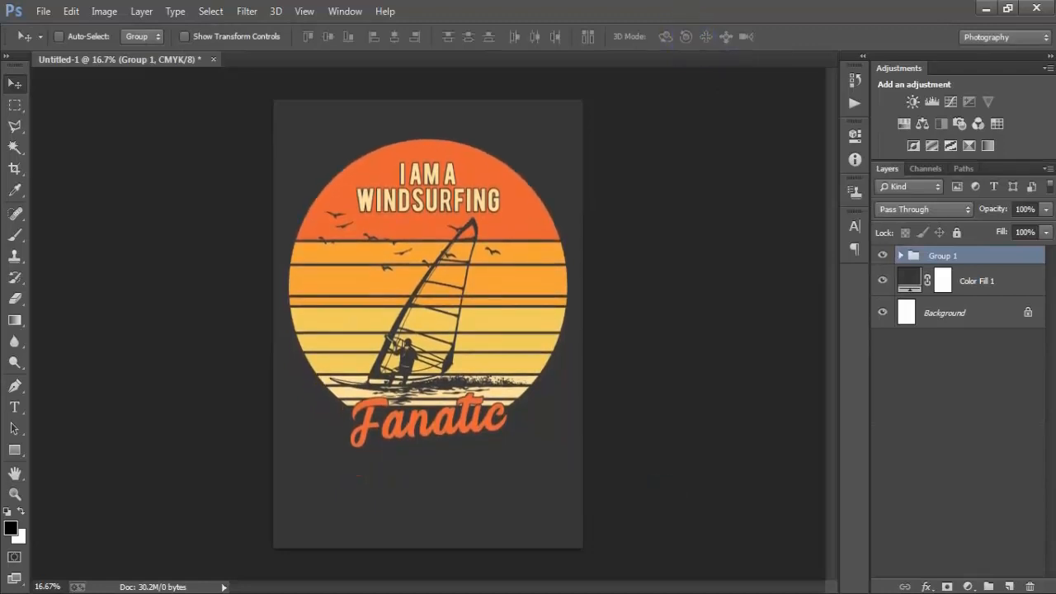
- Change the Color Fill background colour to black #000000
double_click(924, 283)
click(353, 381)
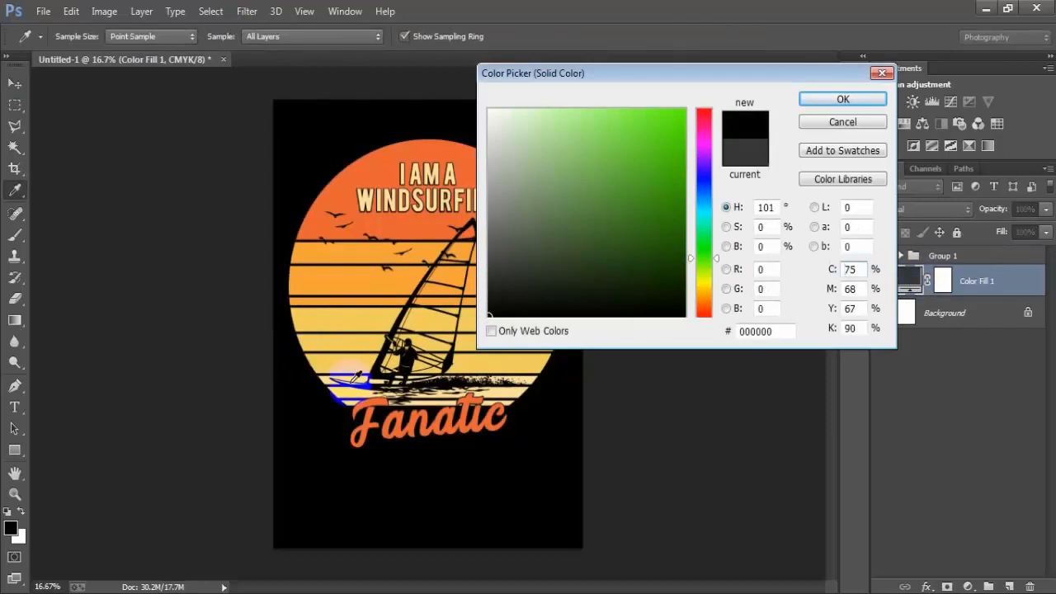
click(840, 103)
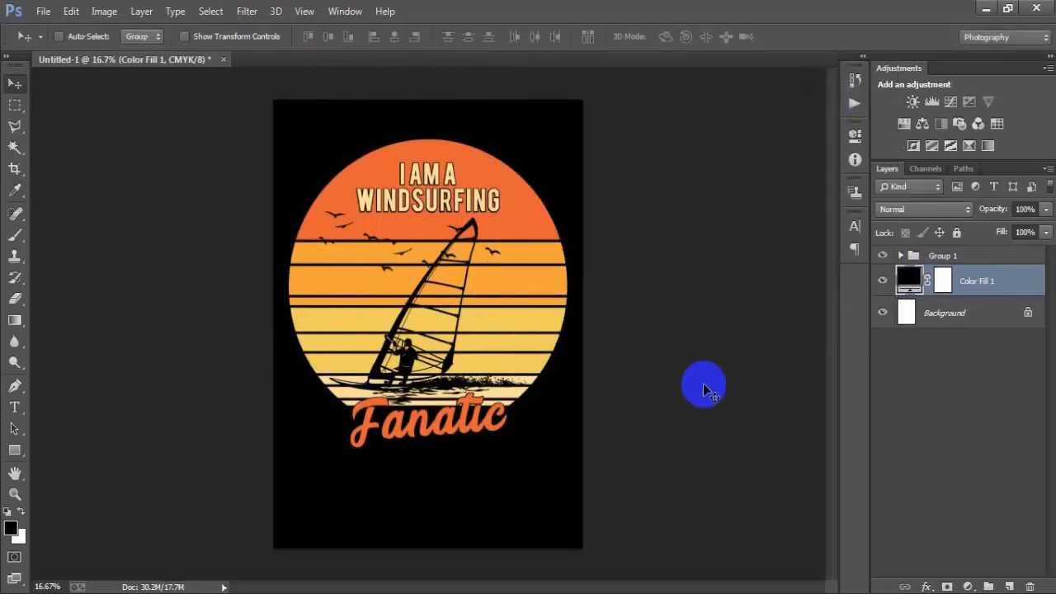
- Hide the background fill and export the design via Save for Web as a transparent PNG-24 named 1
click(883, 283)
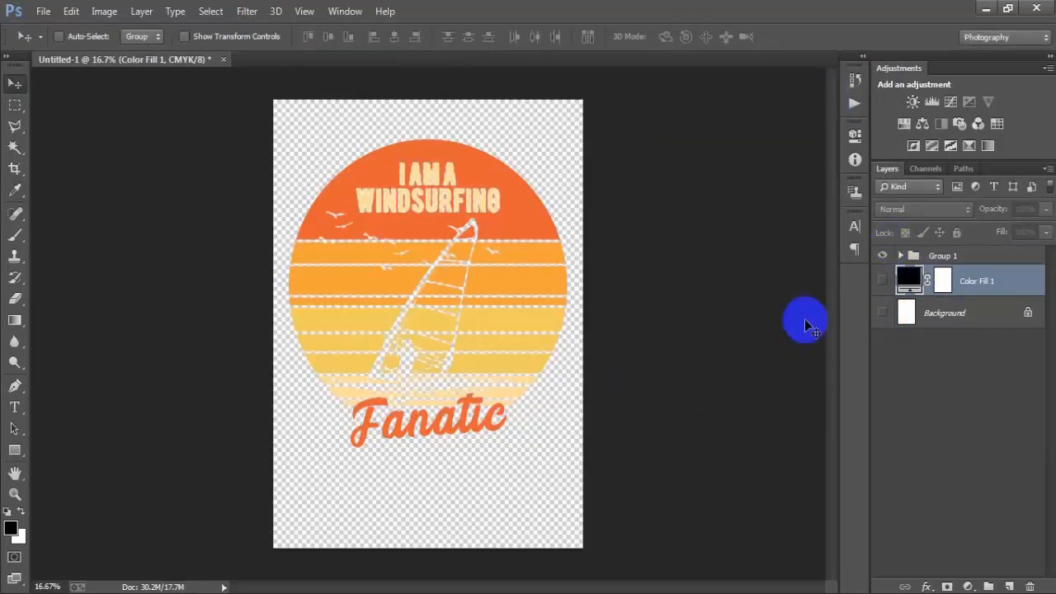
key(shift+ctrl+alt+s)
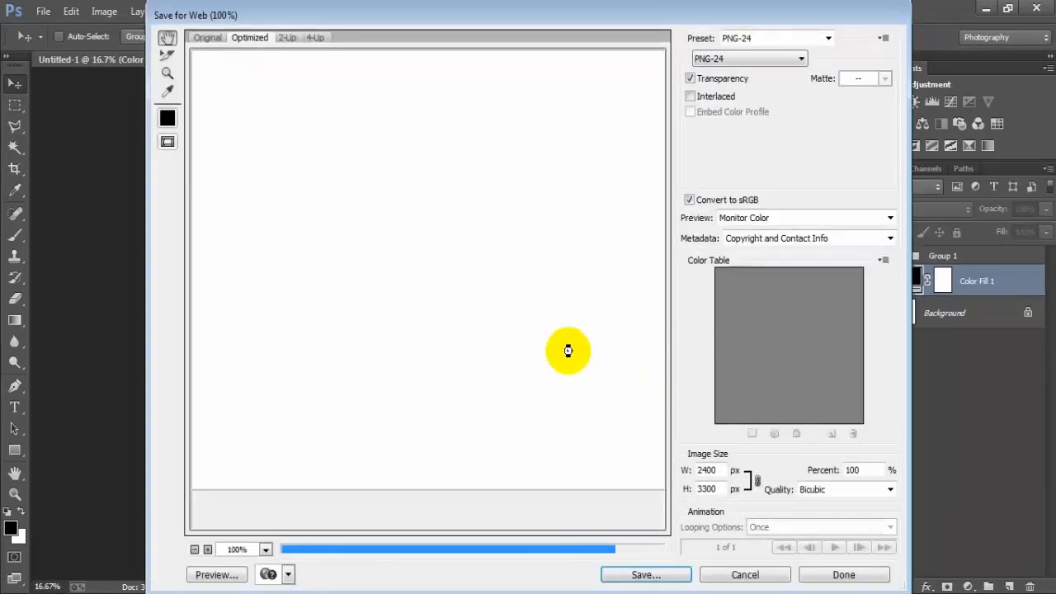
drag(594, 387, 371, 238)
drag(582, 347, 384, 206)
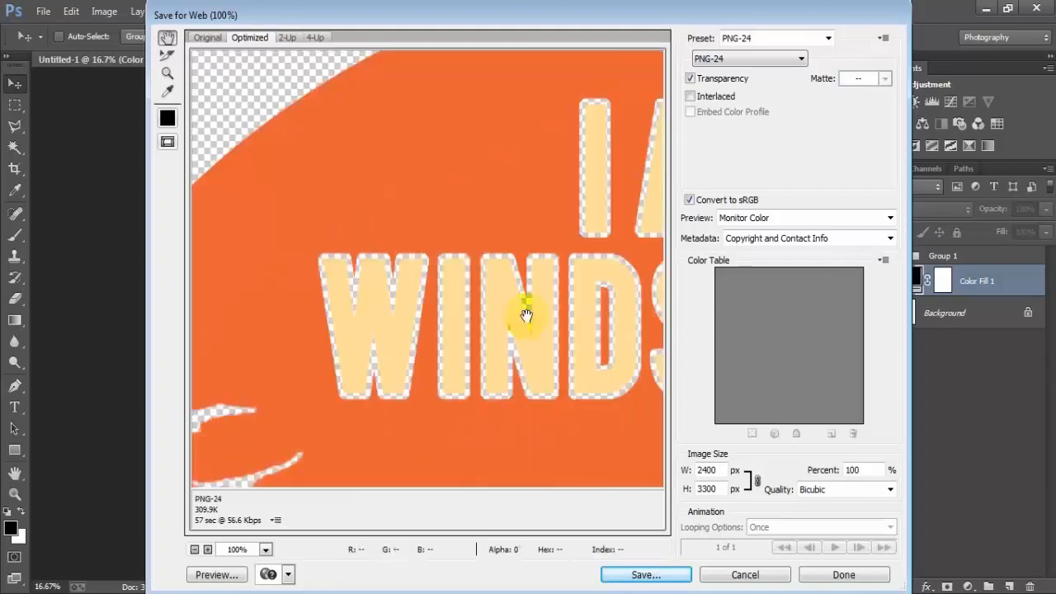
drag(525, 311, 400, 276)
drag(588, 279, 349, 236)
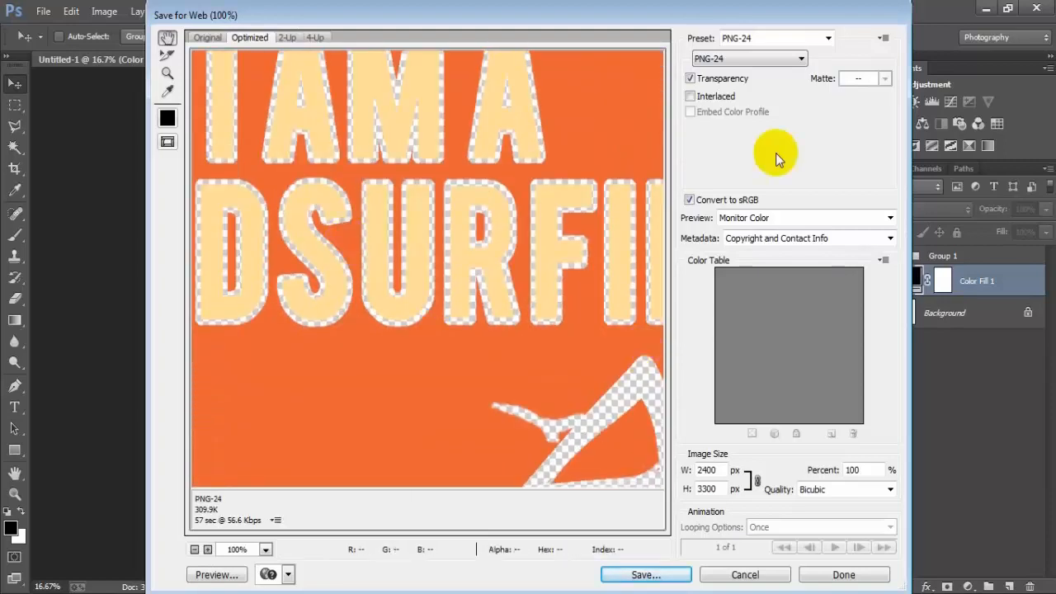
click(746, 58)
click(737, 105)
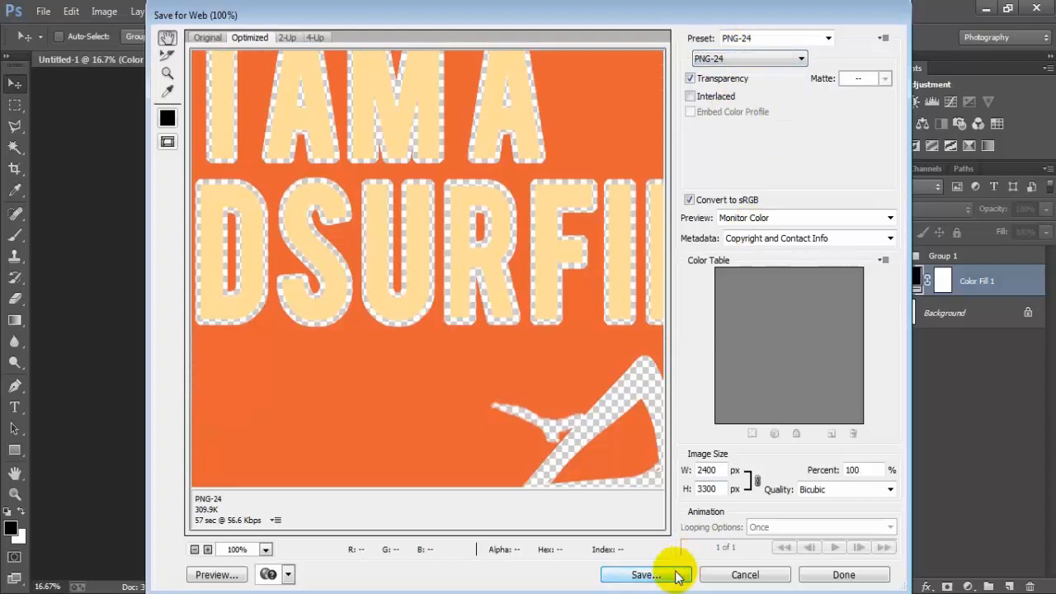
click(678, 577)
text(1)
click(552, 325)
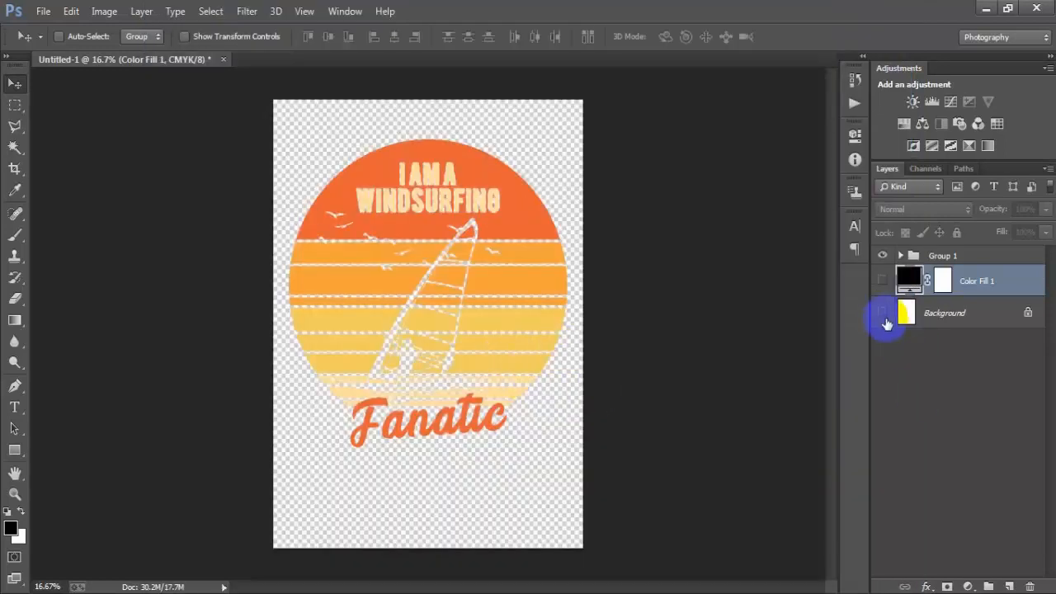
- Show the background layers again and set the Color Fill colour to dark navy #0f1a25
click(883, 313)
click(882, 280)
double_click(908, 279)
click(634, 210)
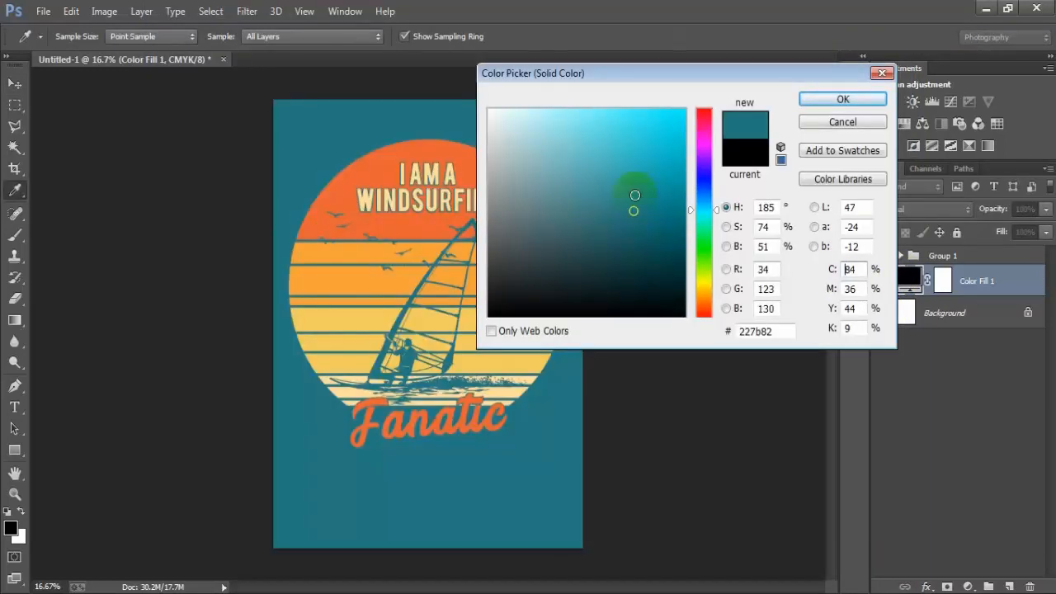
drag(671, 92, 793, 97)
click(780, 154)
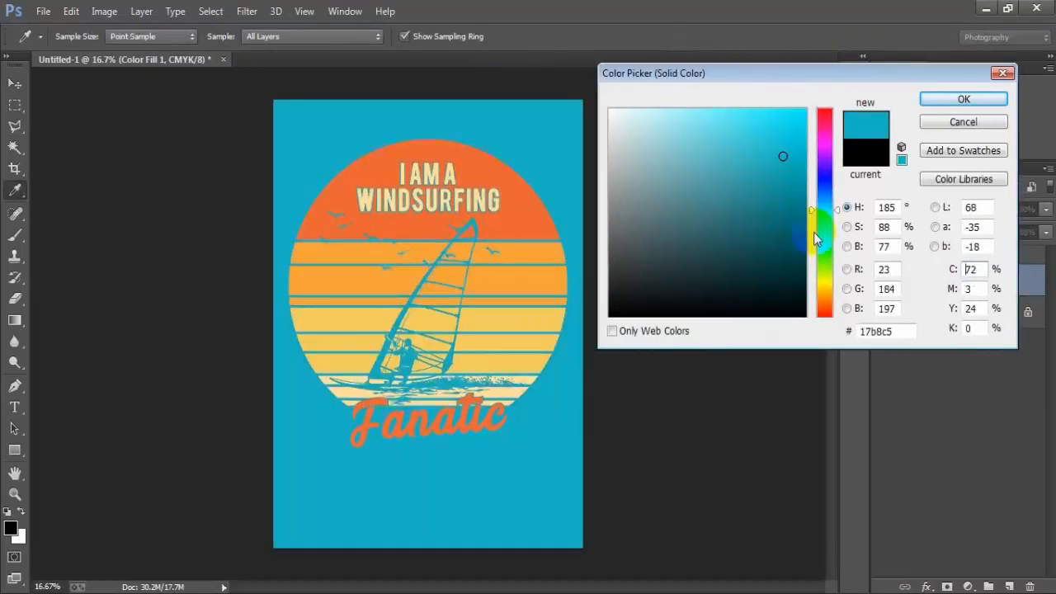
mouse_move(815, 239)
mouse_down()
mouse_move(817, 195)
mouse_move(714, 273)
mouse_move(733, 300)
mouse_move(724, 307)
mouse_move(728, 286)
mouse_up()
drag(912, 333, 804, 338)
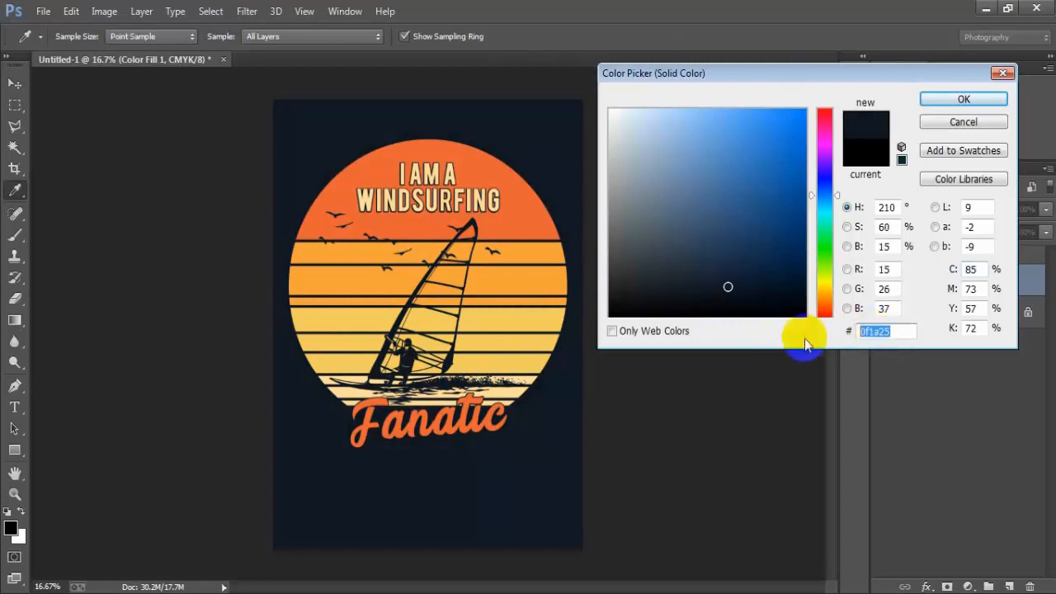
click(937, 101)
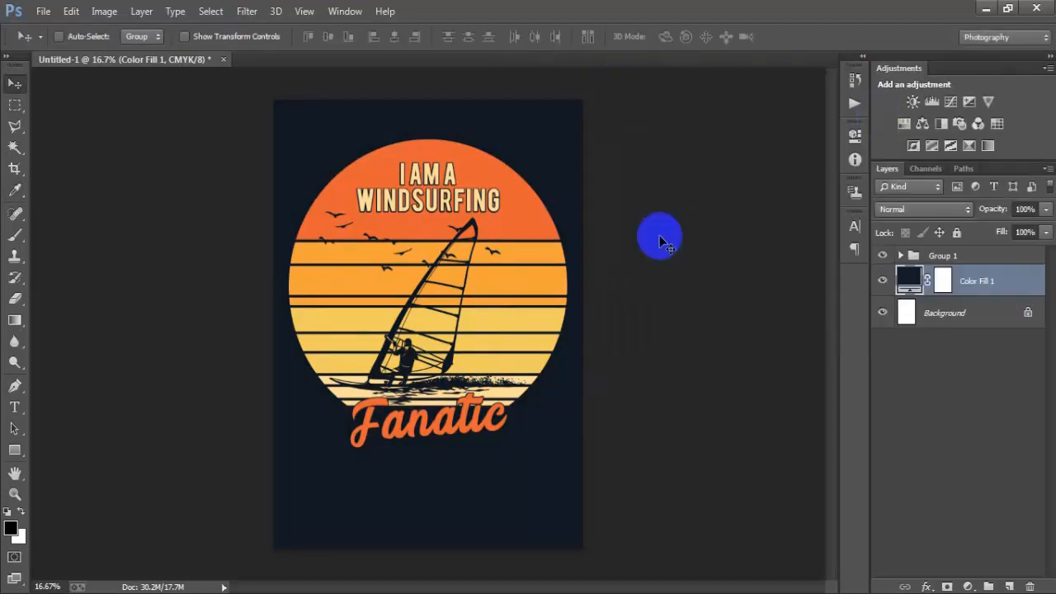